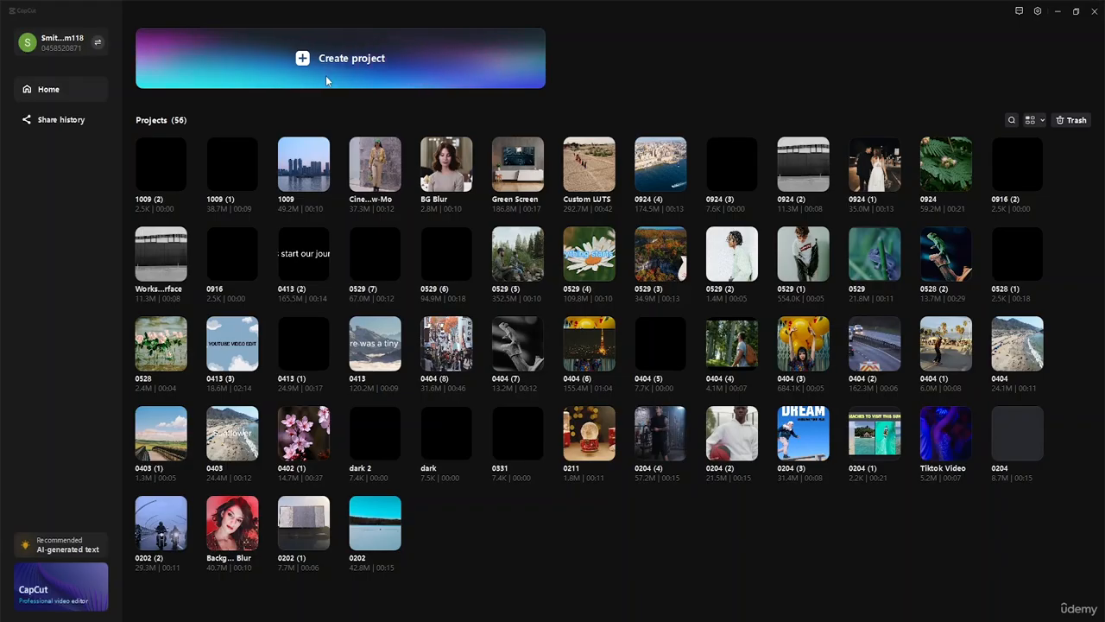
Create a new project and name it "Tracking Objects"
left_click(303, 63)
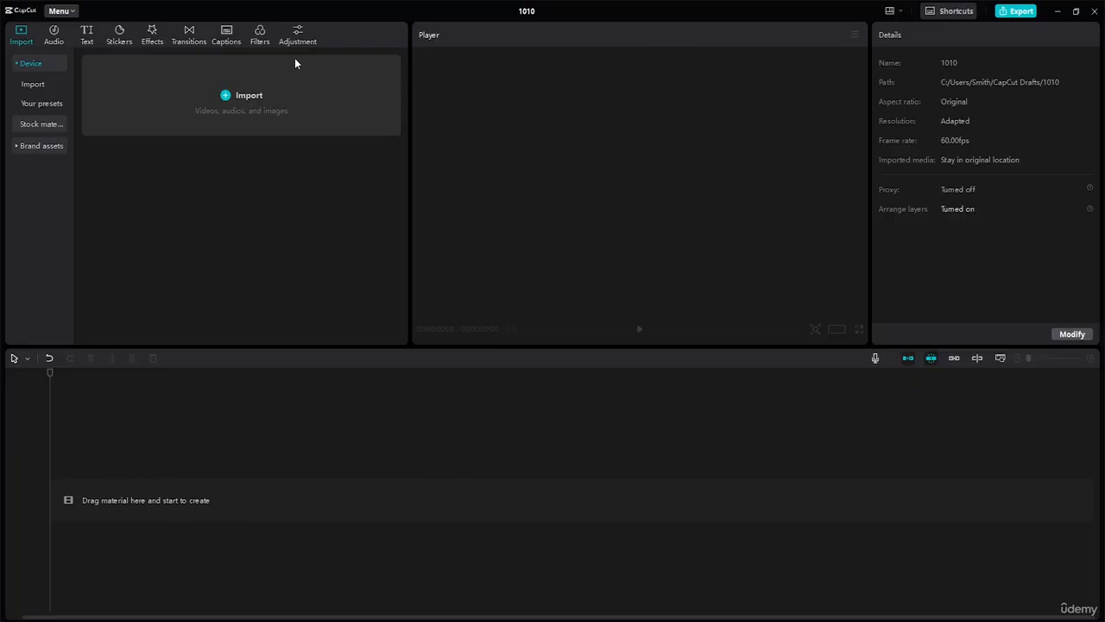
left_click(528, 10)
type("Tracking Objects")
key("Return")
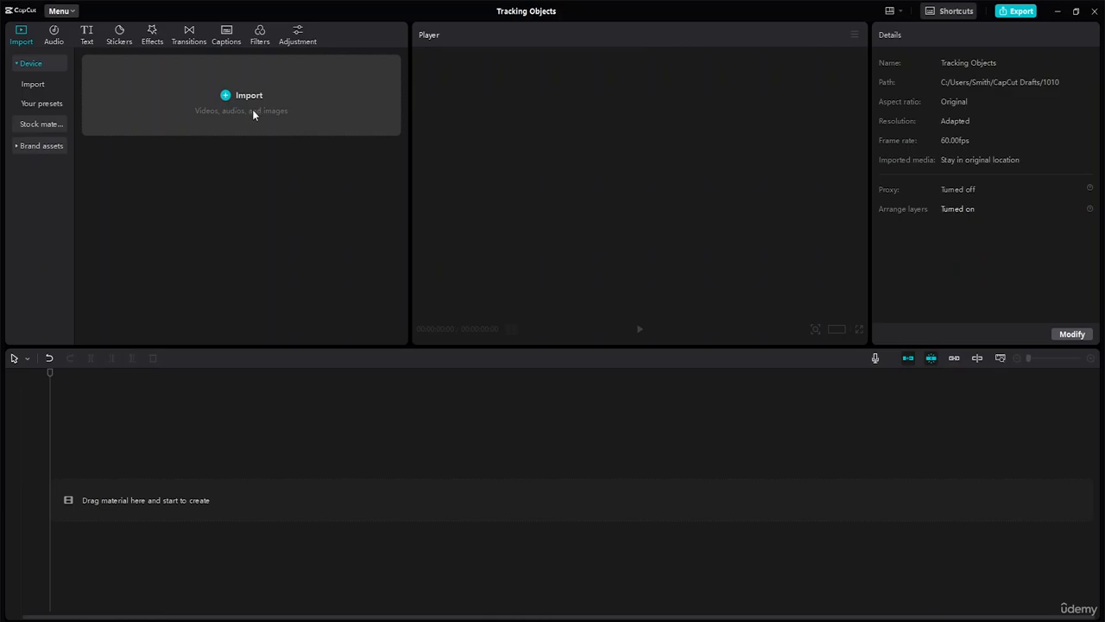
Add the favorited stock video of the car driving across the desert to the timeline and set the playhead to its start
left_click(48, 123)
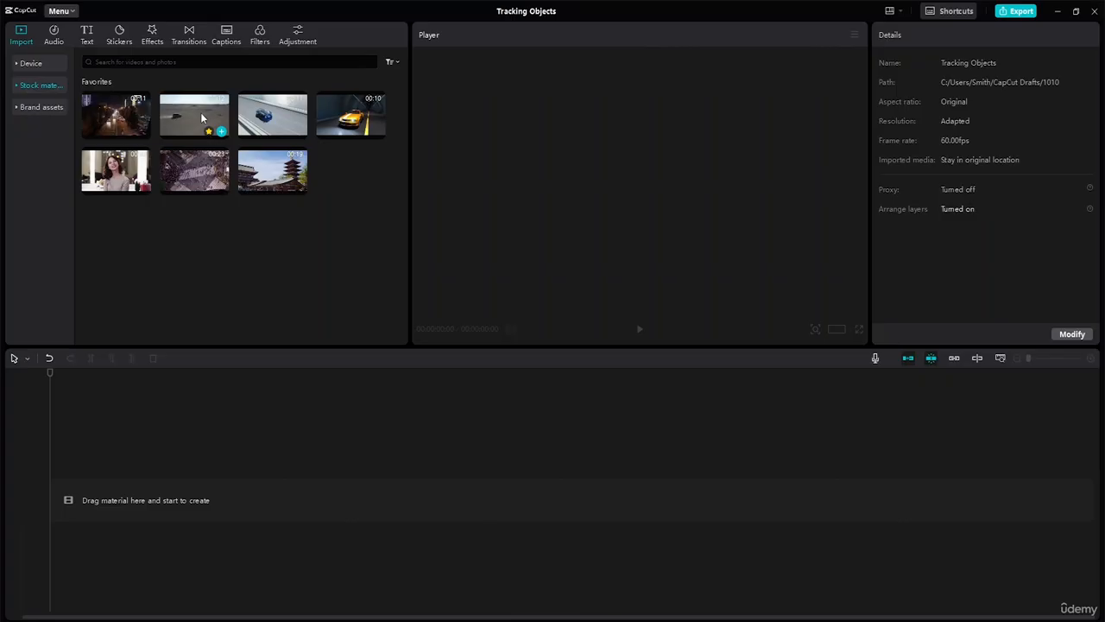
left_click(216, 126)
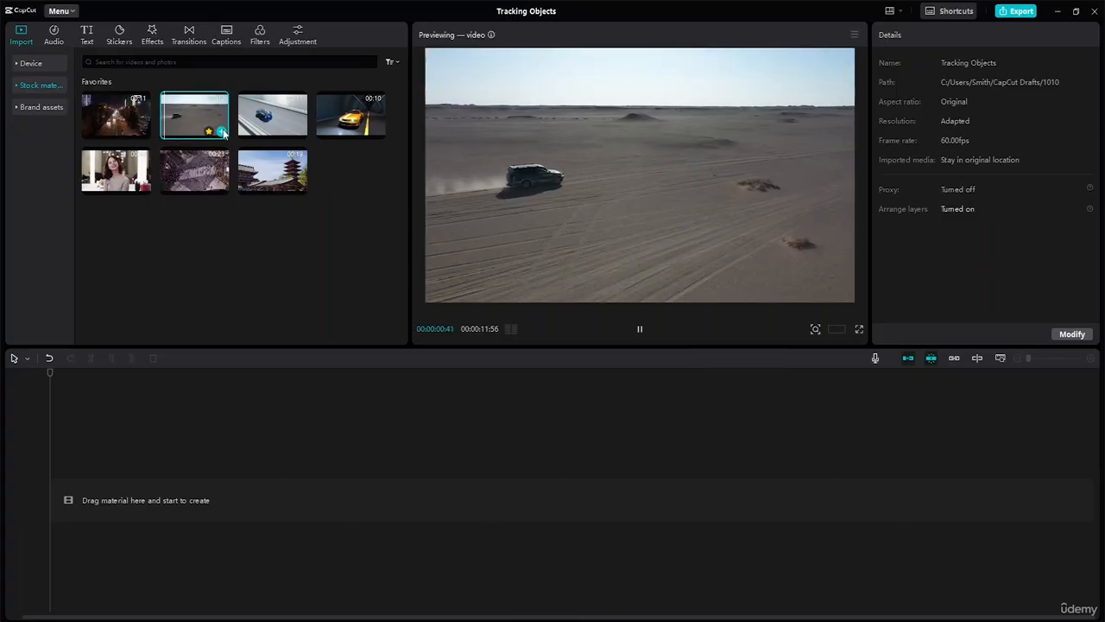
left_click(222, 131)
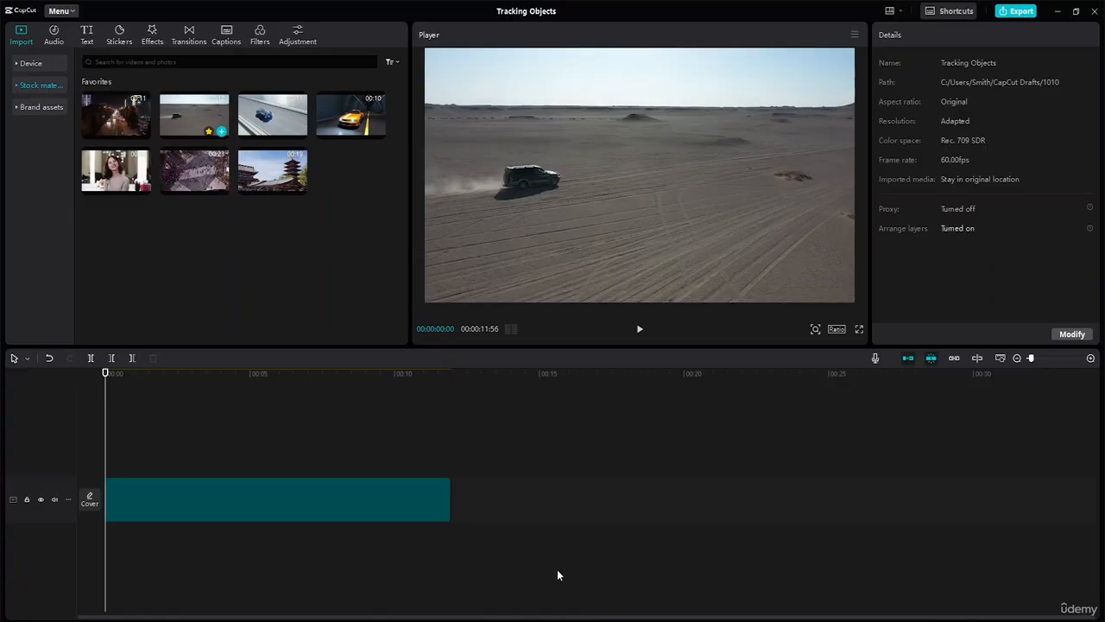
left_click(748, 480)
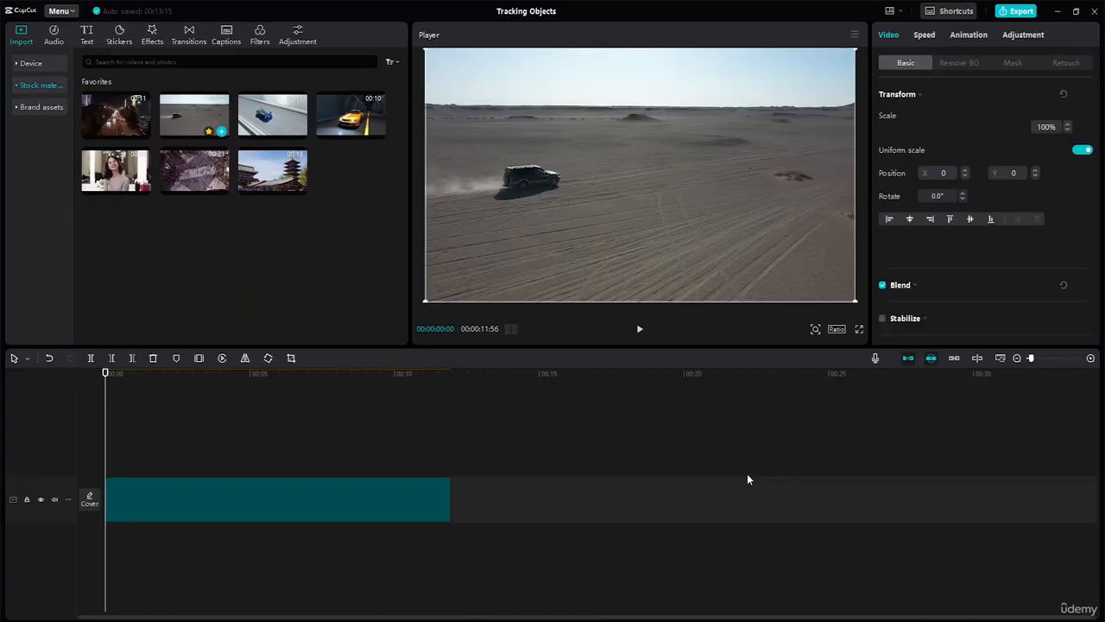
scroll(748, 479, "up", 2)
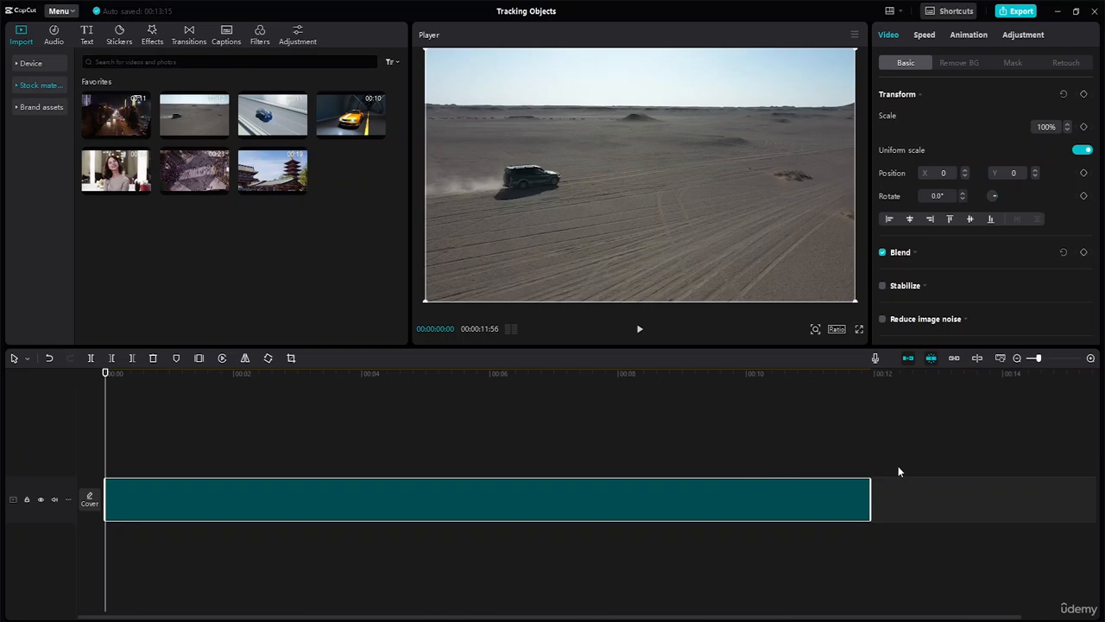
left_click(881, 421)
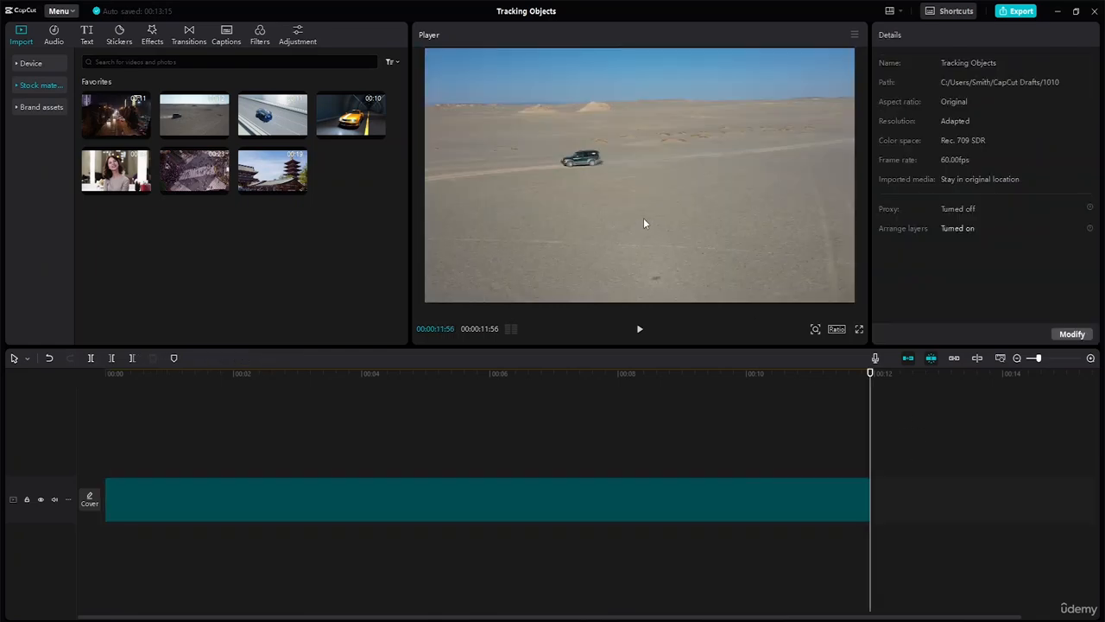
left_click_drag(870, 377, 0, 393)
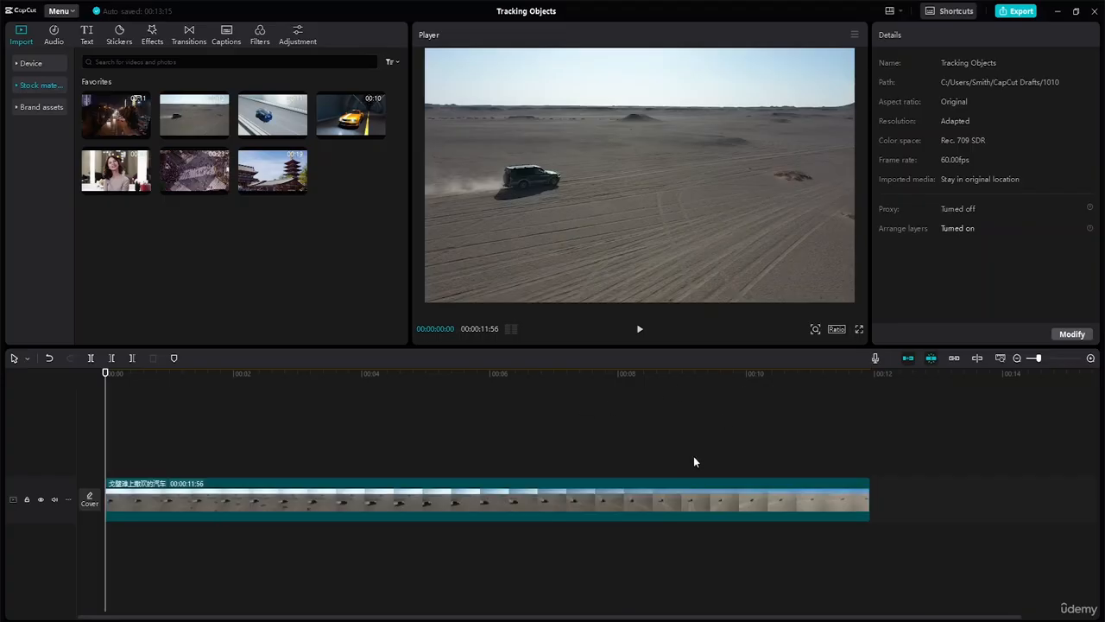
Turn on Stabilize for the desert car clip in its basic video settings
left_click(476, 499)
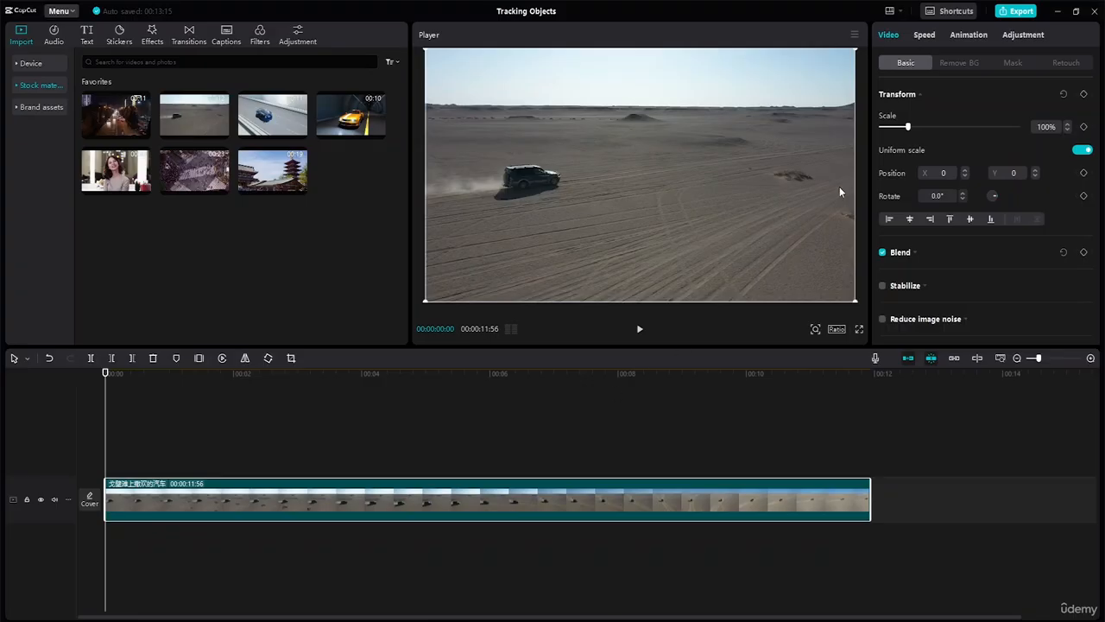
left_click(984, 37)
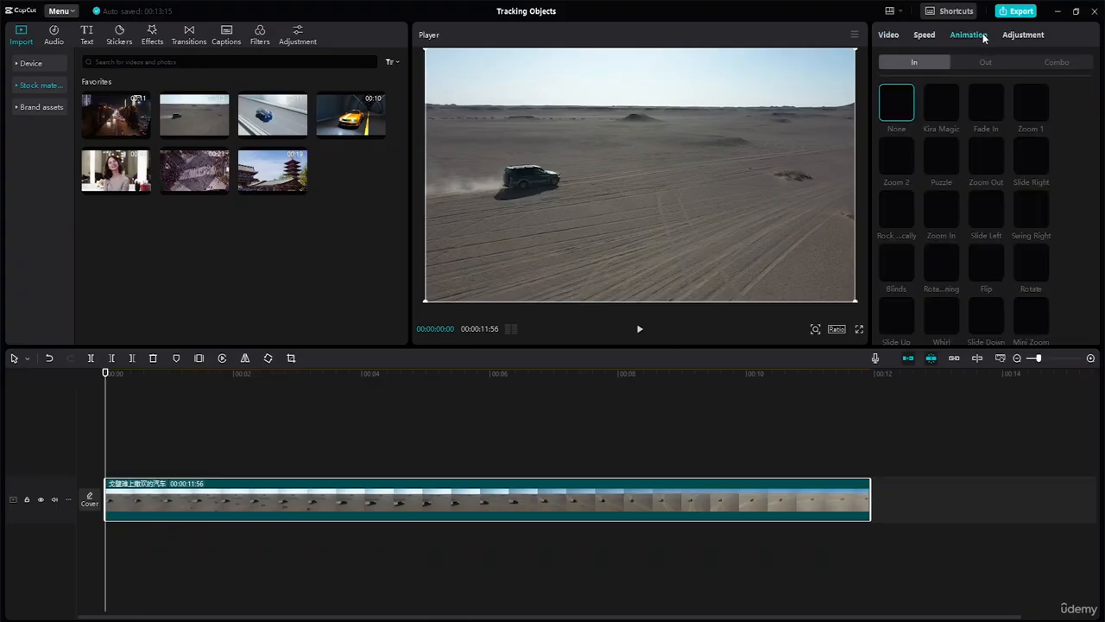
left_click(889, 35)
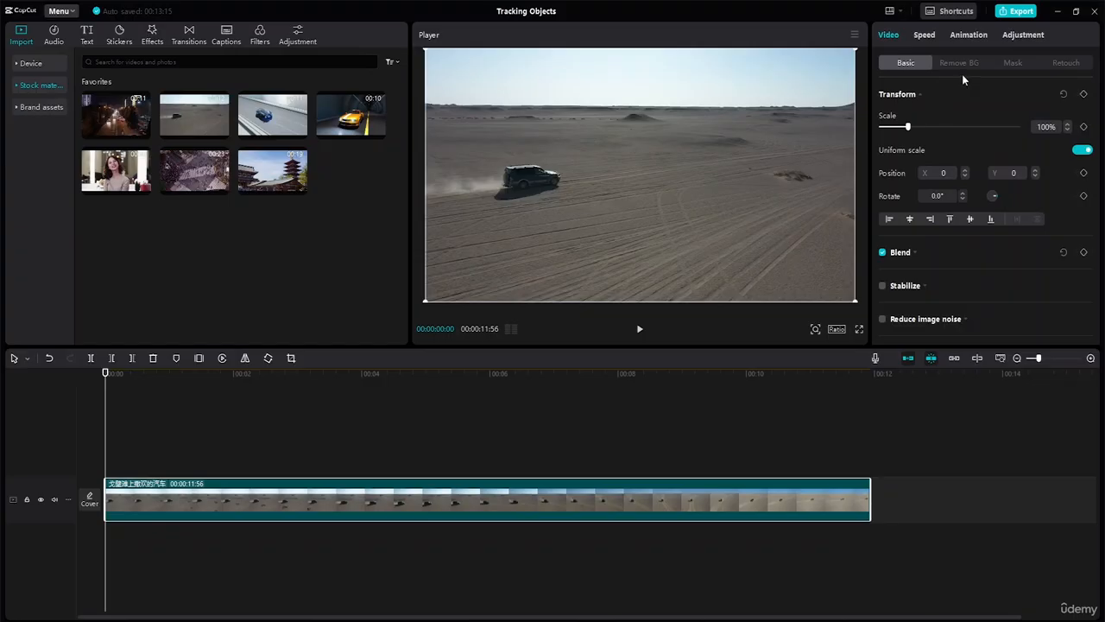
left_click(1065, 63)
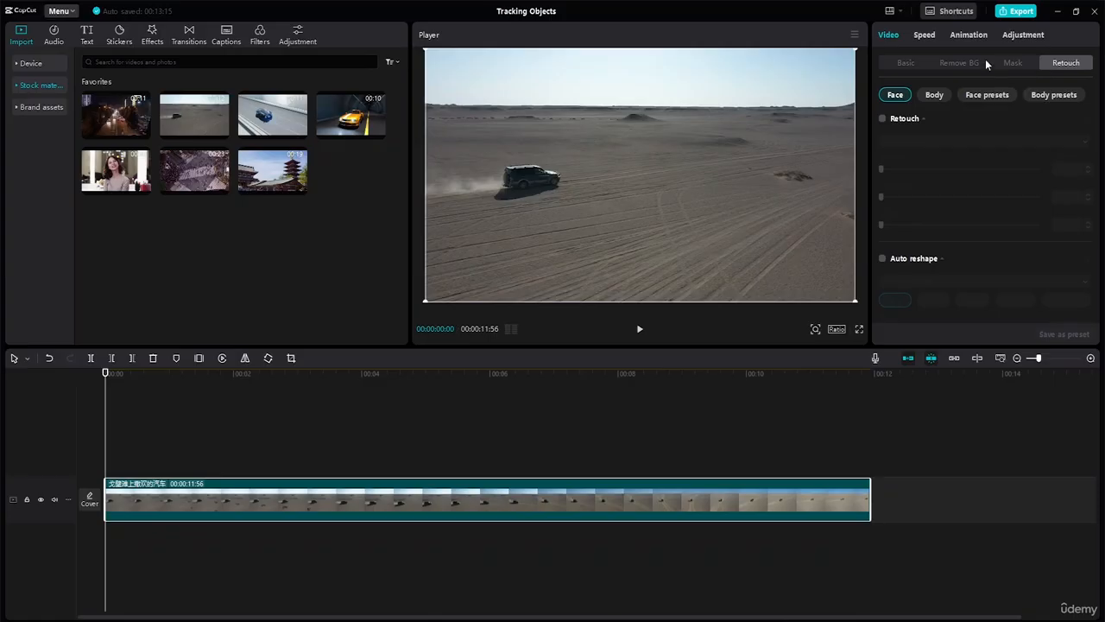
left_click(905, 63)
scroll(1001, 222, "down", 3)
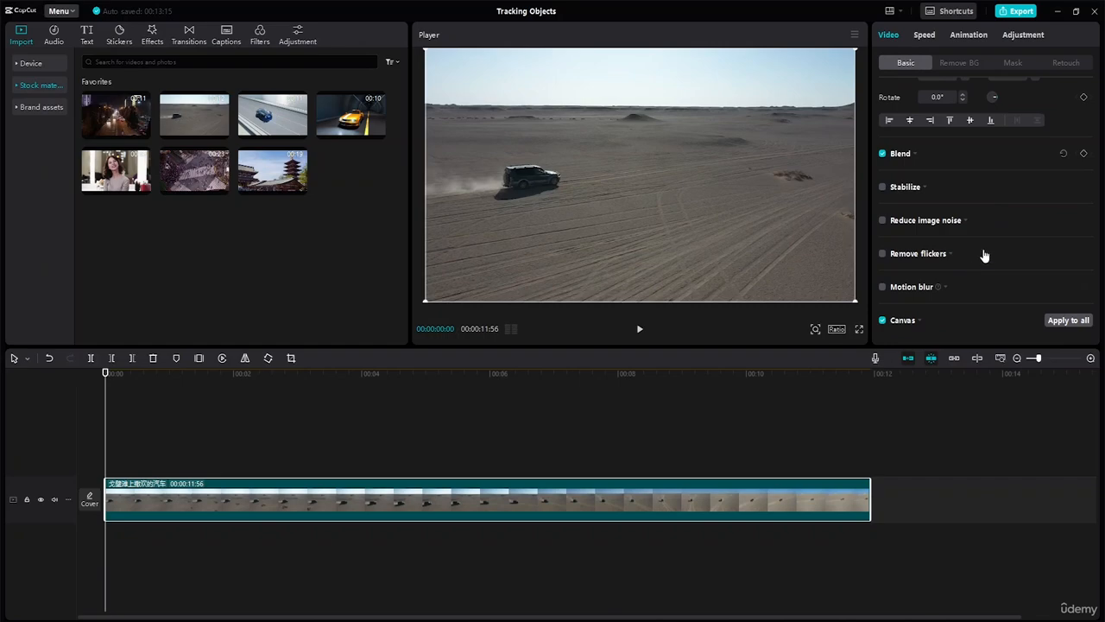
left_click(923, 189)
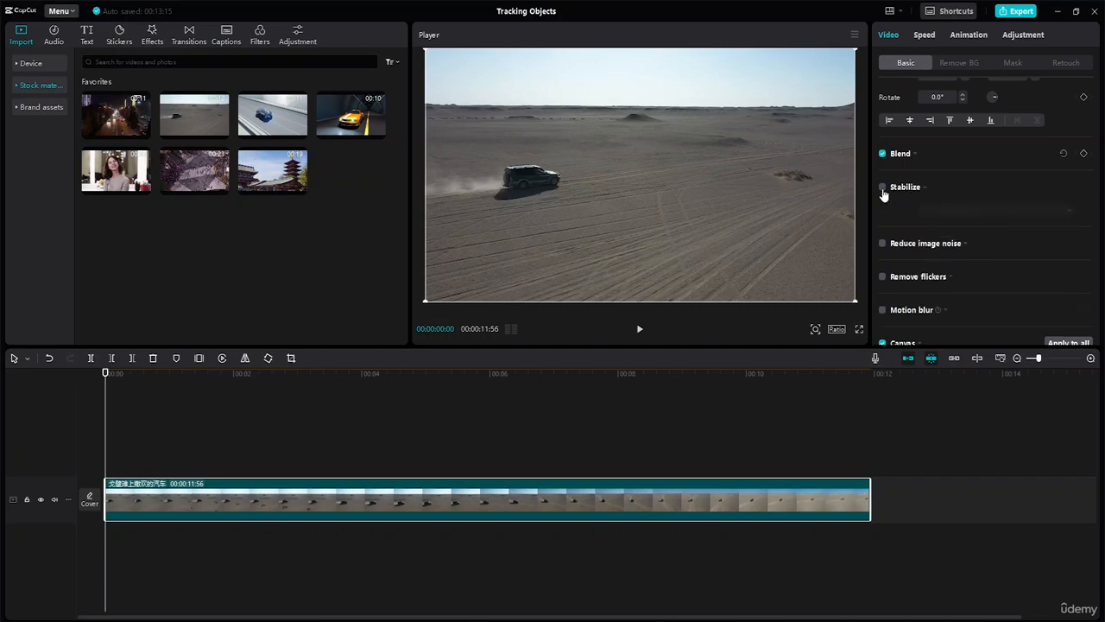
left_click(883, 187)
left_click(920, 186)
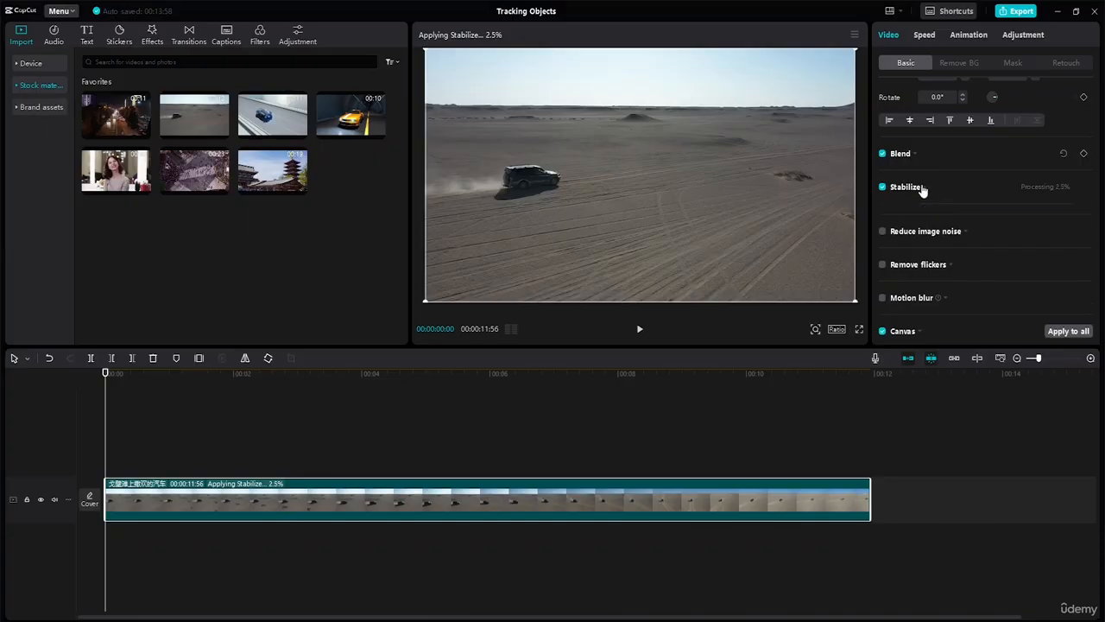
left_click(909, 155)
left_click(909, 157)
scroll(908, 158, "up", 2)
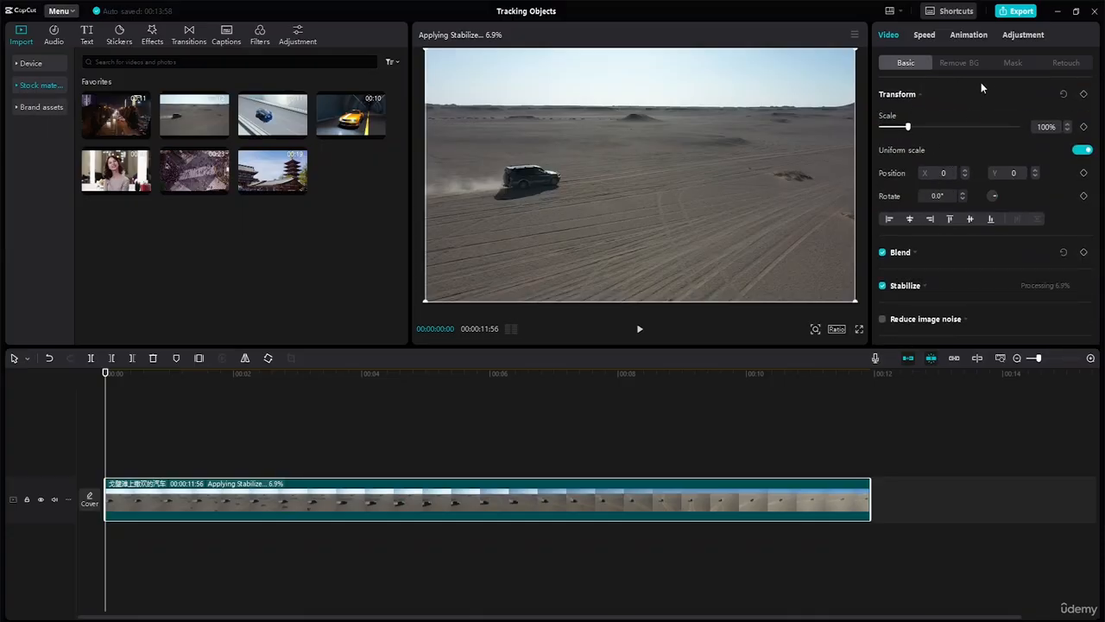
Examine the clip's face retouch settings, standard and curve speed options, and the In, Out and Combo animations
left_click(1071, 65)
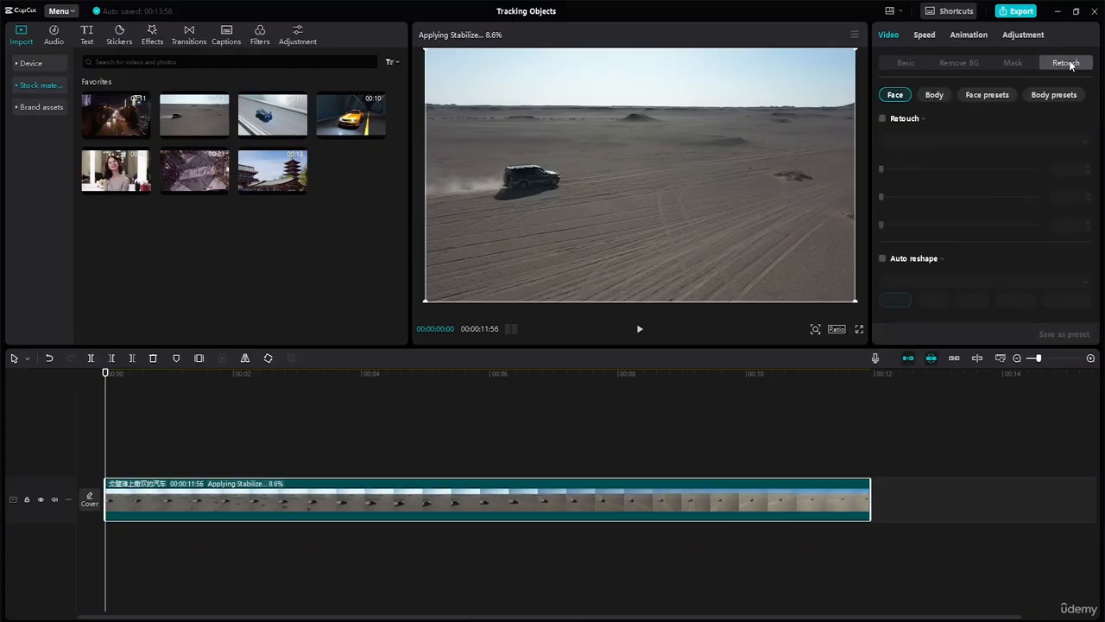
scroll(969, 226, "down", 5)
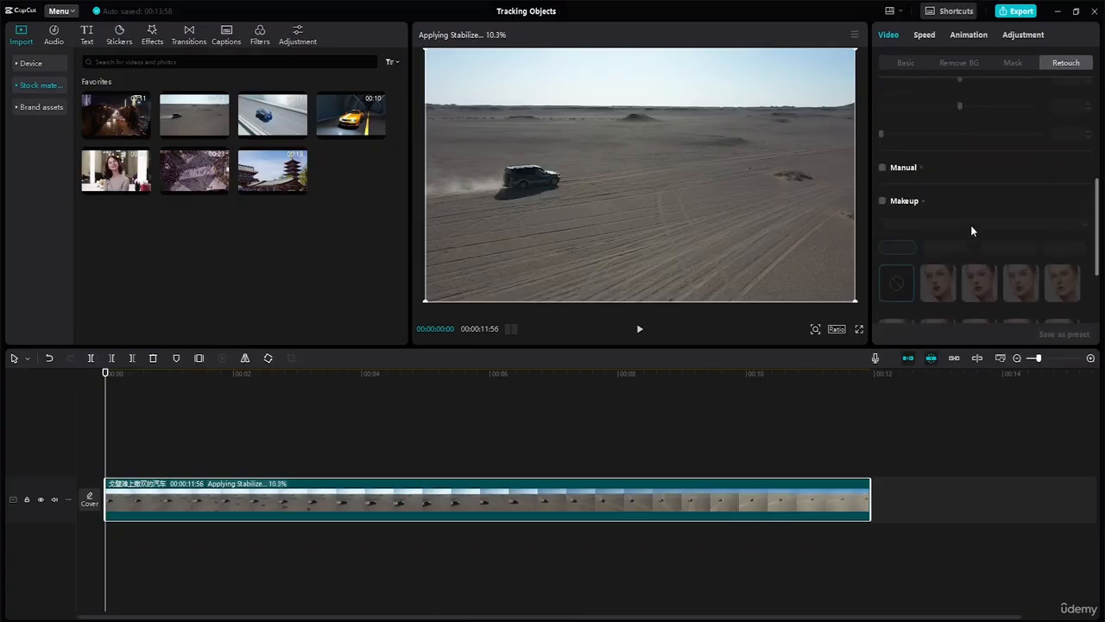
scroll(971, 221, "up", 5)
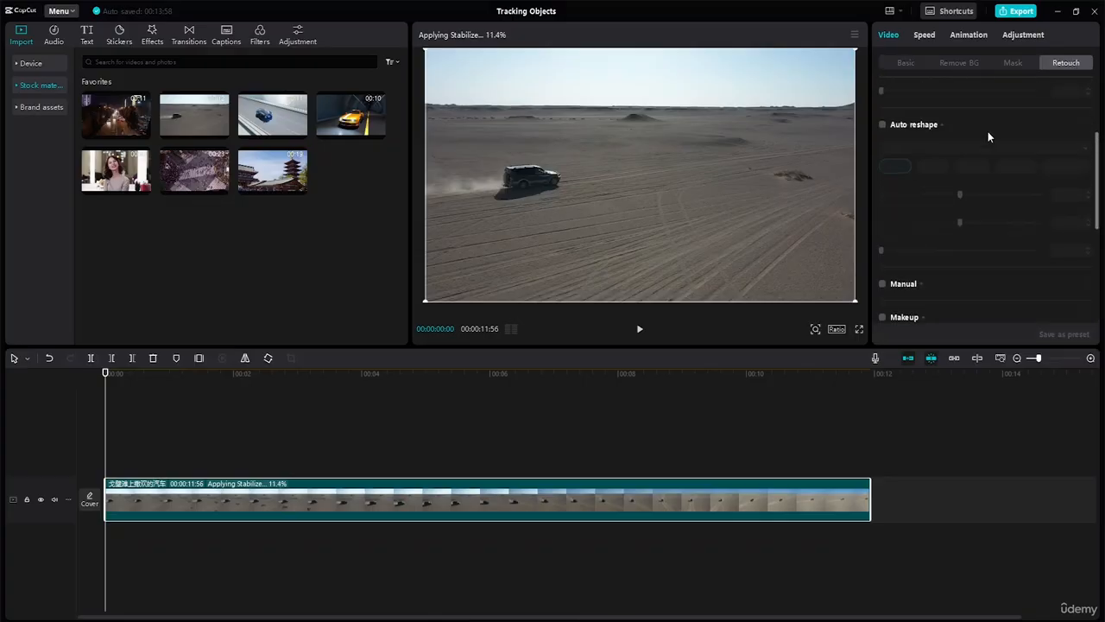
left_click(929, 34)
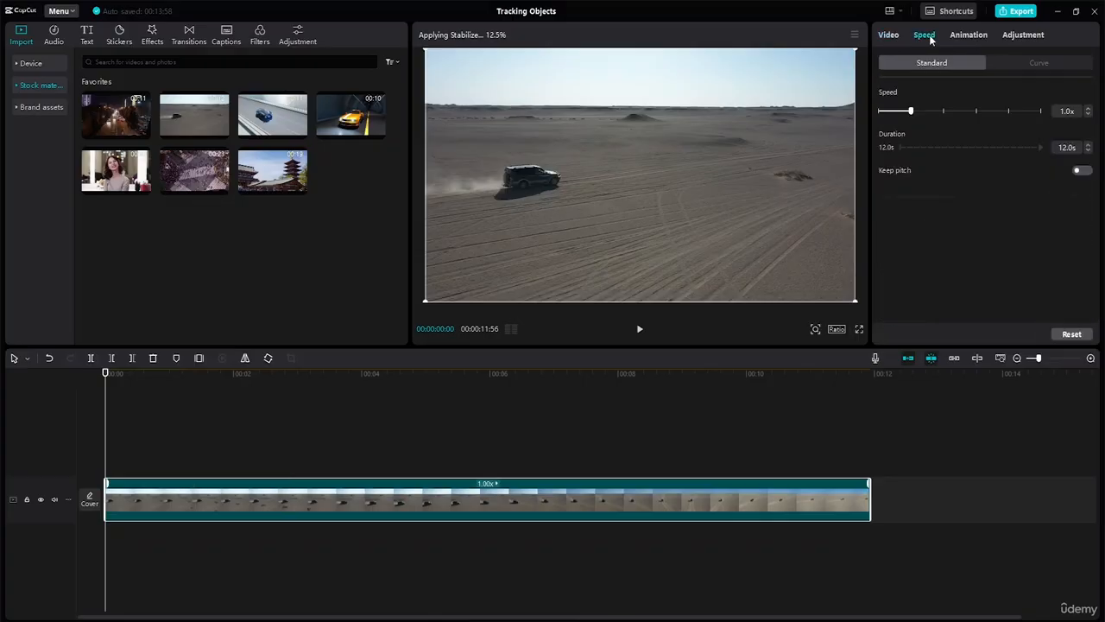
left_click(1046, 63)
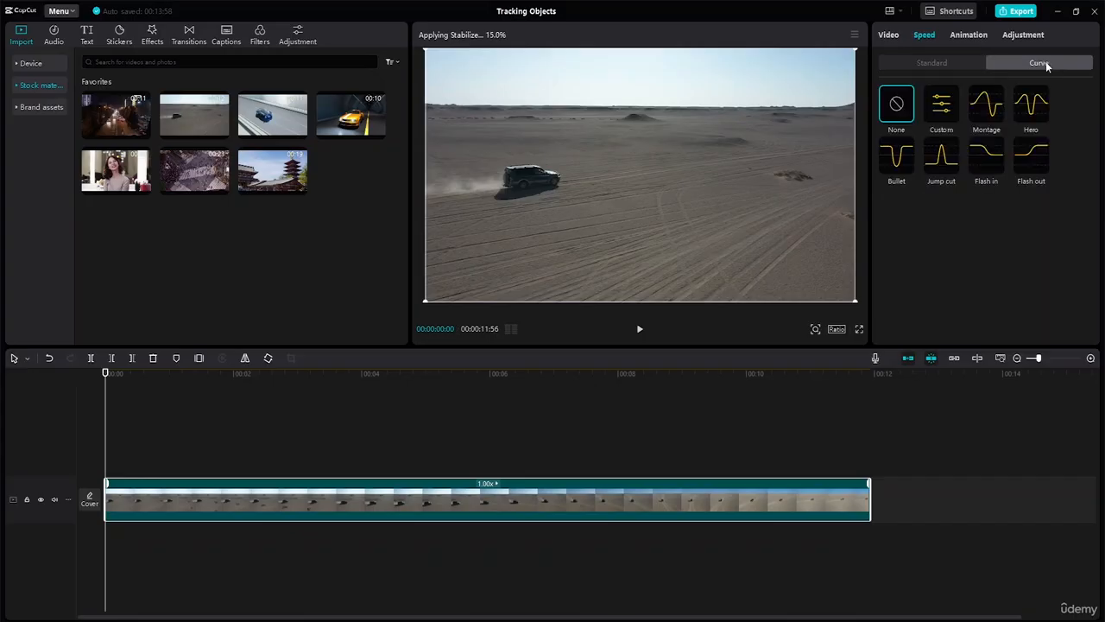
left_click(945, 62)
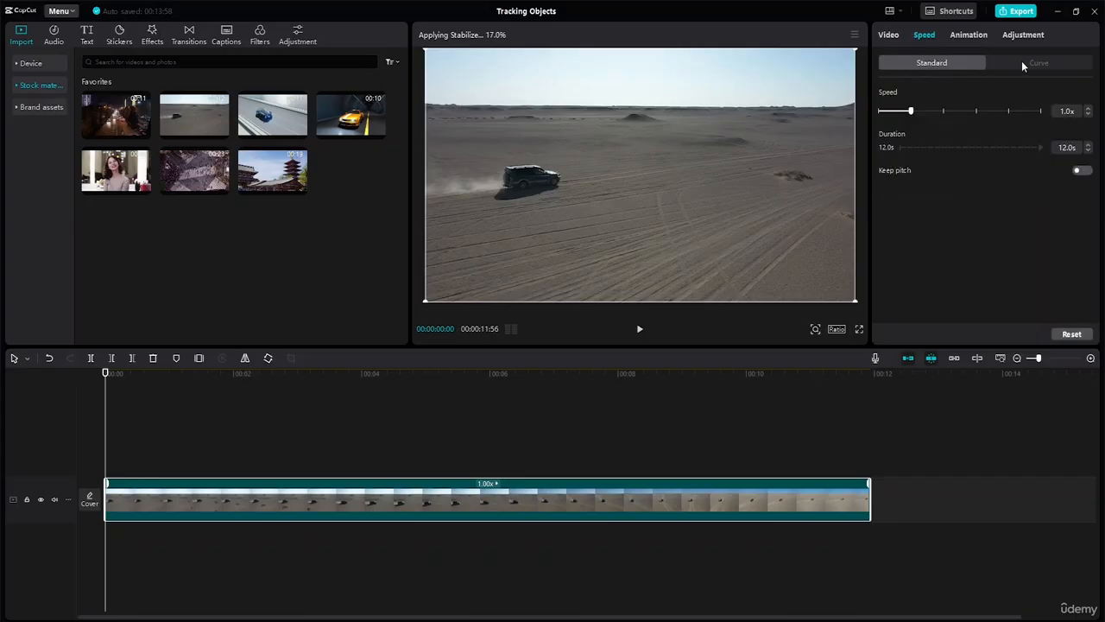
left_click(978, 40)
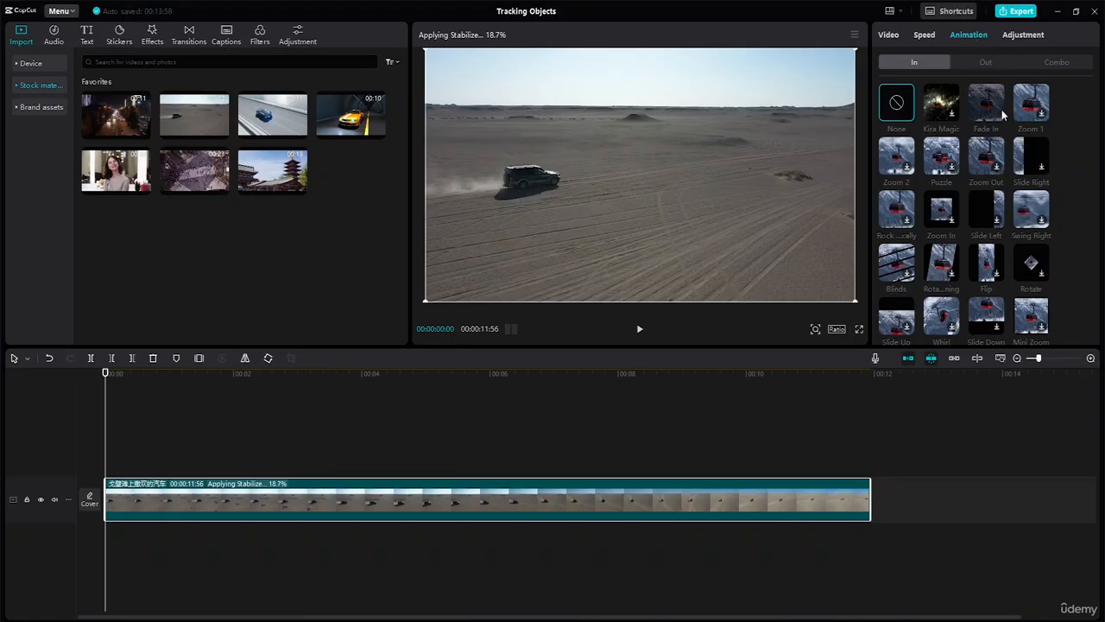
scroll(1001, 110, "down", 2)
scroll(998, 115, "up", 2)
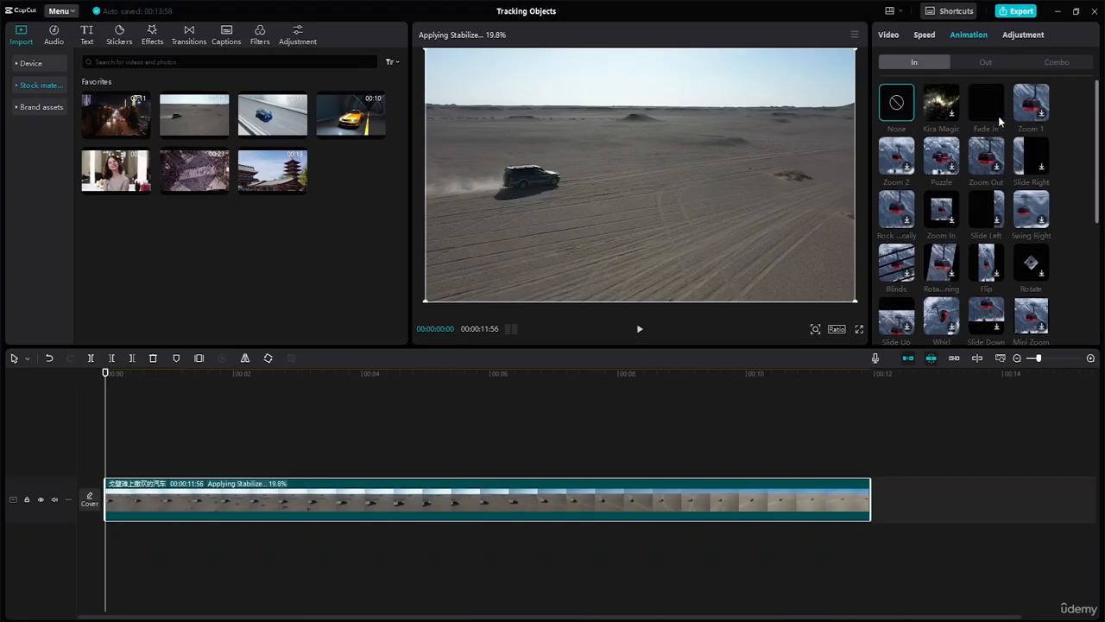
left_click(986, 64)
left_click(1038, 60)
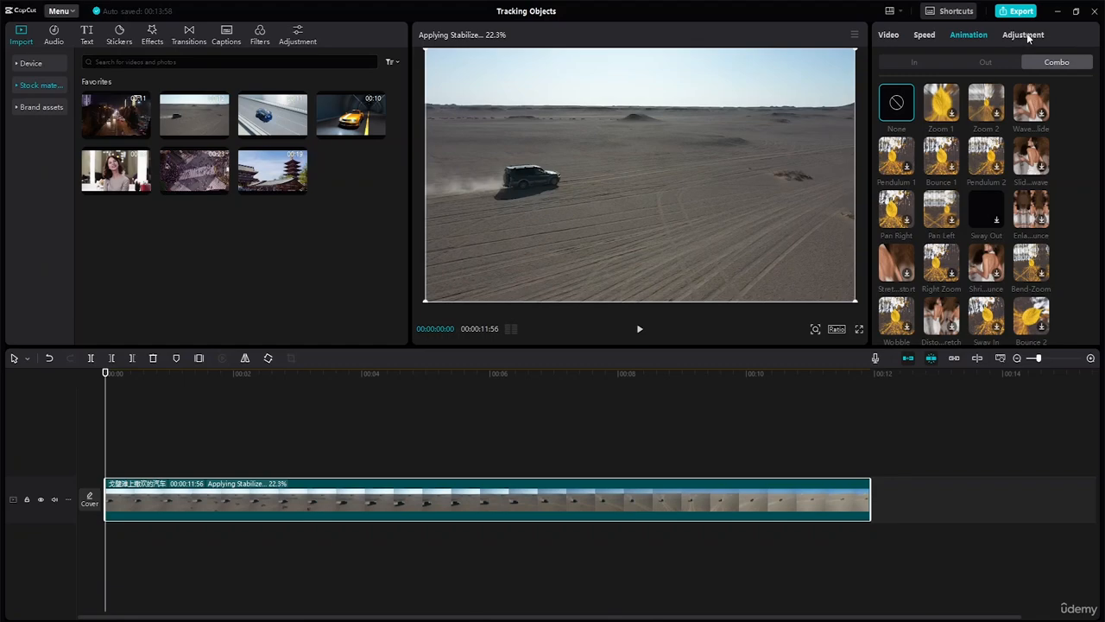
Look through the clip's basic, HSL and curves color adjustments and return to its basic video settings
left_click(1018, 38)
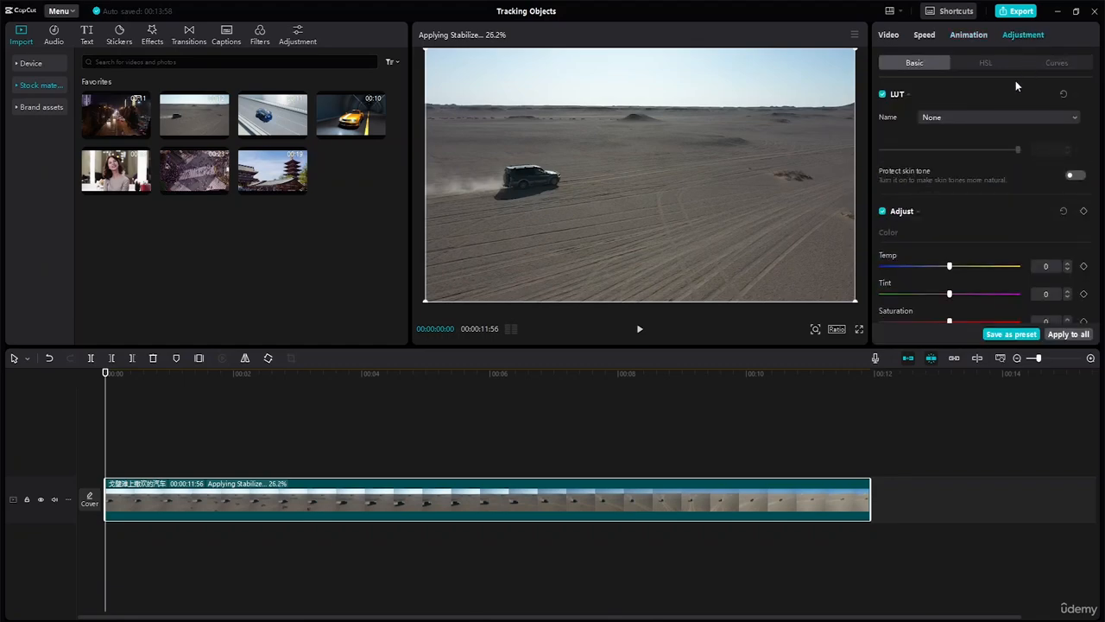
scroll(988, 130, "down", 10)
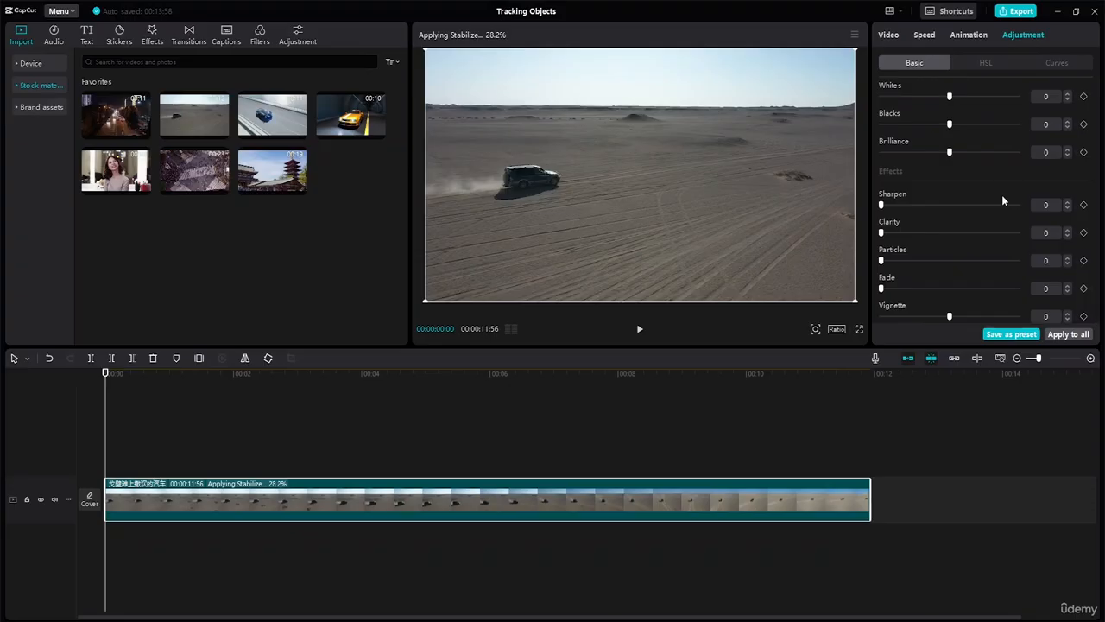
scroll(1002, 194, "up", 10)
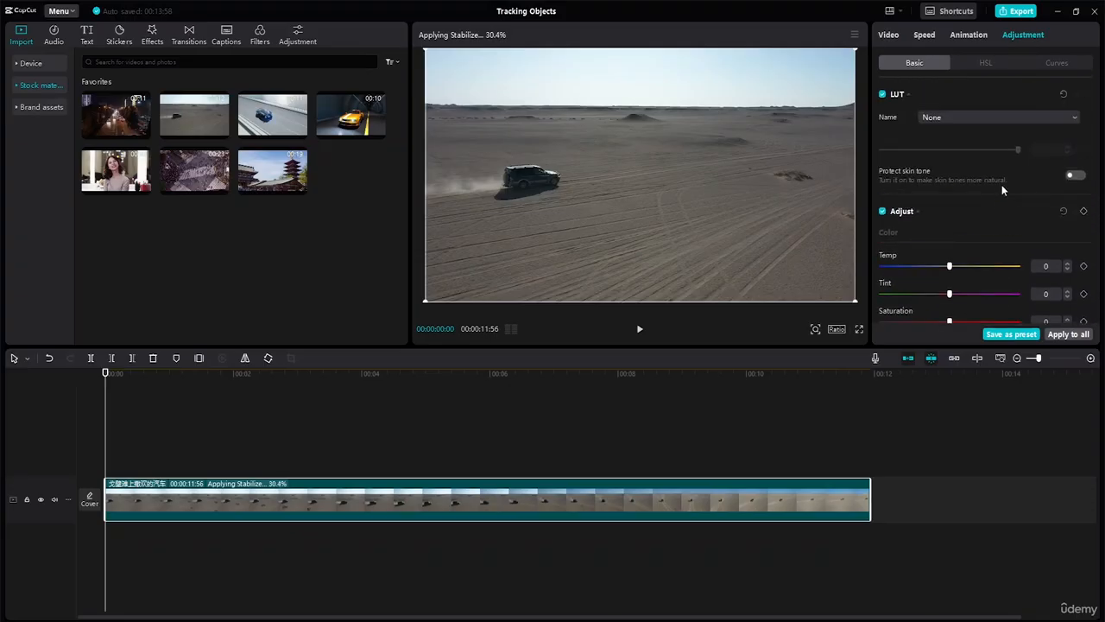
left_click(990, 64)
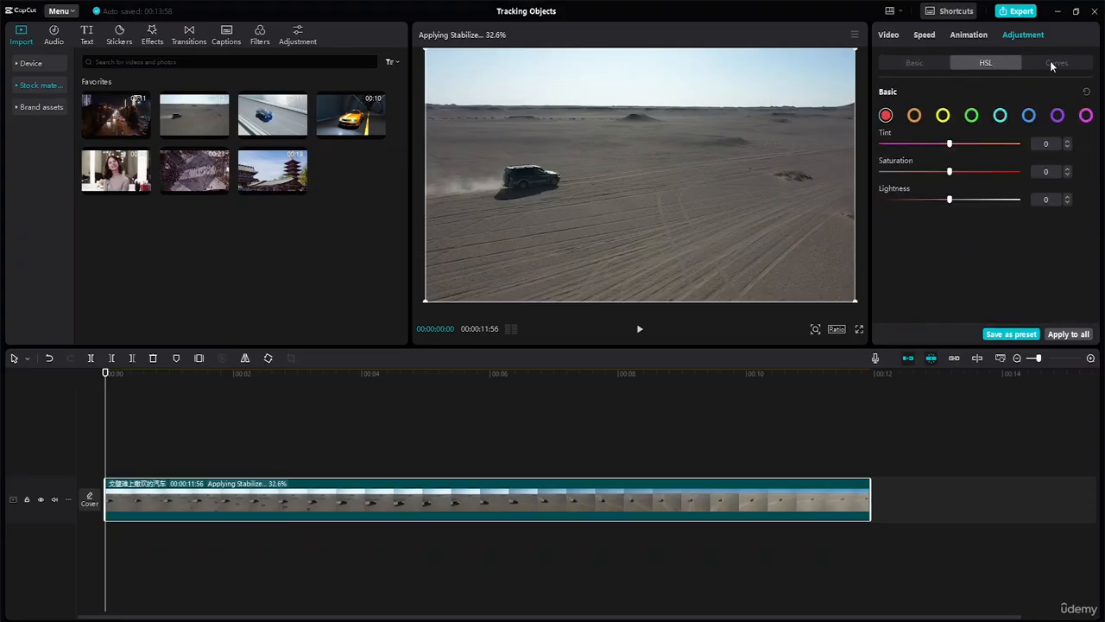
left_click(1051, 62)
left_click(962, 35)
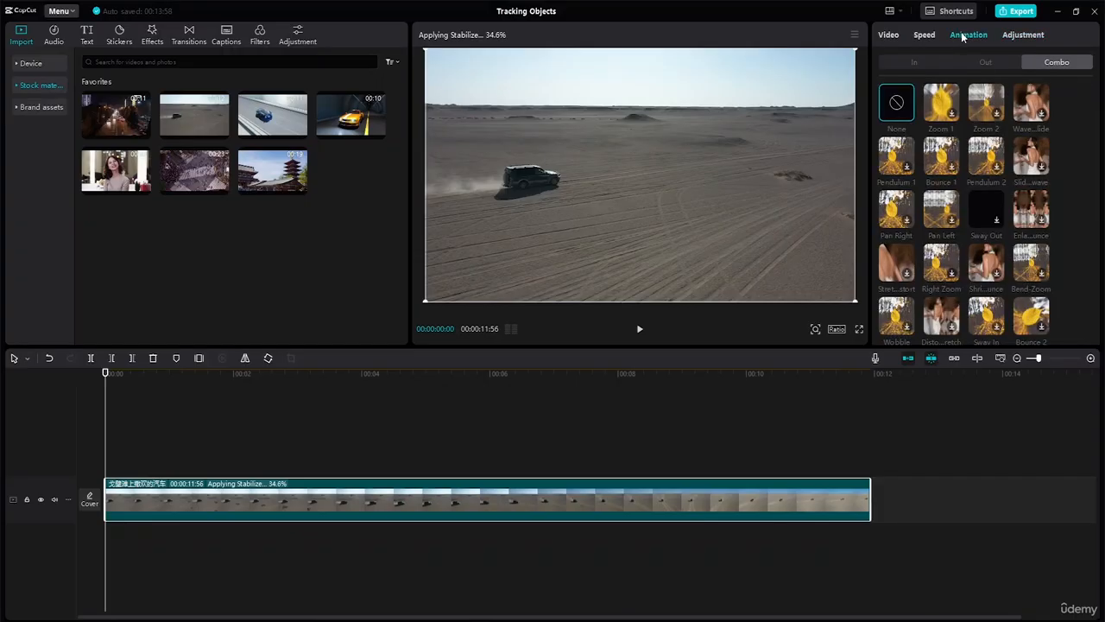
left_click(931, 36)
left_click(901, 37)
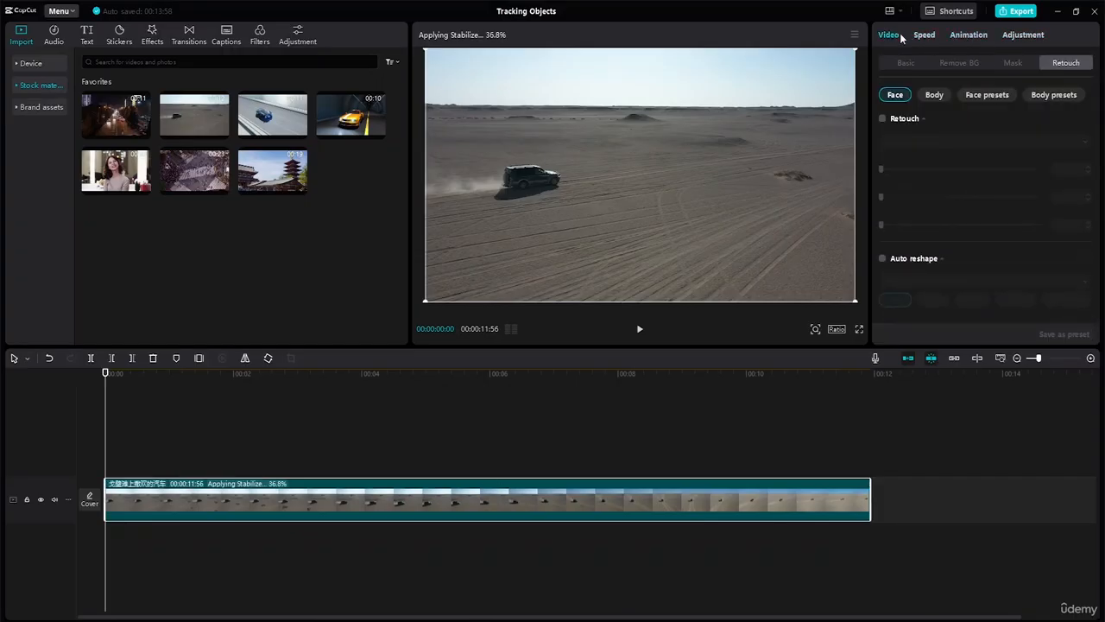
scroll(962, 149, "down", 5)
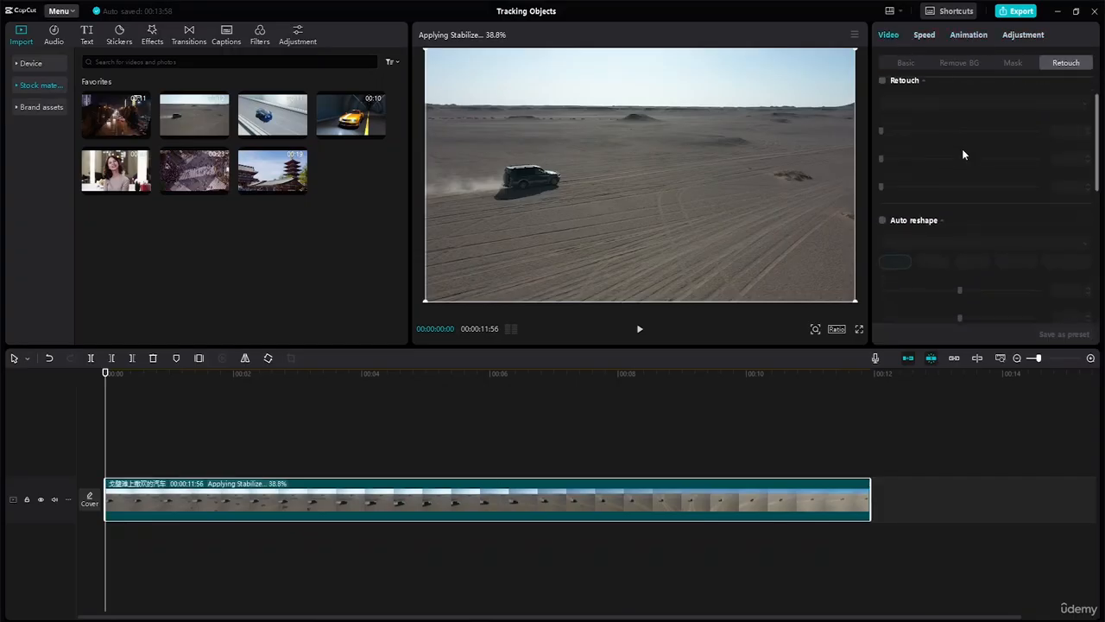
scroll(957, 148, "up", 5)
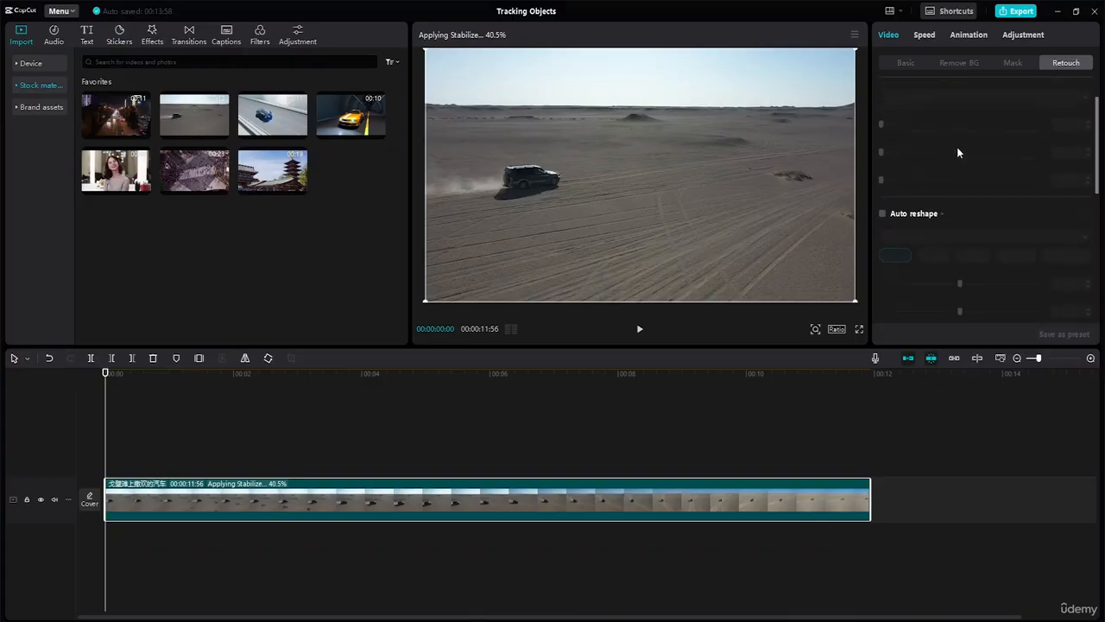
left_click(919, 65)
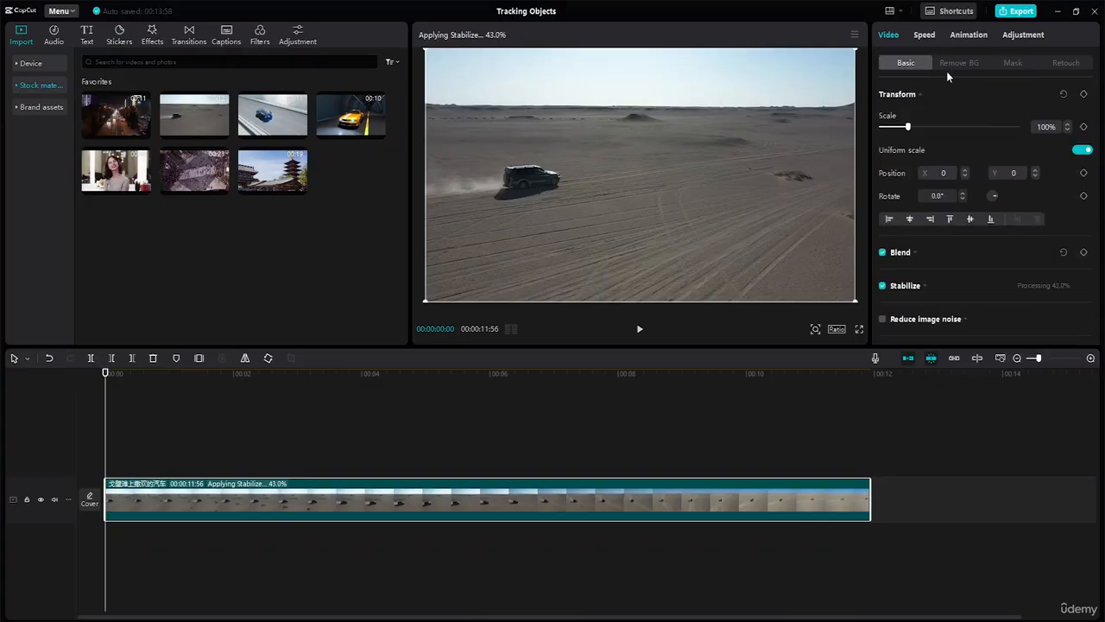
Browse the trending text templates for a title design
scroll(973, 193, "down", 2)
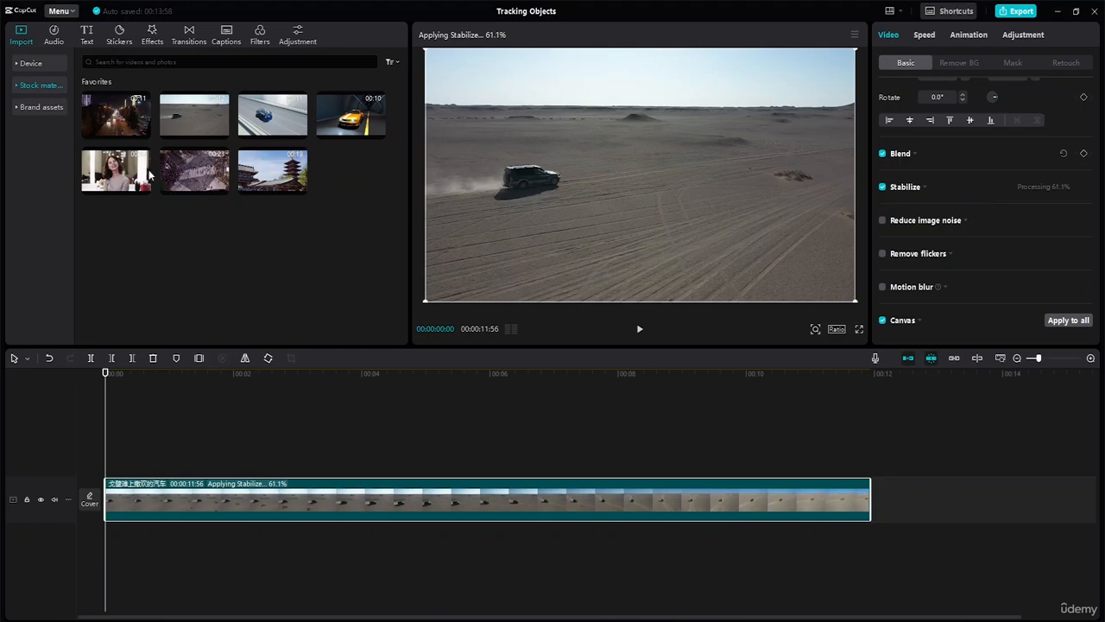
left_click(87, 36)
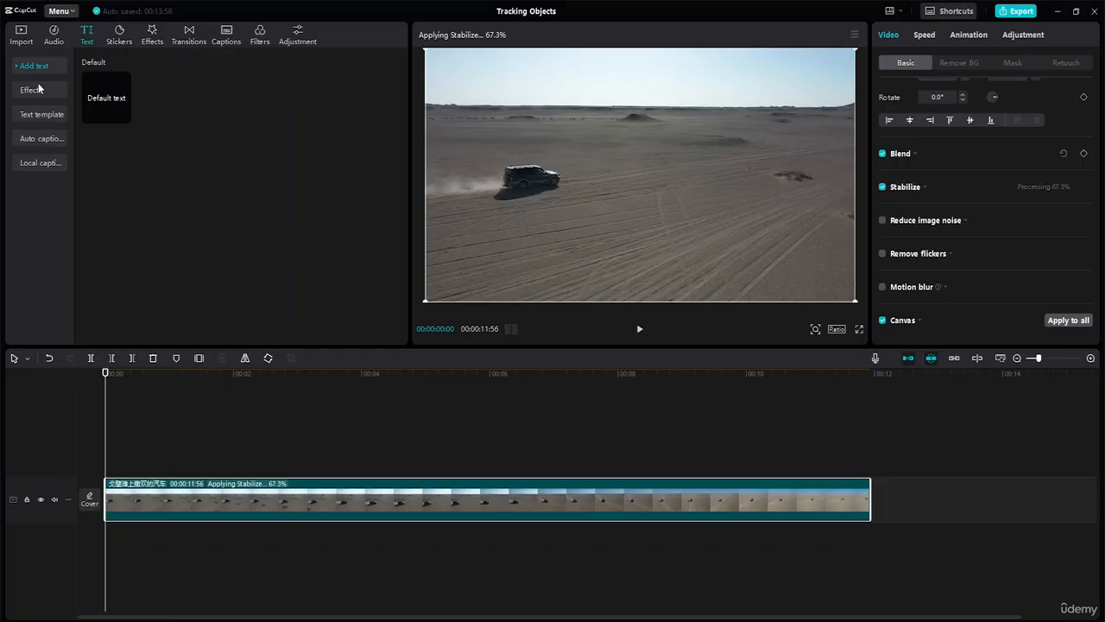
left_click(42, 114)
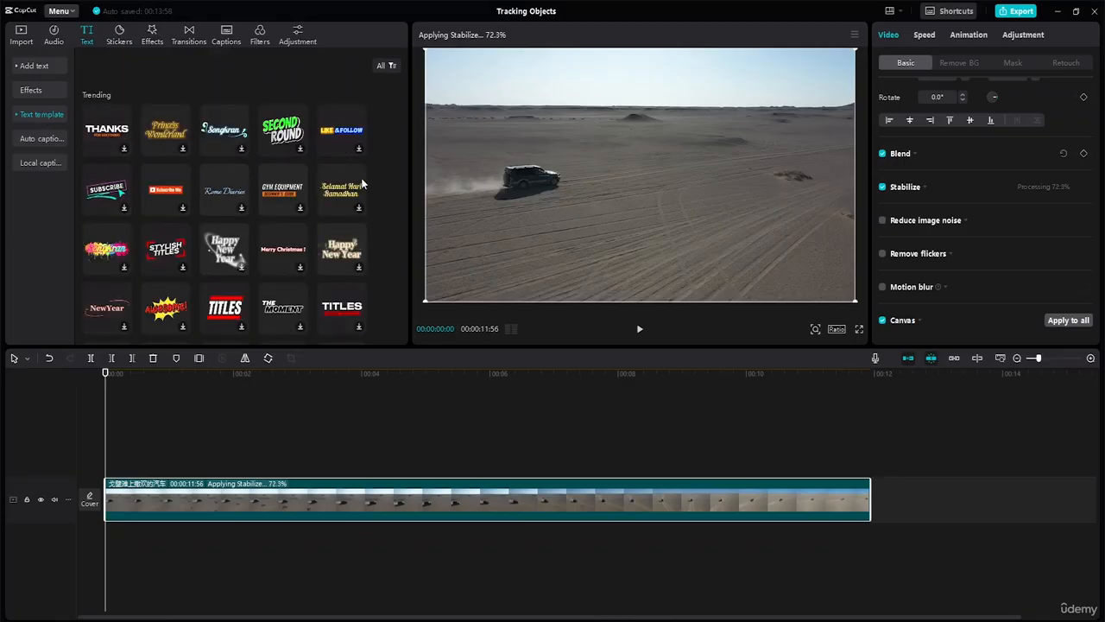
scroll(278, 180, "down", 3)
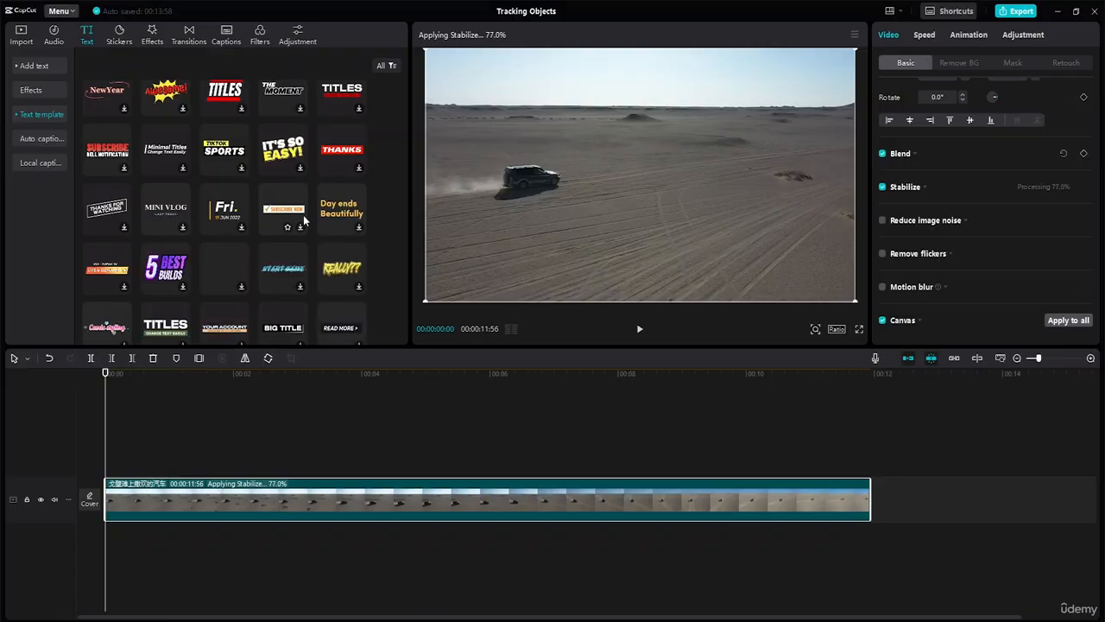
scroll(260, 200, "down", 3)
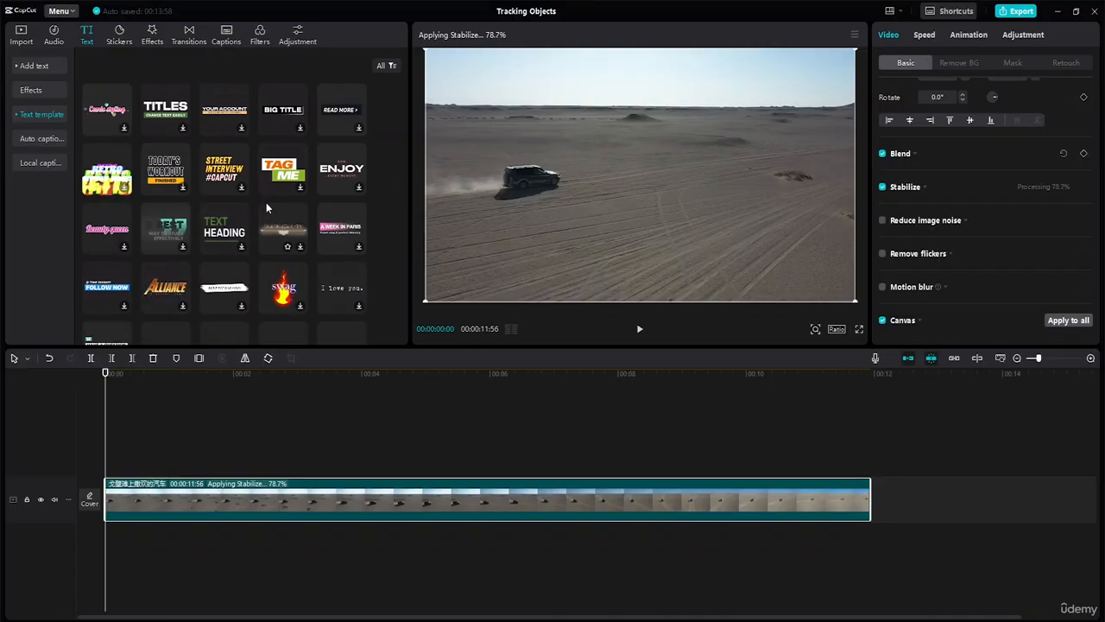
scroll(266, 204, "up", 5)
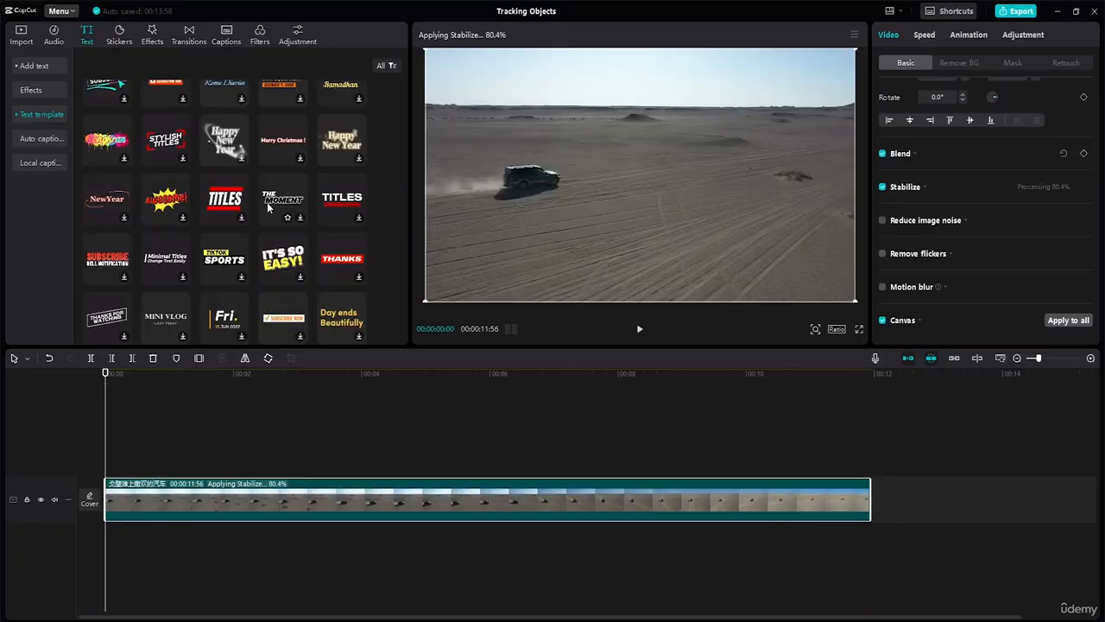
scroll(267, 202, "up", 2)
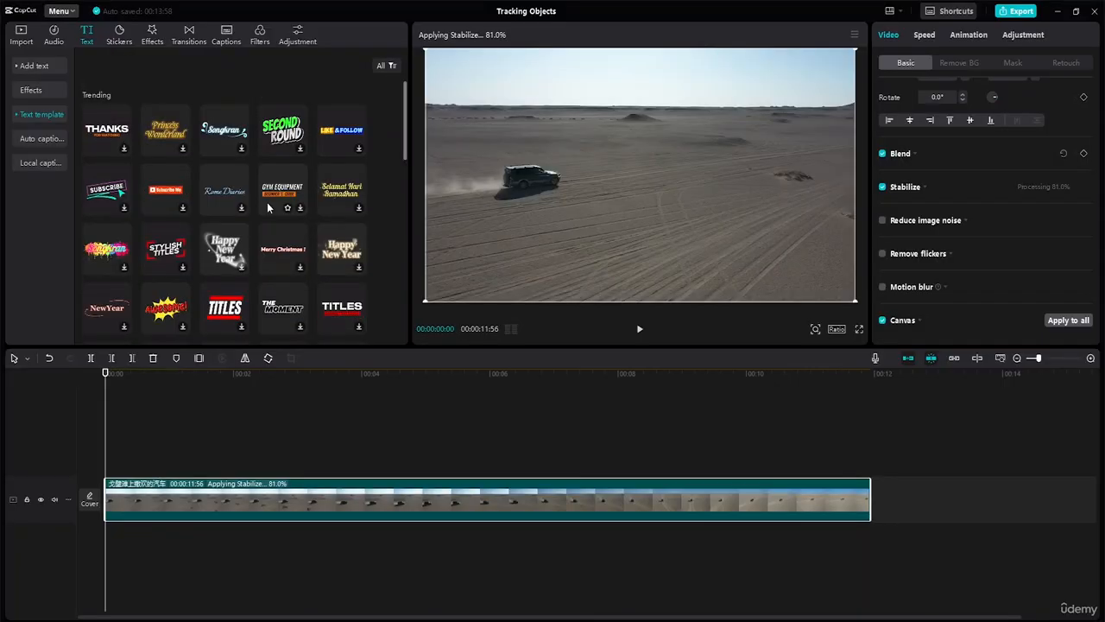
Add a default text clip above the desert car video and shift it to start at about 1 second
left_click(43, 66)
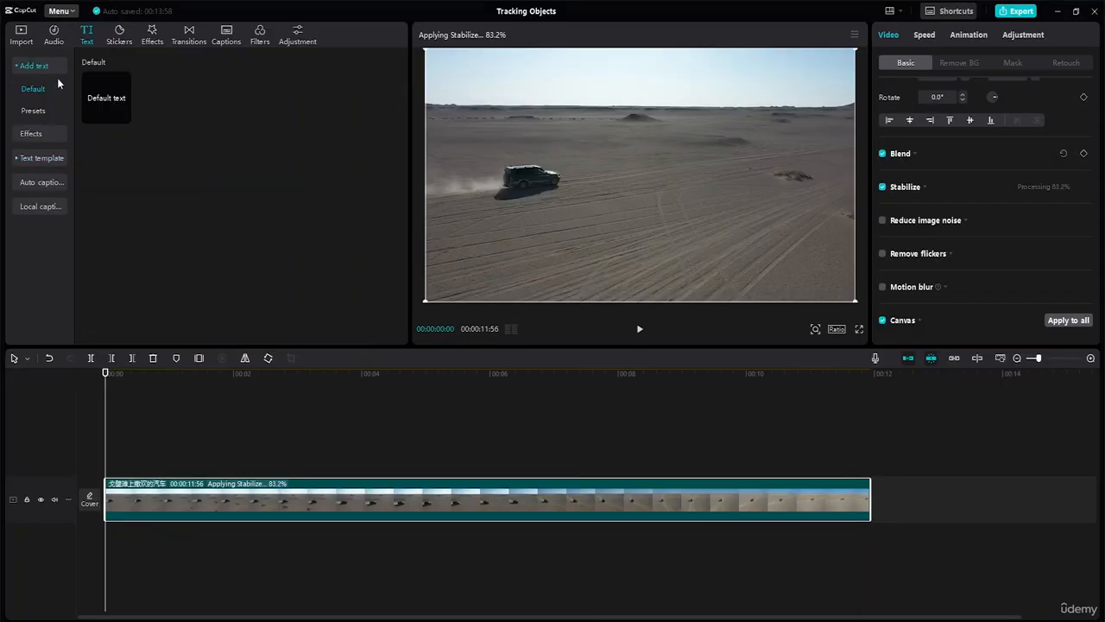
left_click(124, 116)
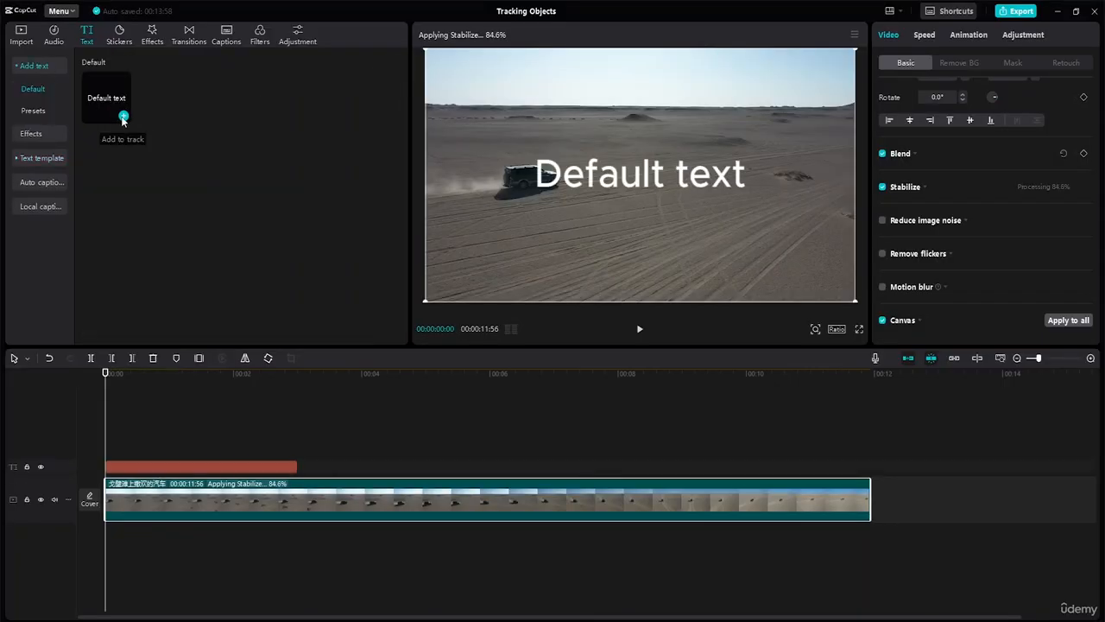
left_click(220, 466)
left_click_drag(222, 468, 288, 469)
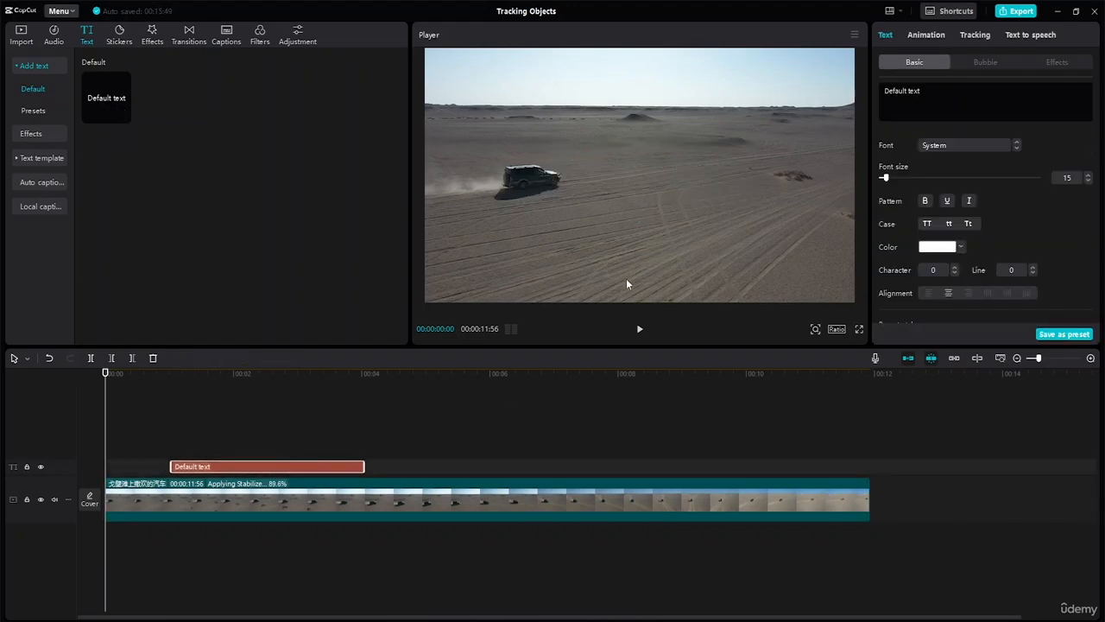
Move the playhead to 00:00:01:43 and replace the default text with "MOTION" and "TRACKING" on two lines
left_click_drag(107, 373, 215, 373)
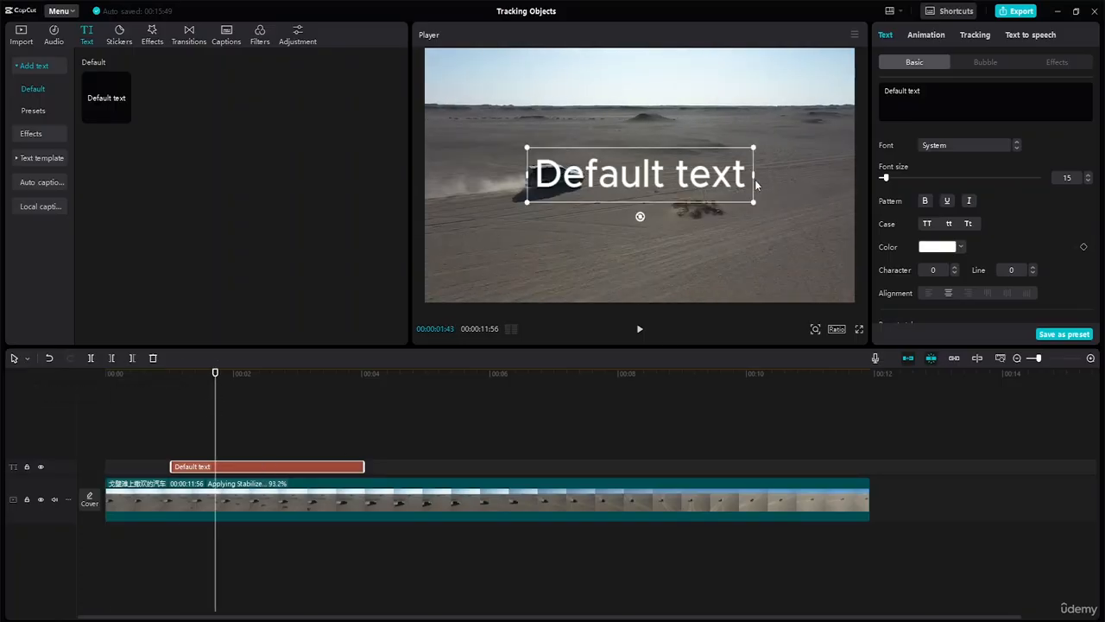
double_click(748, 183)
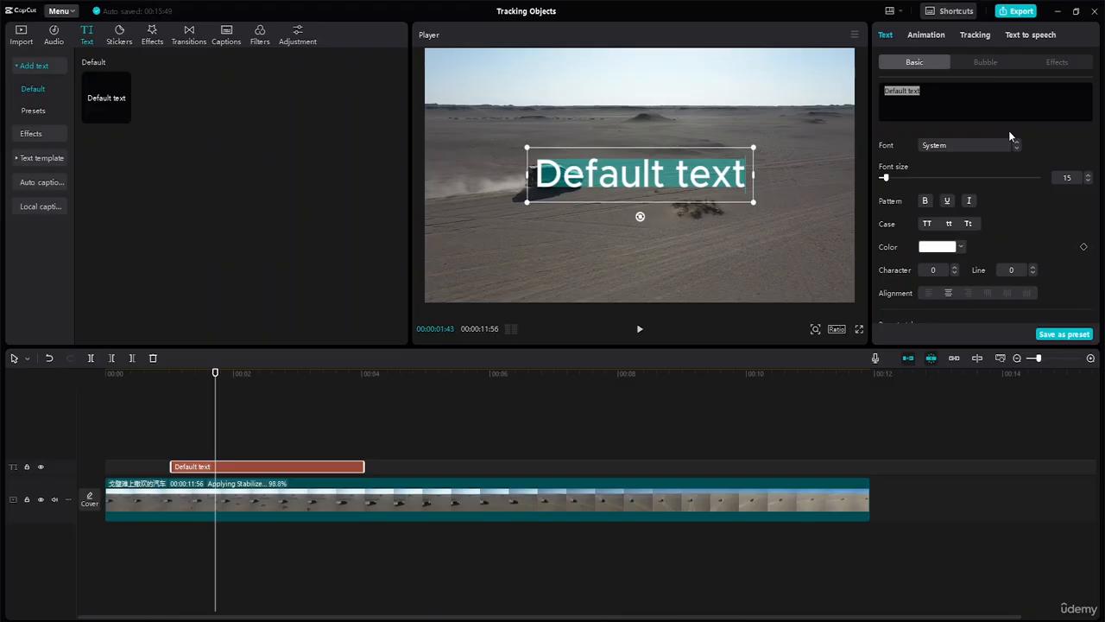
type("mo")
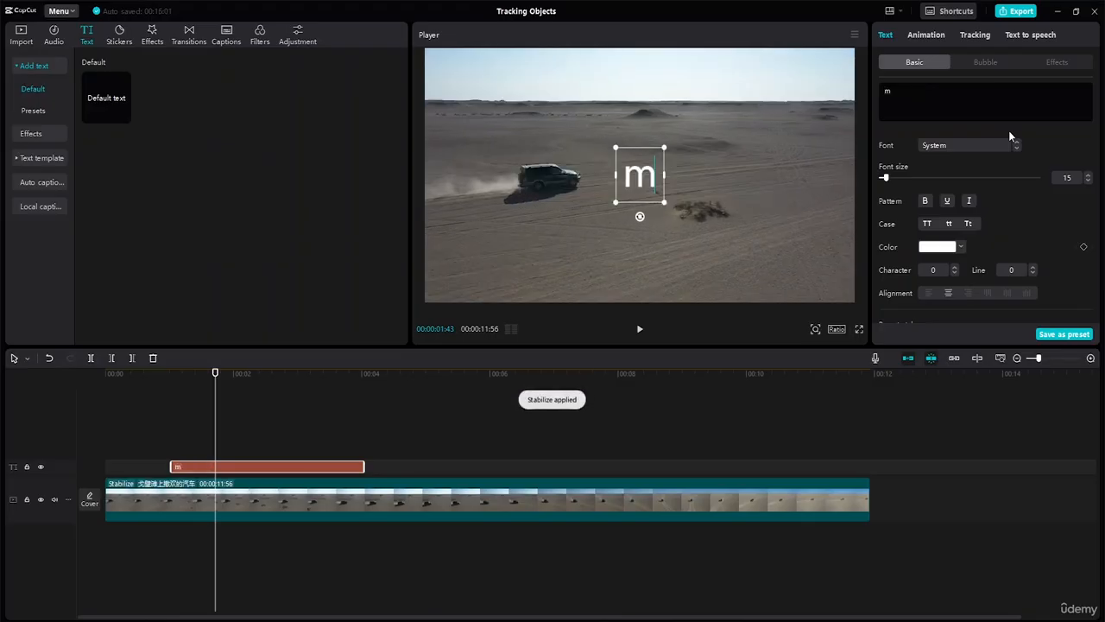
key("BackSpace")
key("BackSpace")
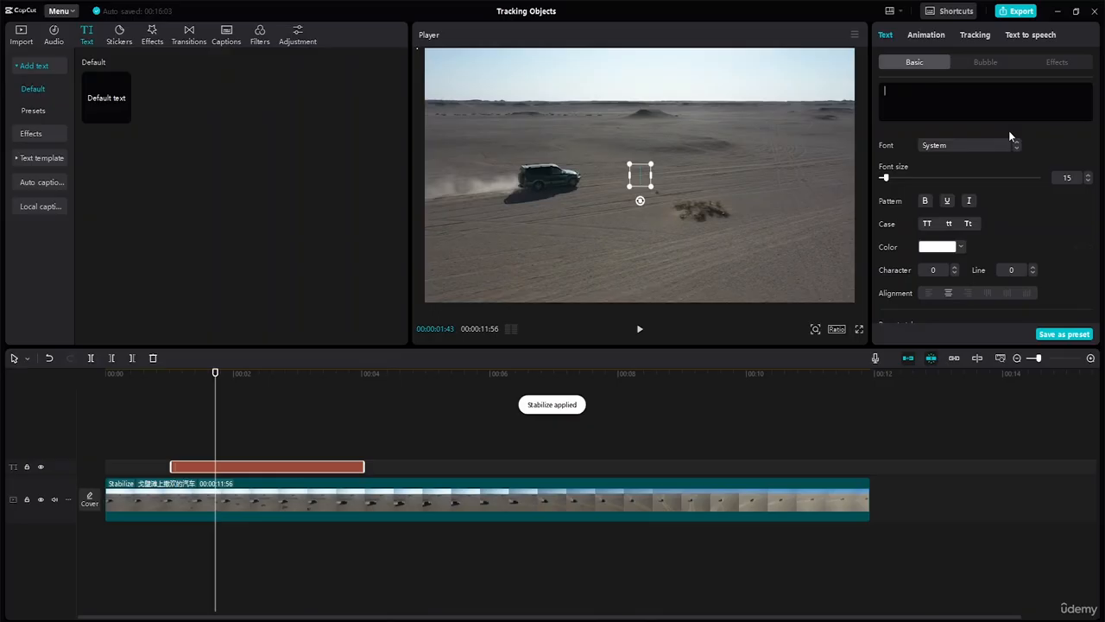
type("MOTION")
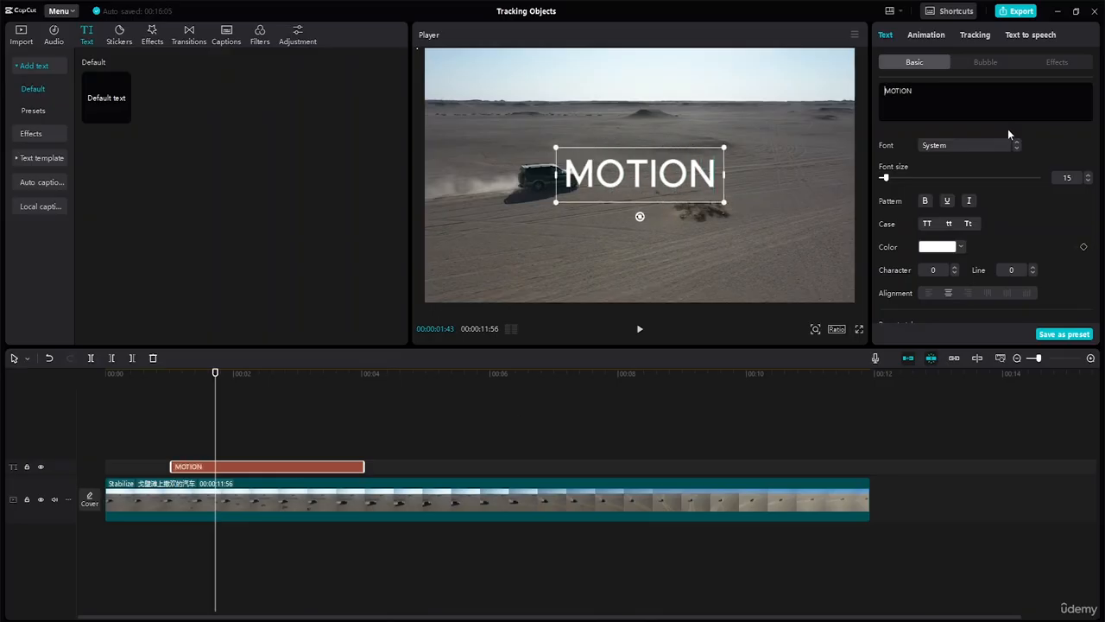
key("Return")
type("TRA")
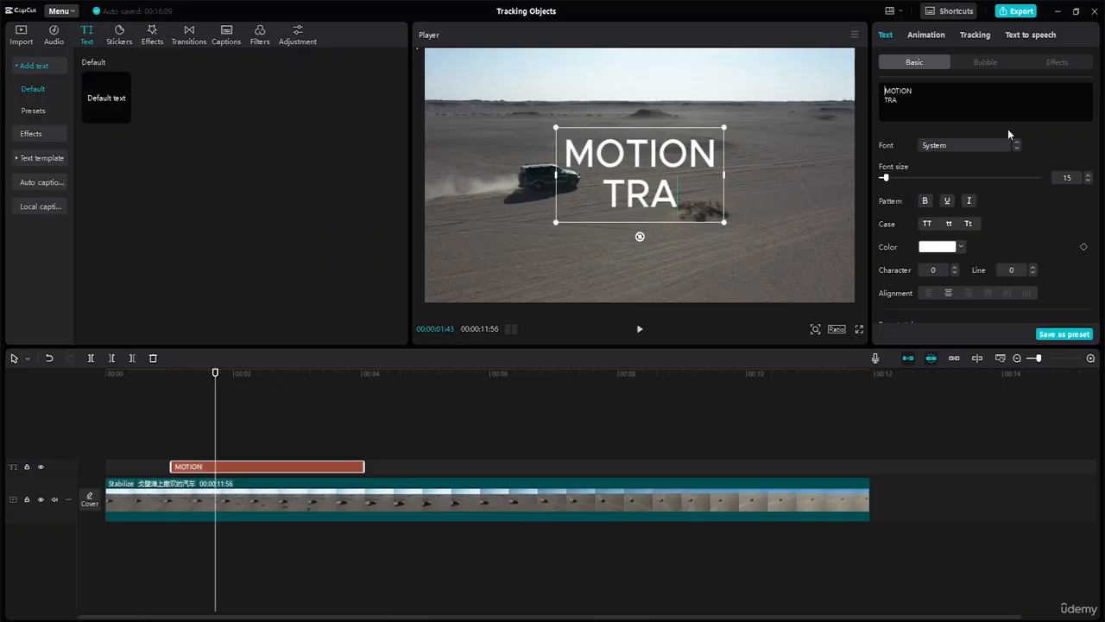
type("CKING")
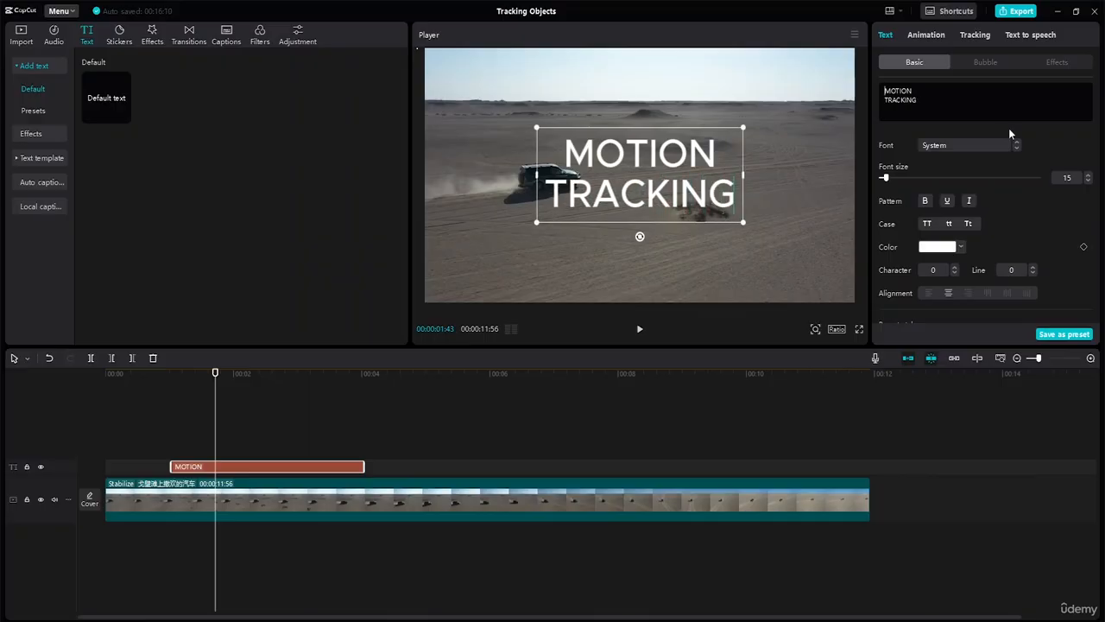
Set the title's font to ZY Evangel and its font size to 6
left_click(1018, 149)
left_click(1018, 148)
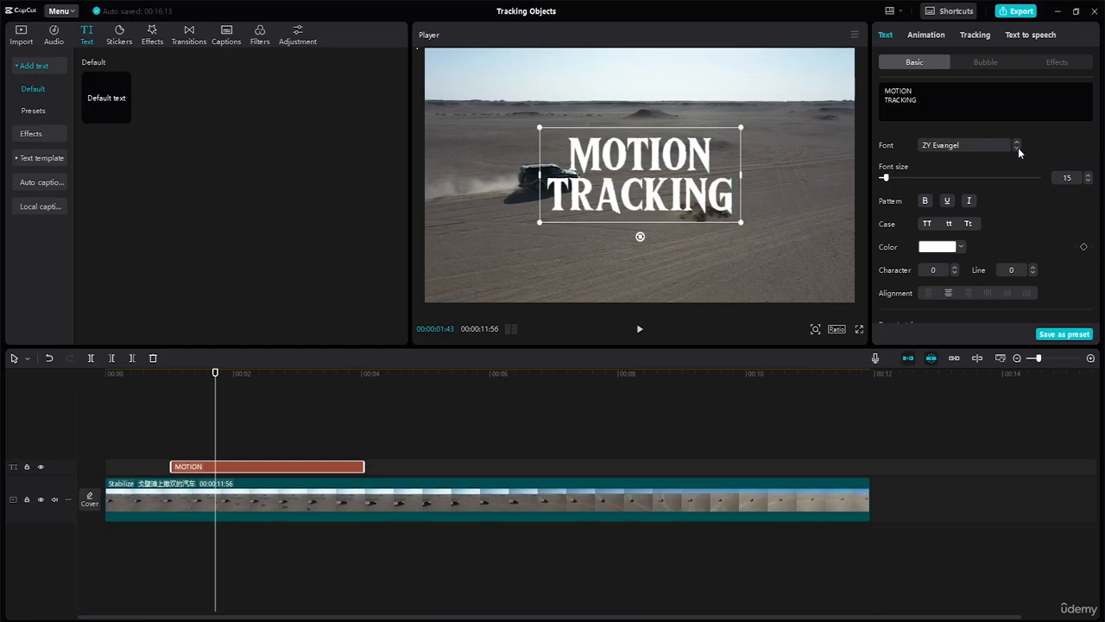
left_click(1089, 181)
left_click(1089, 181)
left_click(1089, 181)
left_click(1089, 181)
left_click(1089, 181)
left_click(1089, 181)
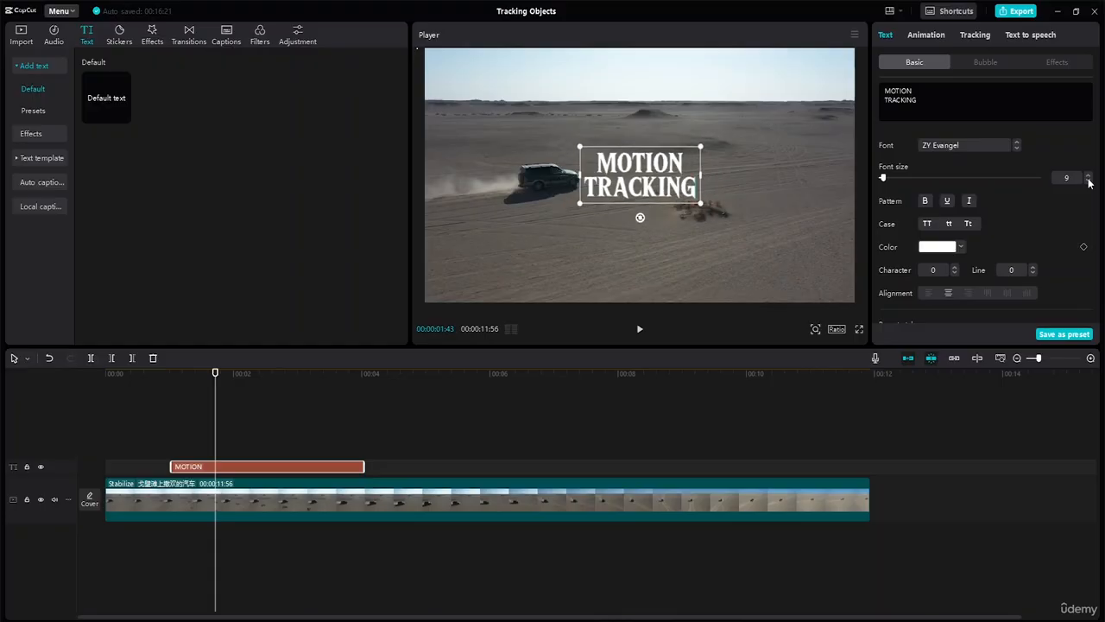
left_click(1089, 180)
left_click(1089, 181)
left_click(1089, 180)
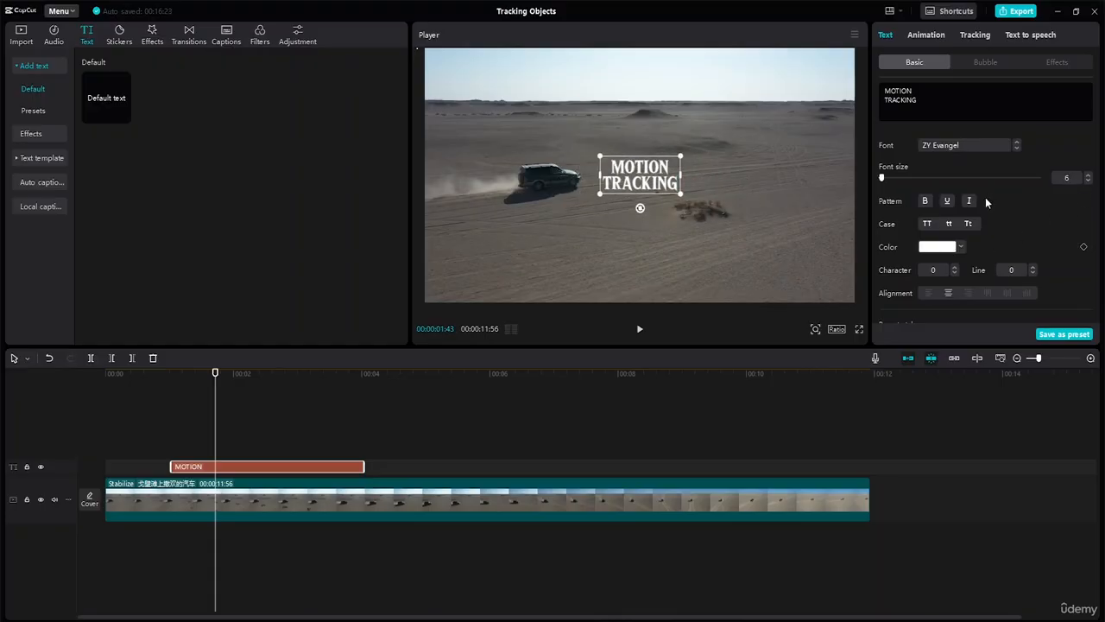
Change the title's text color to black, hex 000000
left_click(960, 247)
left_click(929, 303)
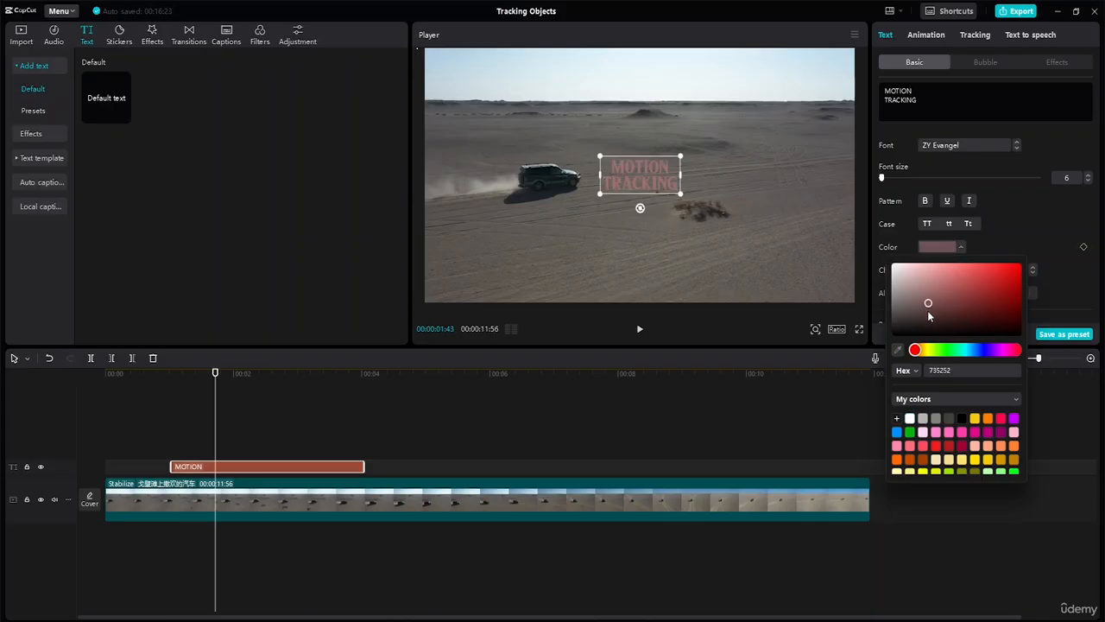
left_click_drag(929, 314, 874, 361)
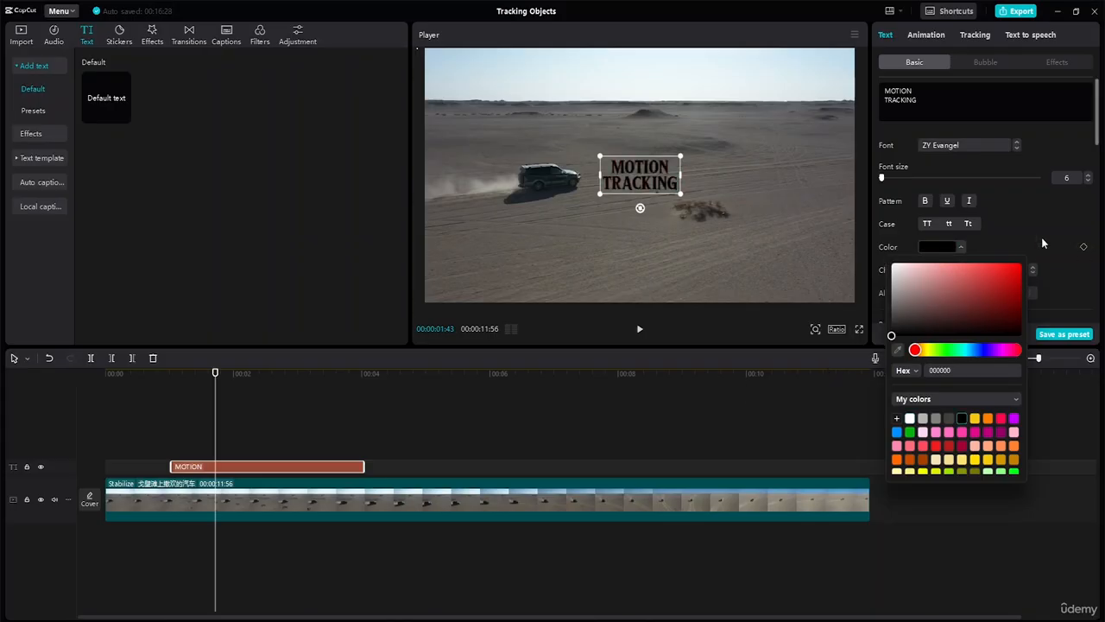
left_click(1057, 299)
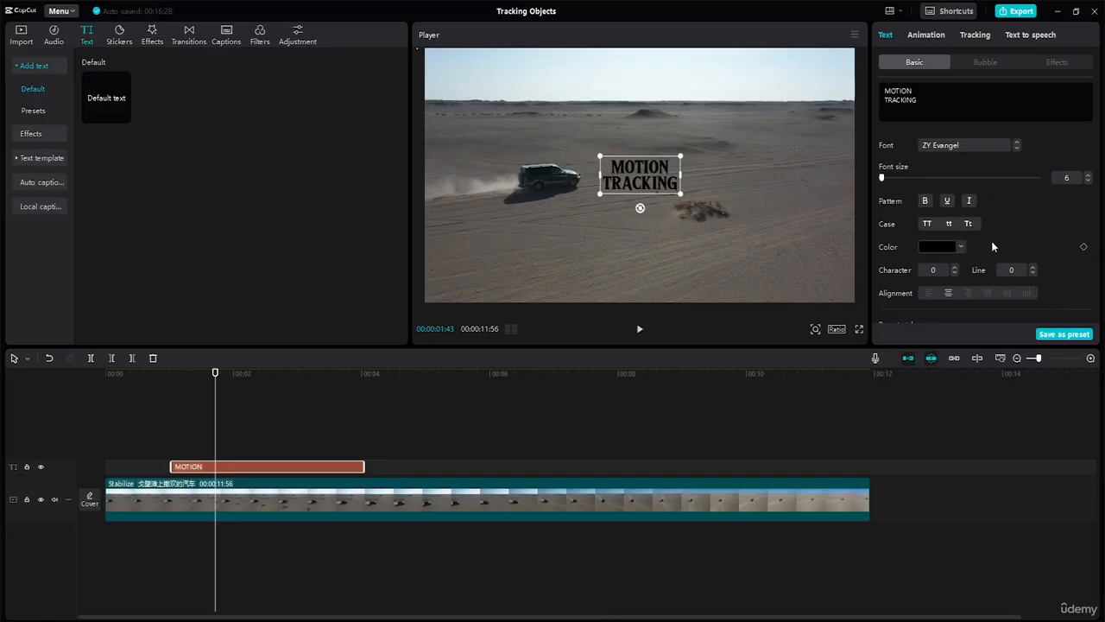
Set the title's line spacing to -2
scroll(991, 241, "down", 1)
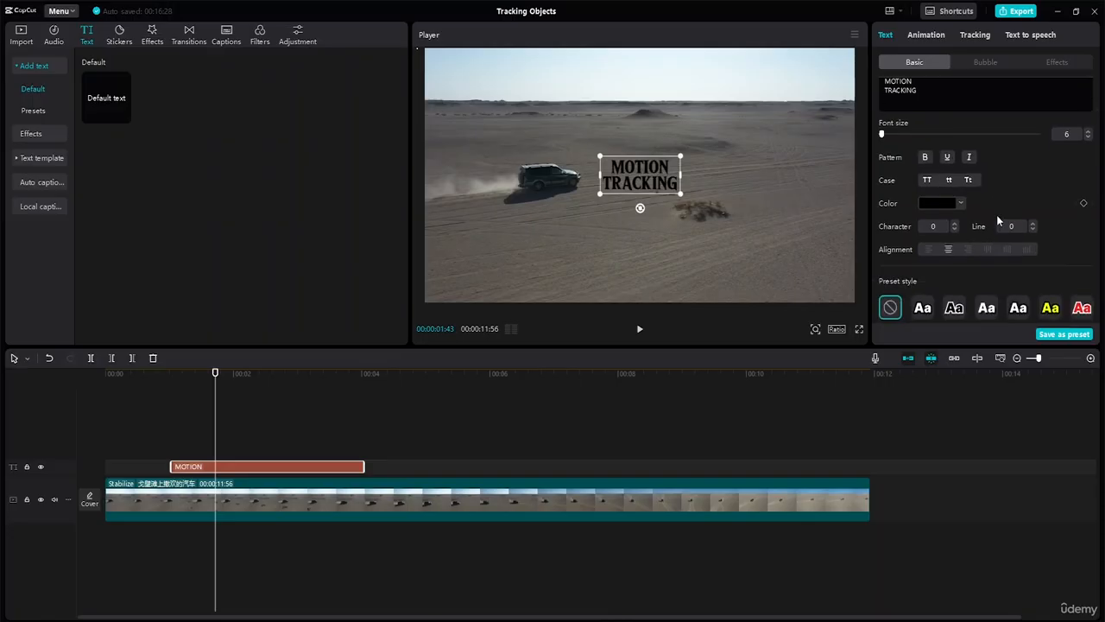
scroll(997, 215, "up", 1)
scroll(999, 206, "down", 5)
scroll(1010, 199, "up", 3)
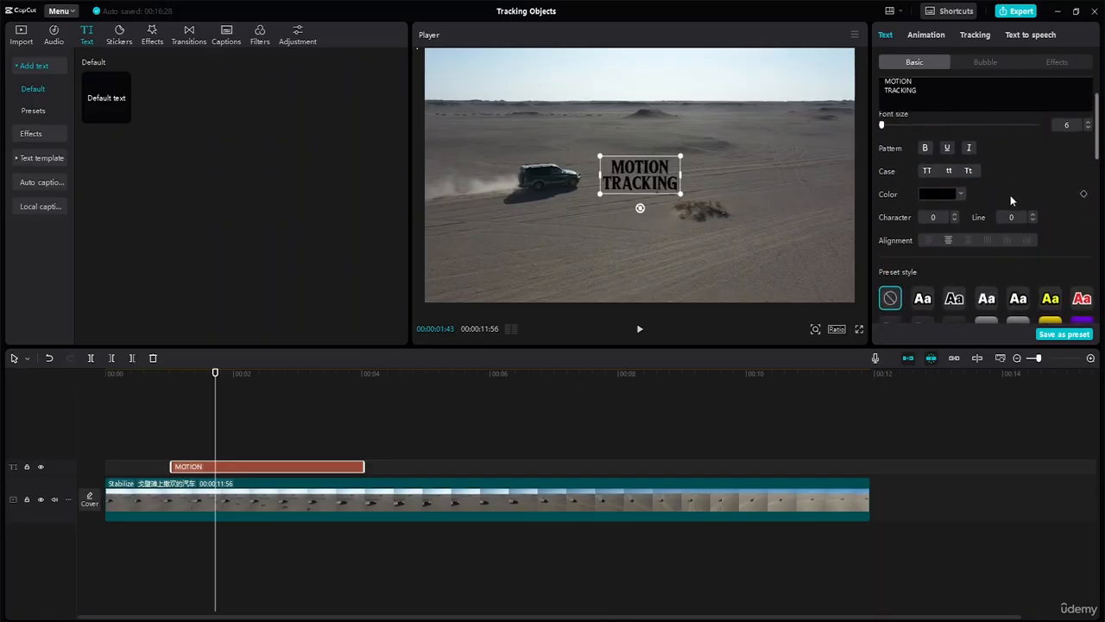
scroll(1009, 192, "down", 3)
scroll(1027, 201, "up", 5)
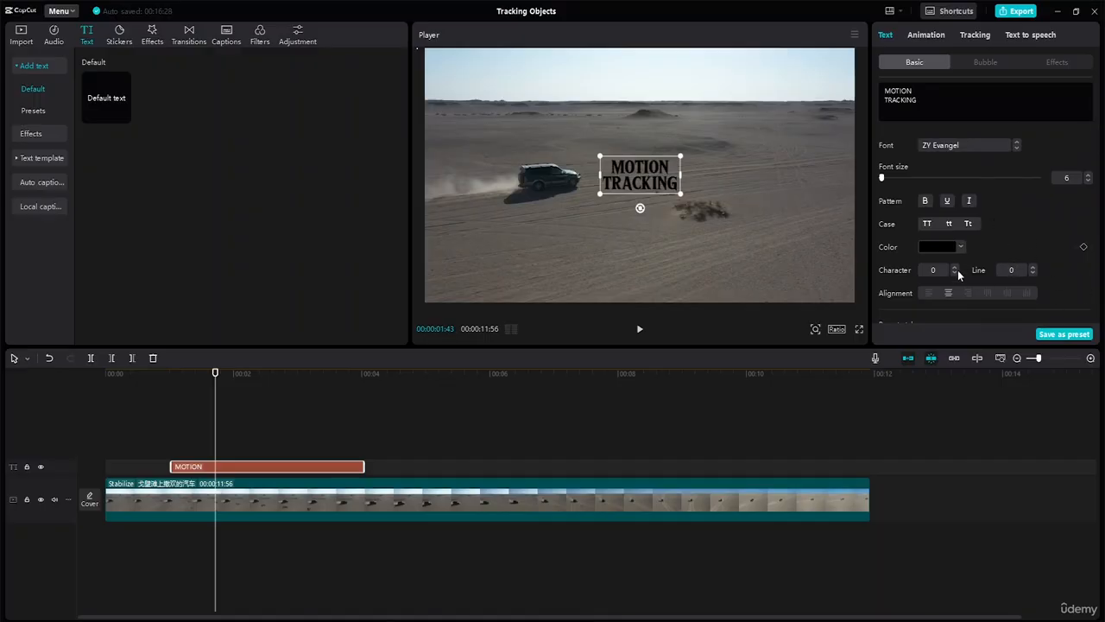
left_click(1033, 272)
left_click(1032, 272)
left_click(1032, 272)
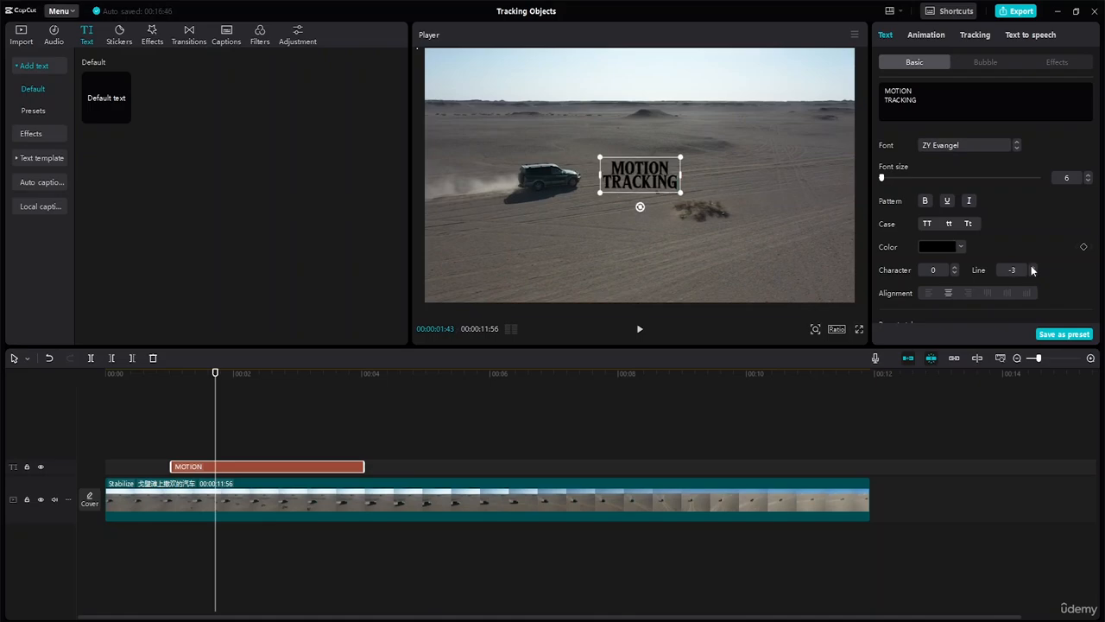
left_click(1032, 269)
left_click(1032, 269)
left_click(1033, 274)
Try character spacing values of 1 and -1 on the title and restore the spacing to 0
left_click(954, 269)
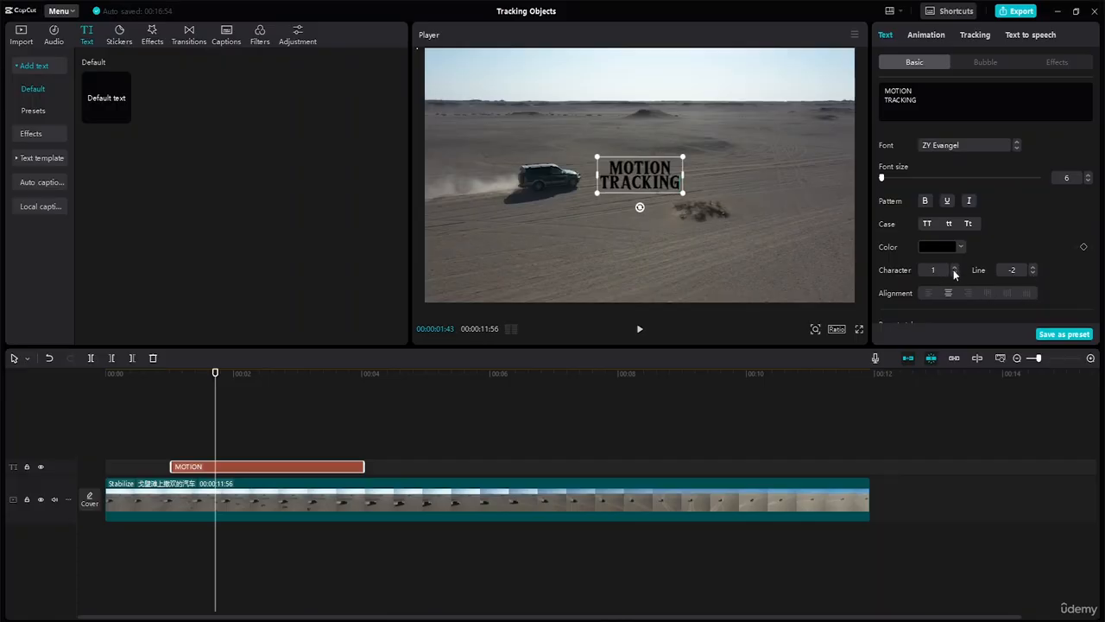
left_click(955, 273)
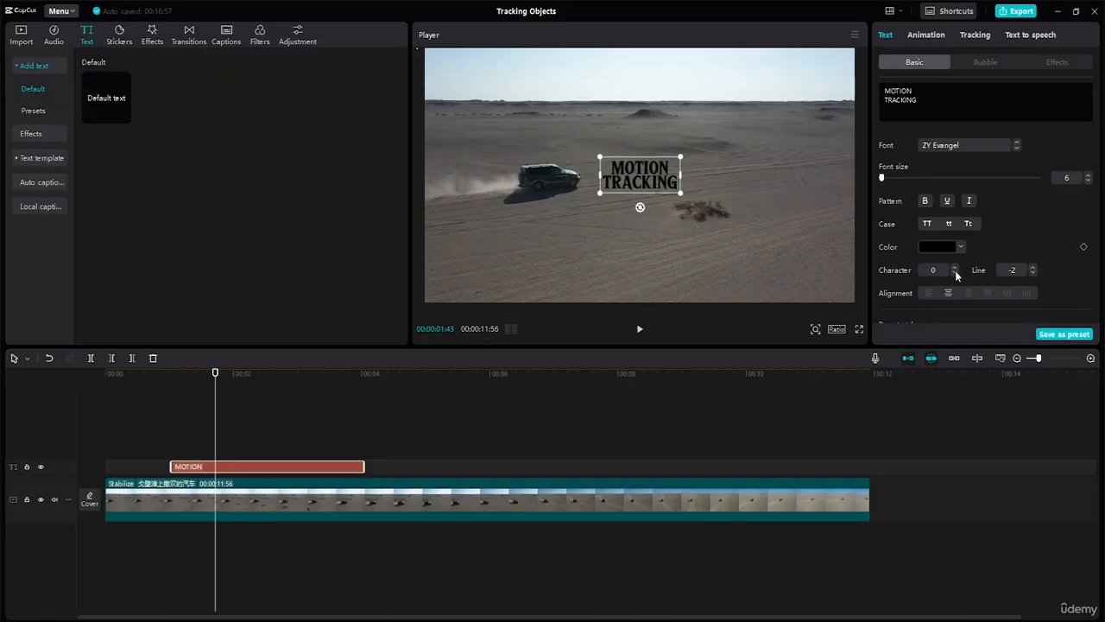
left_click(955, 273)
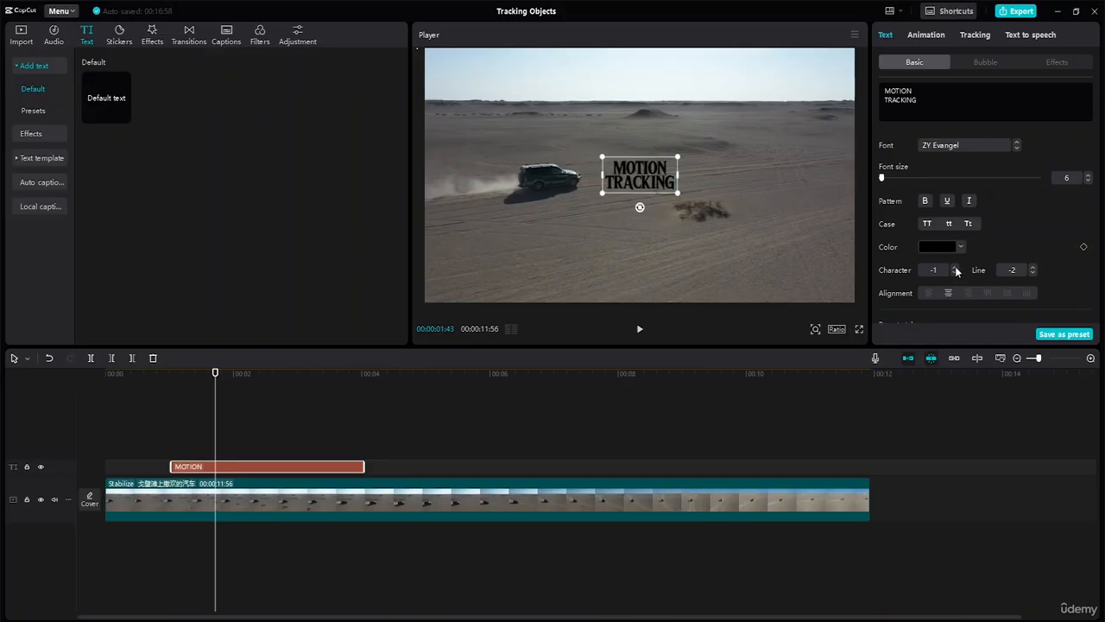
left_click(955, 268)
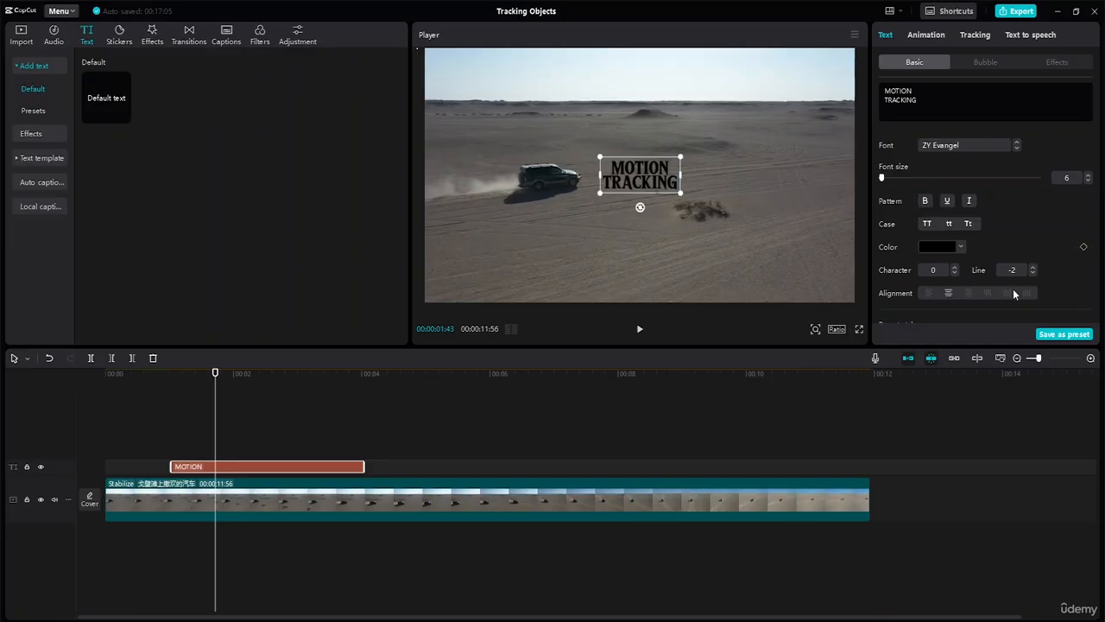
Try the white preset style with a black outline on the title and settle on black lettering with a white outline
scroll(972, 241, "down", 5)
scroll(972, 241, "up", 2)
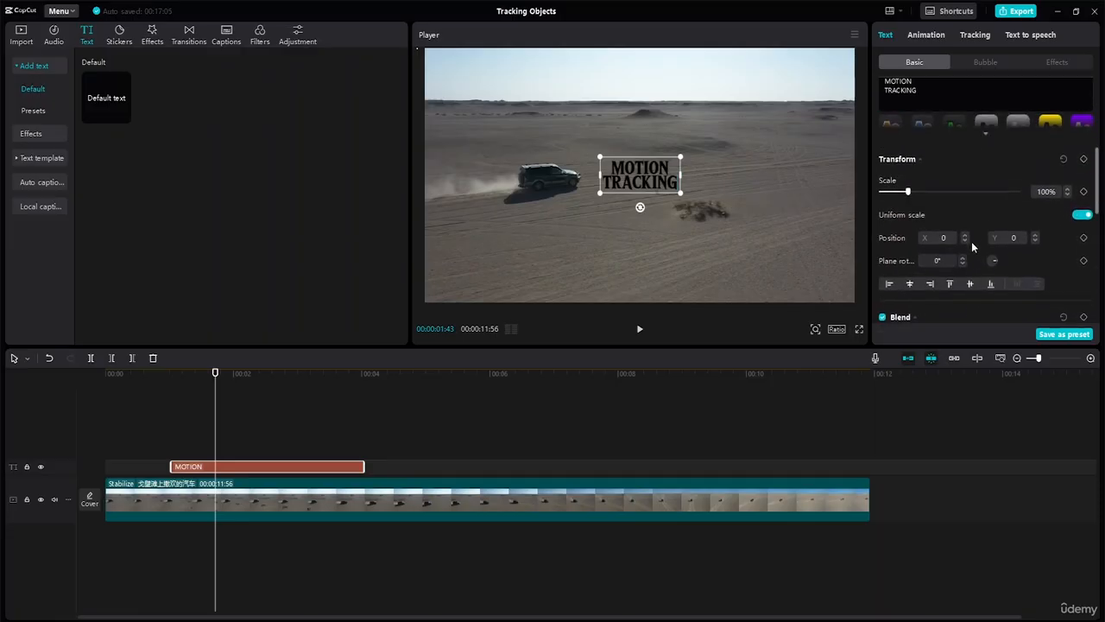
scroll(971, 241, "up", 1)
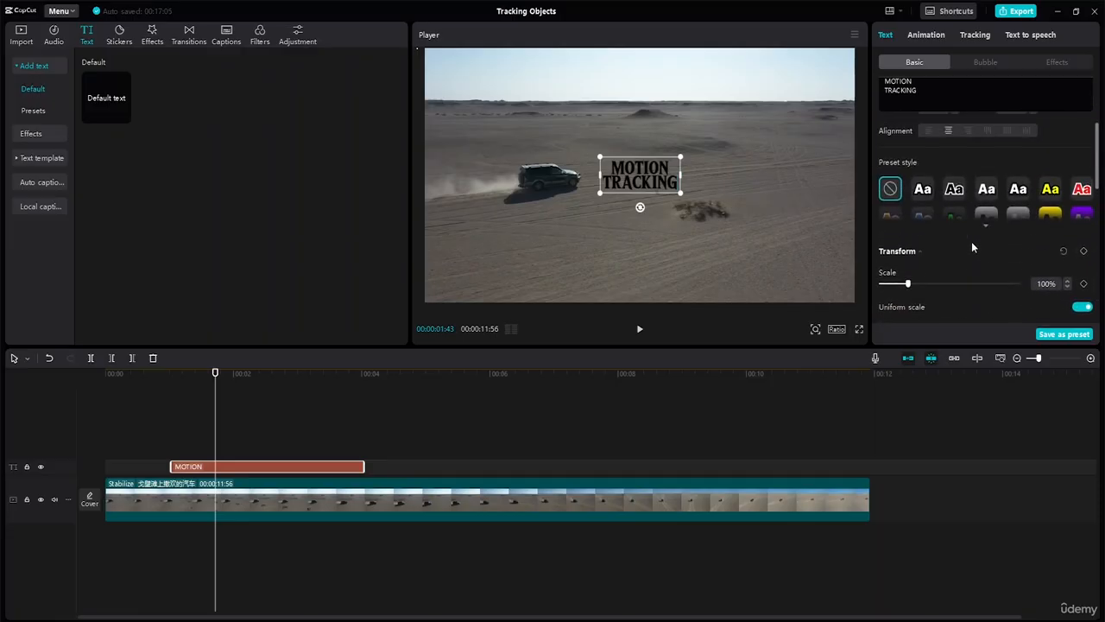
left_click(922, 191)
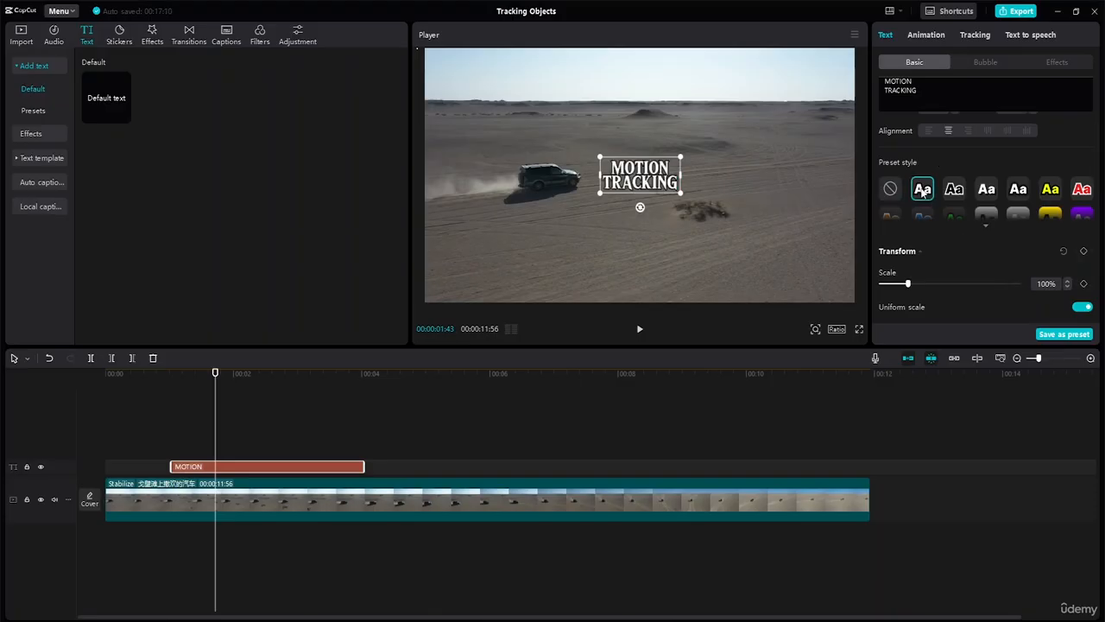
left_click(955, 194)
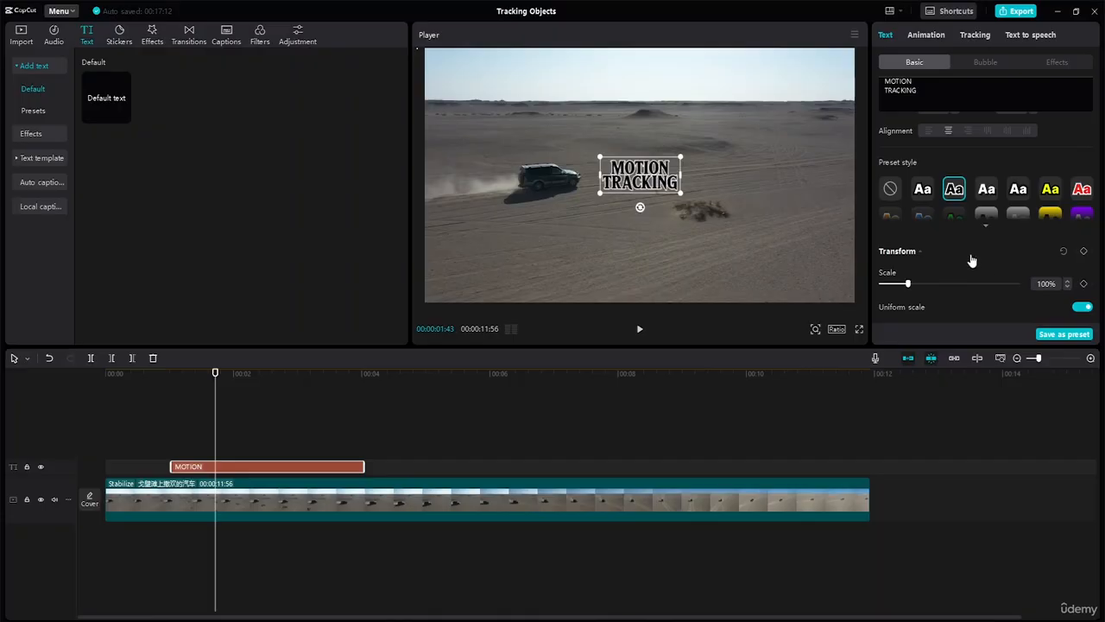
Look through the title's font, transform and preset style settings, and expand the full preset style list with the playhead at 00:00:02:33
scroll(987, 254, "down", 1)
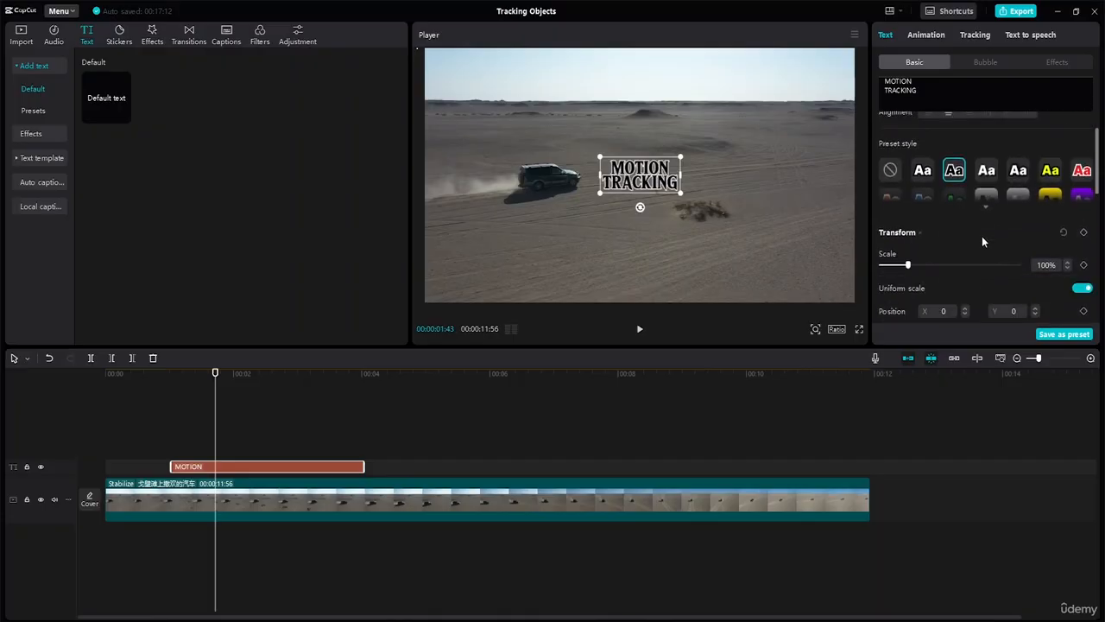
scroll(983, 240, "down", 5)
scroll(984, 239, "up", 10)
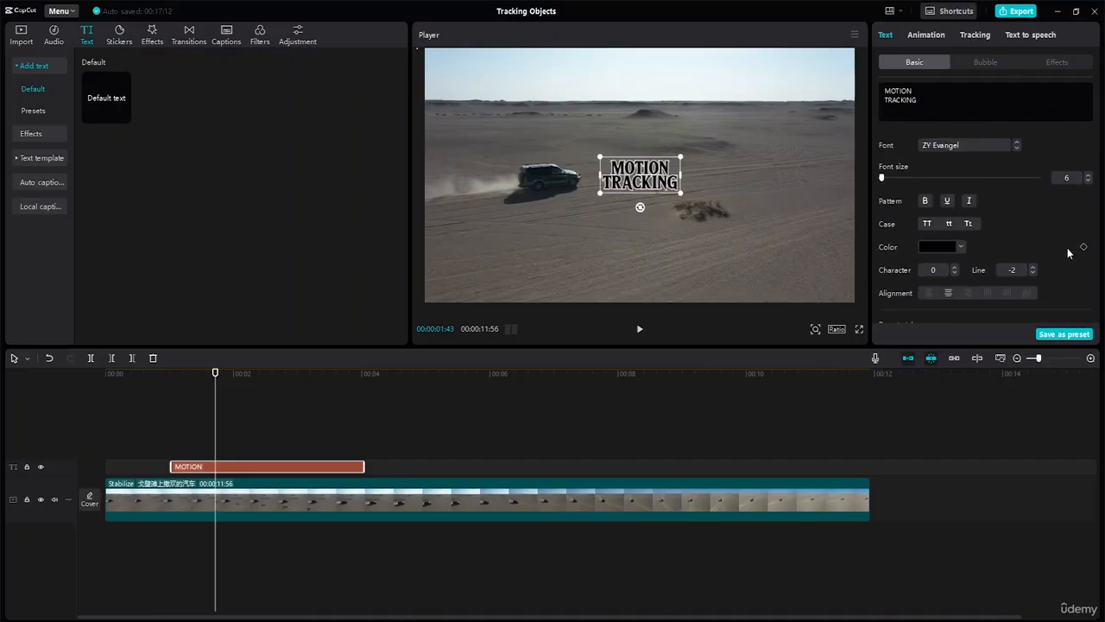
key("Down")
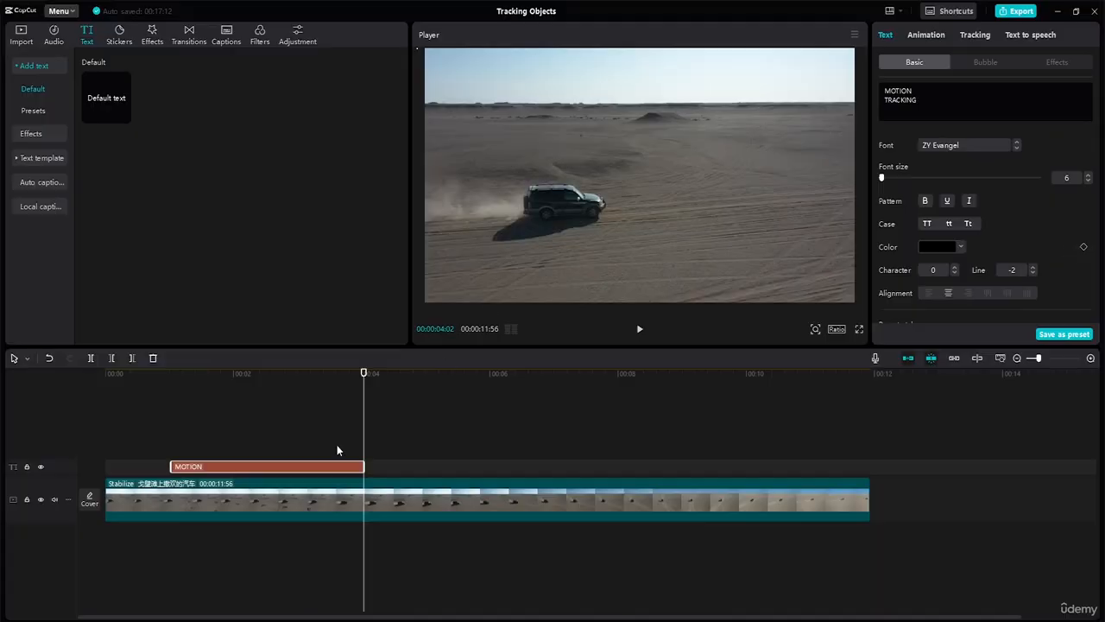
left_click_drag(371, 377, 268, 380)
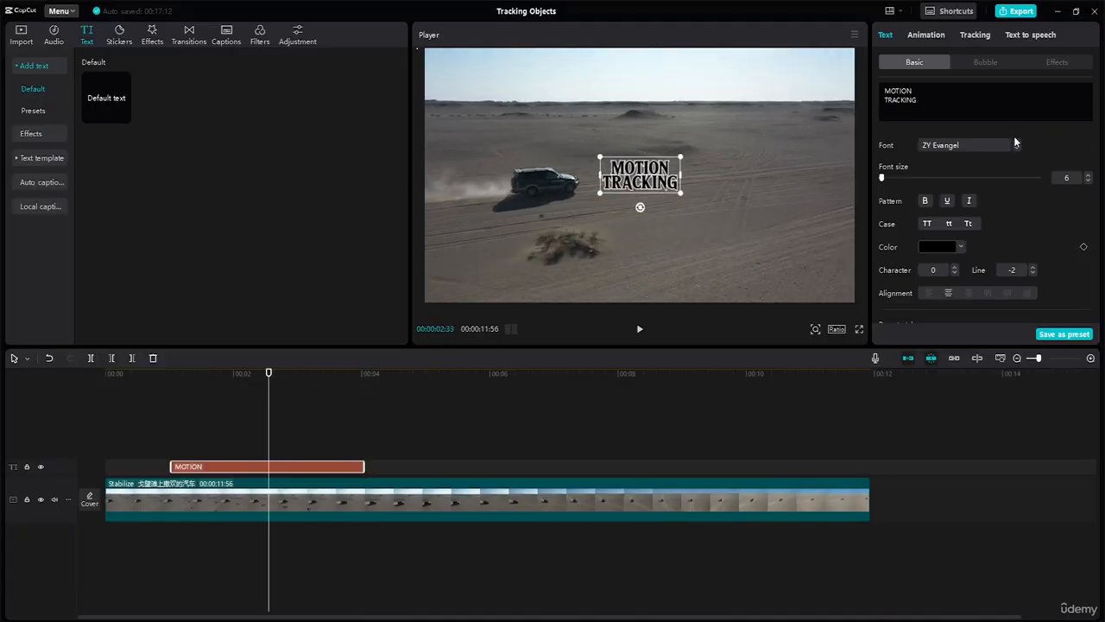
scroll(1100, 173, "down", 3)
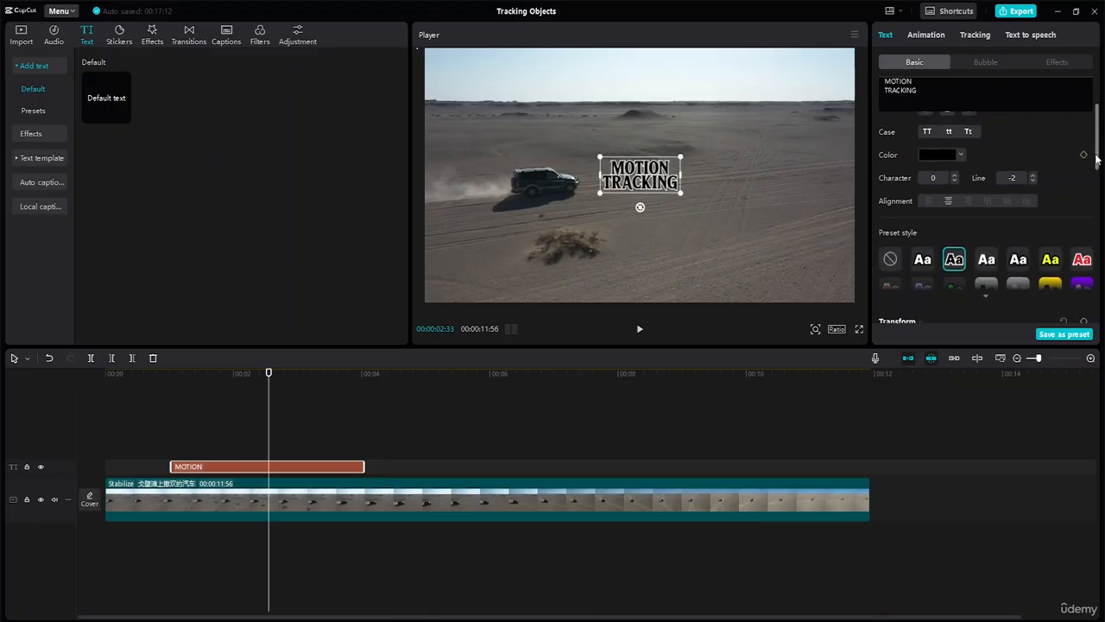
scroll(1099, 190, "up", 1)
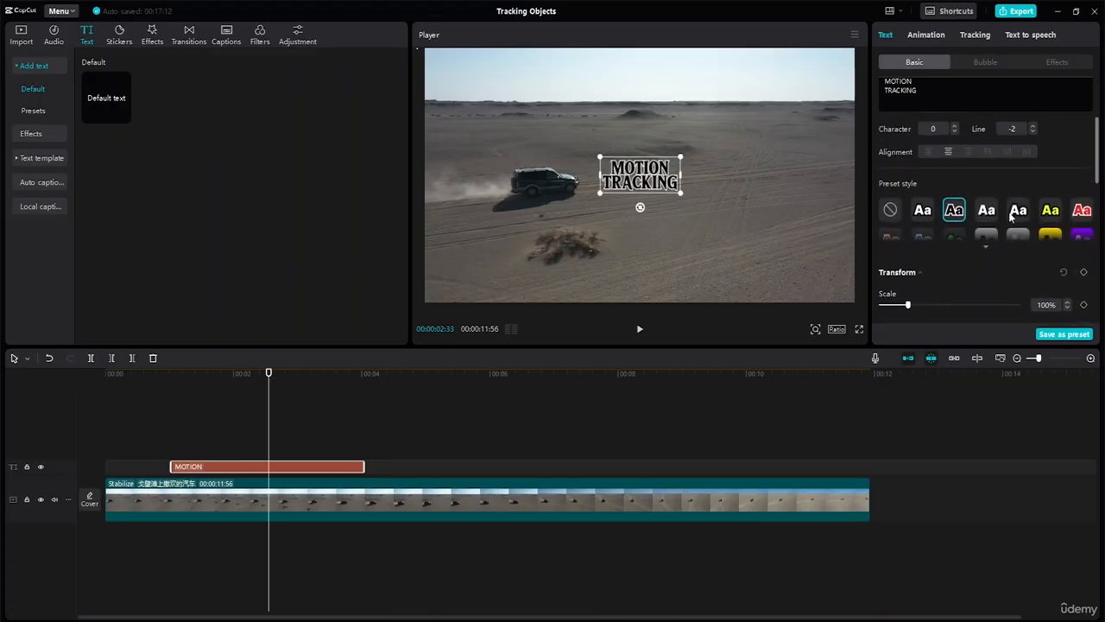
left_click(987, 250)
scroll(986, 212, "down", 1)
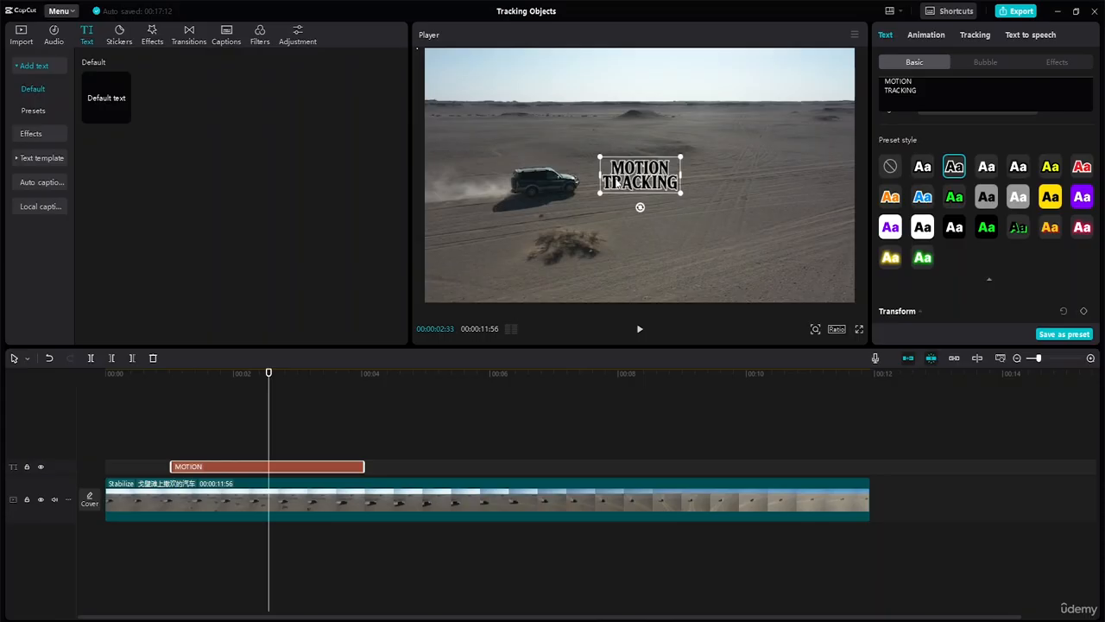
Position the title just above the car and extend its clip to run from about 0.4 s to about 9.8 s
left_click_drag(649, 178, 547, 149)
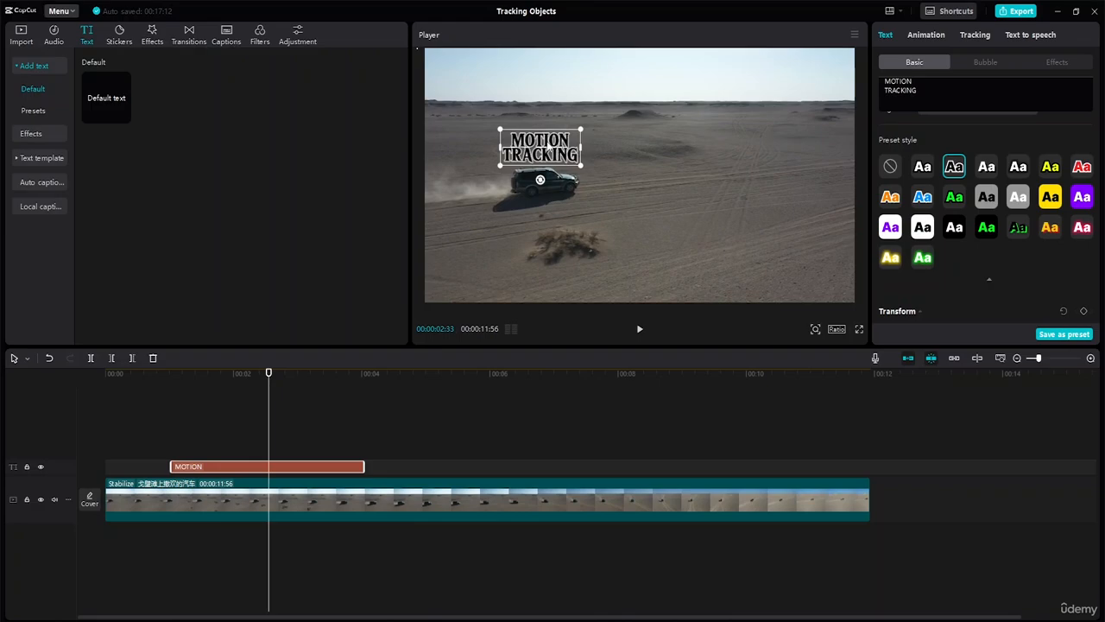
left_click_drag(548, 152, 549, 151)
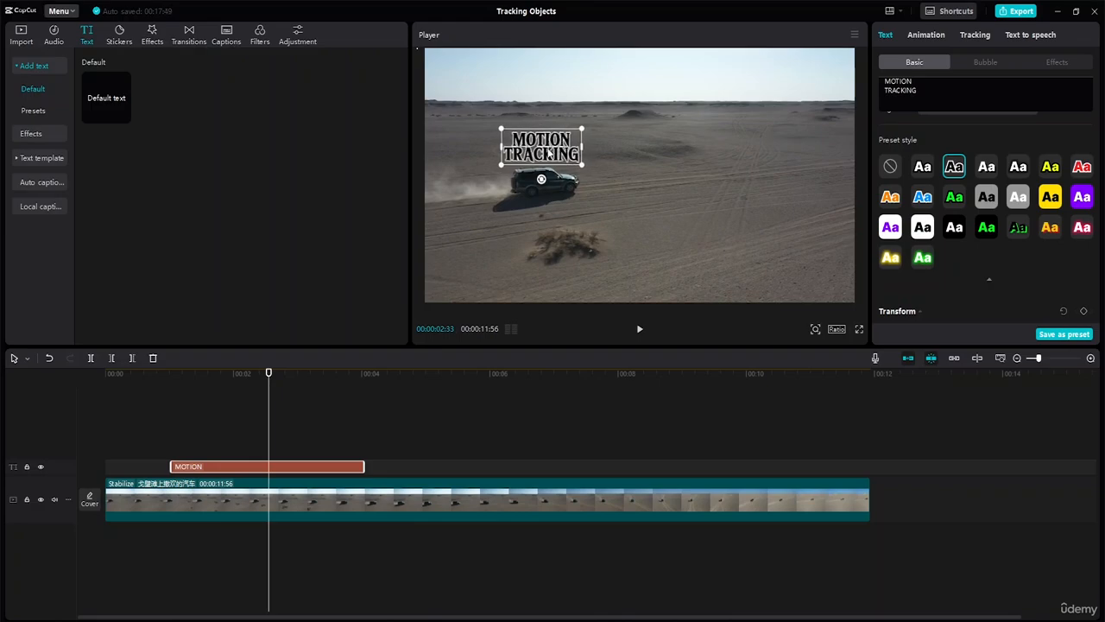
left_click_drag(171, 463, 131, 447)
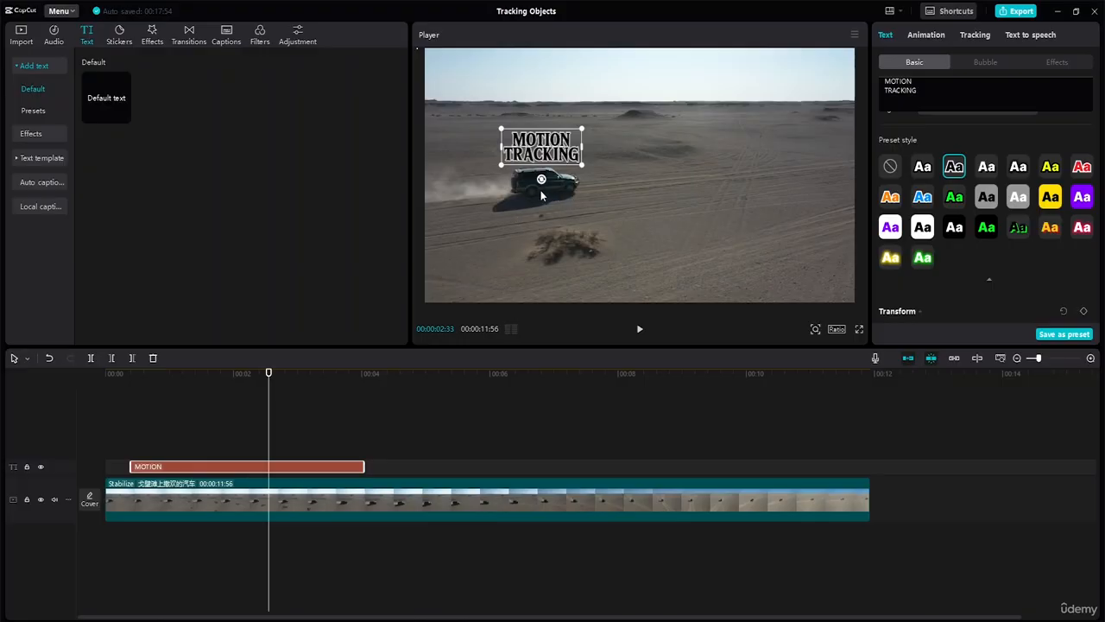
left_click_drag(268, 374, 281, 397)
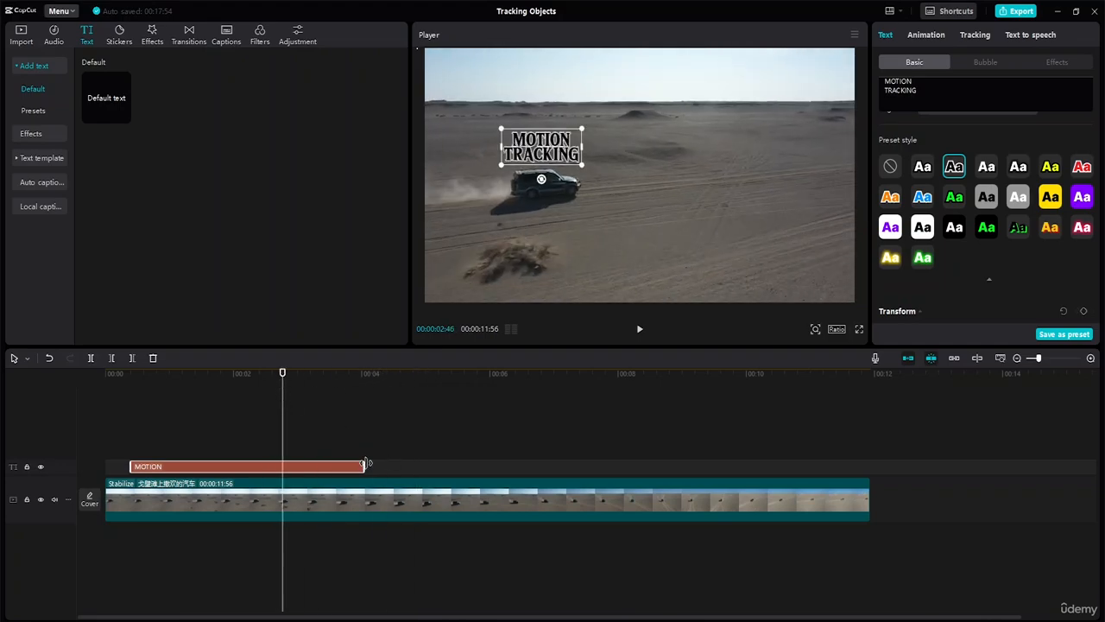
left_click_drag(366, 465, 737, 509)
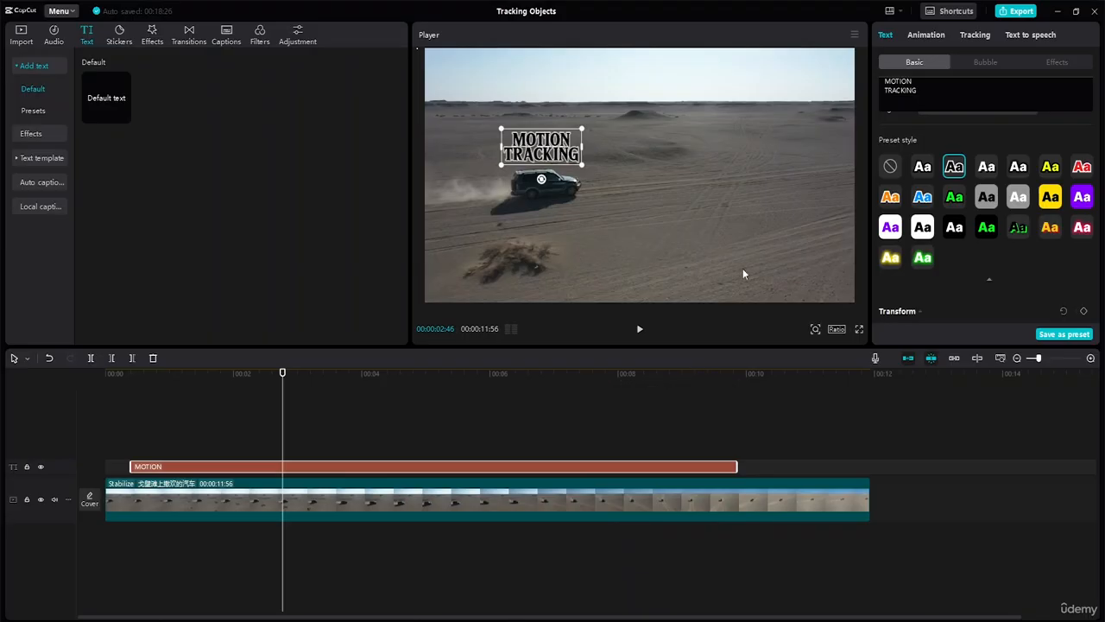
Apply motion tracking to the title in direction Both, with a reduced tracking box over the car, and start the tracking
left_click(980, 37)
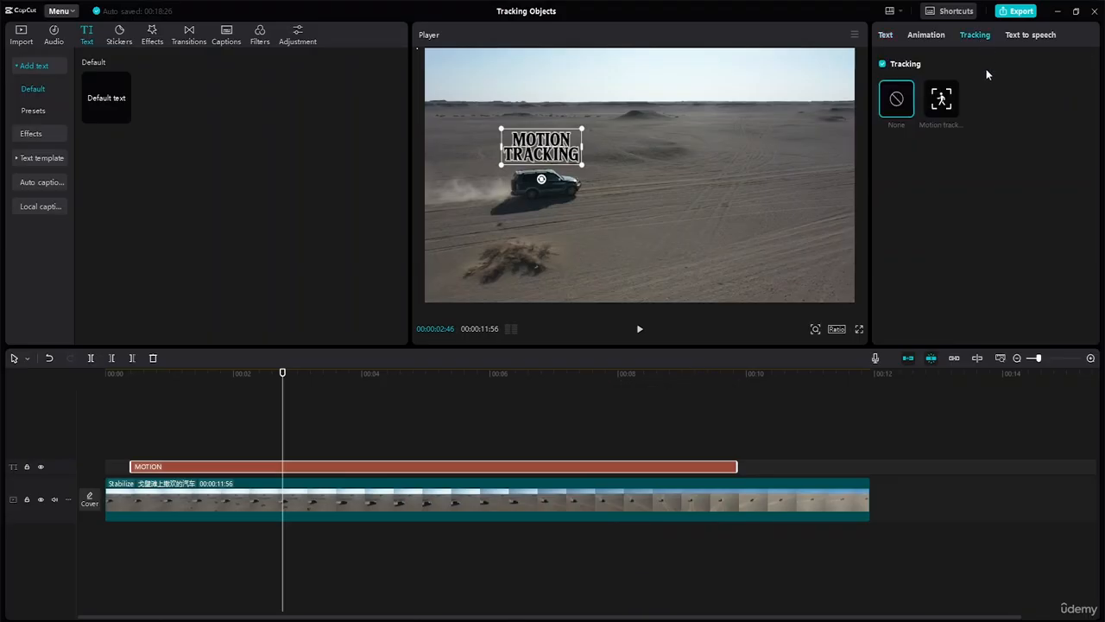
left_click(943, 106)
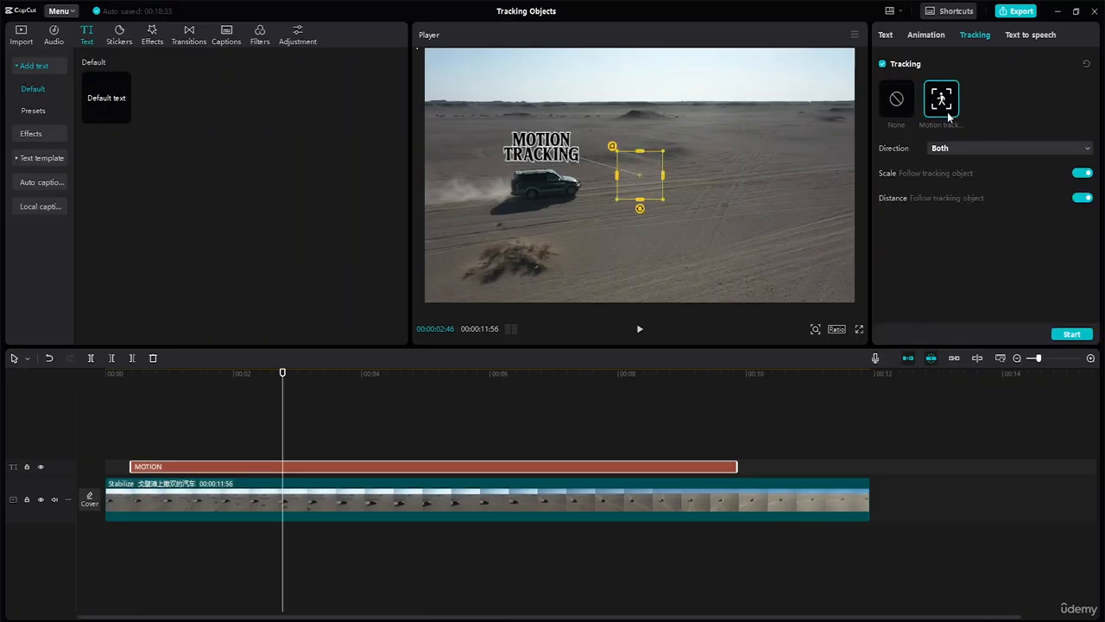
left_click(1005, 146)
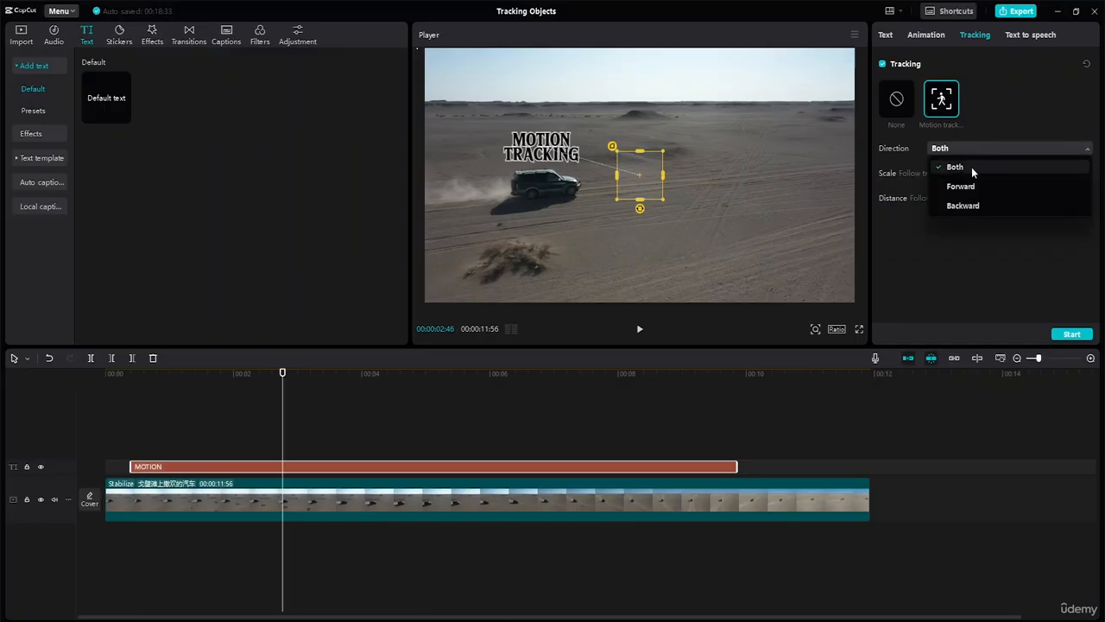
left_click(972, 167)
left_click_drag(641, 181, 553, 186)
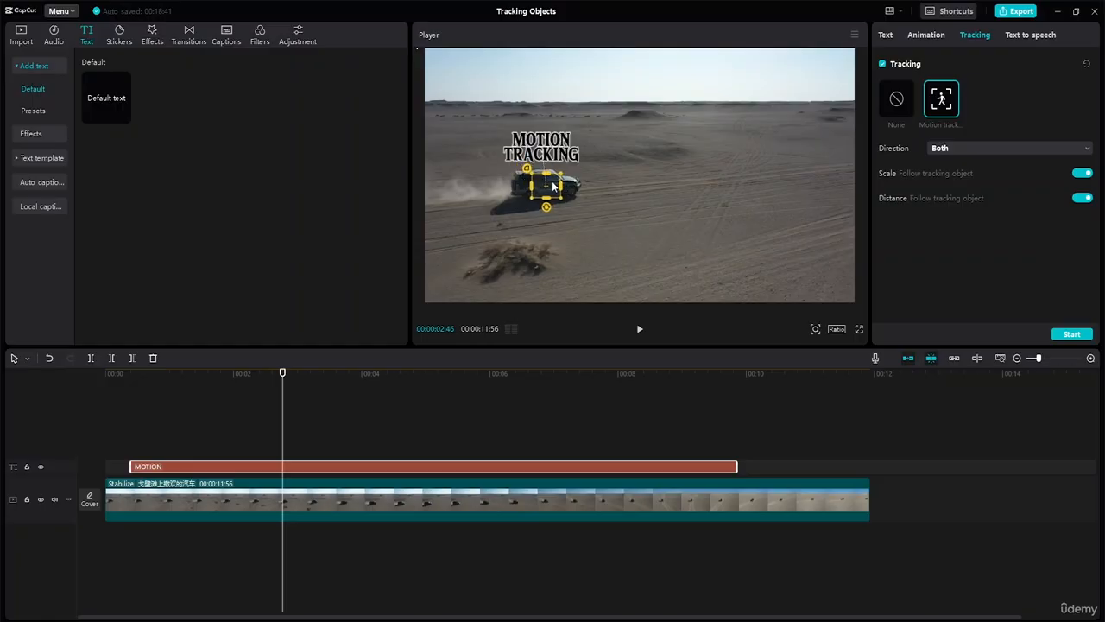
left_click(1072, 336)
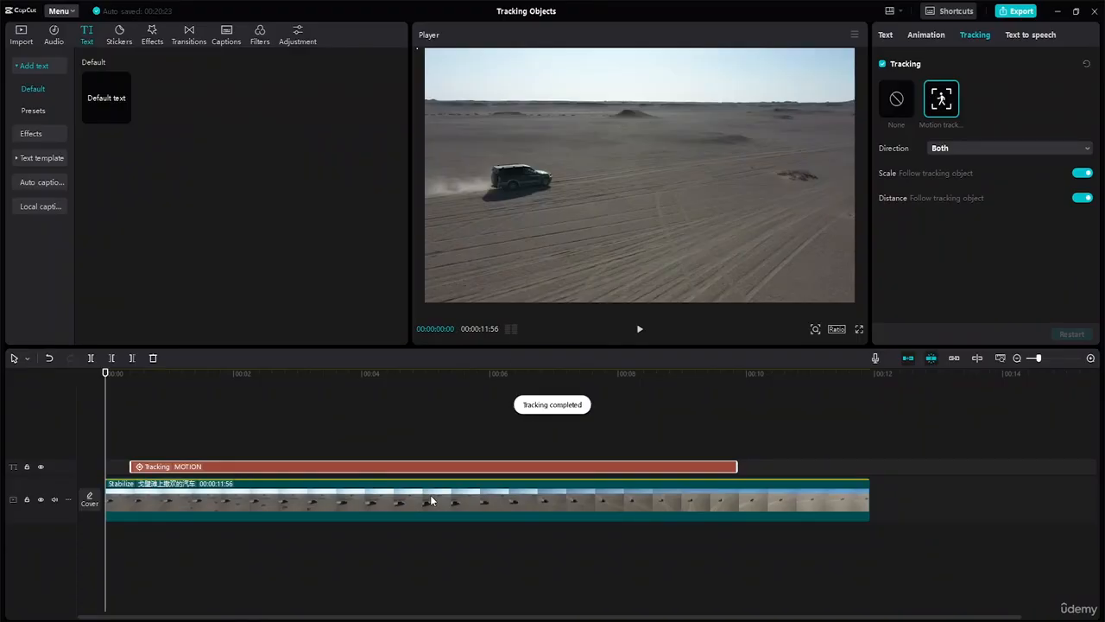
Play the tracked title sequence from the start to check it, and return the playhead to 00:00:00:19 with the title clip selected
right_click(541, 500)
left_click(779, 418)
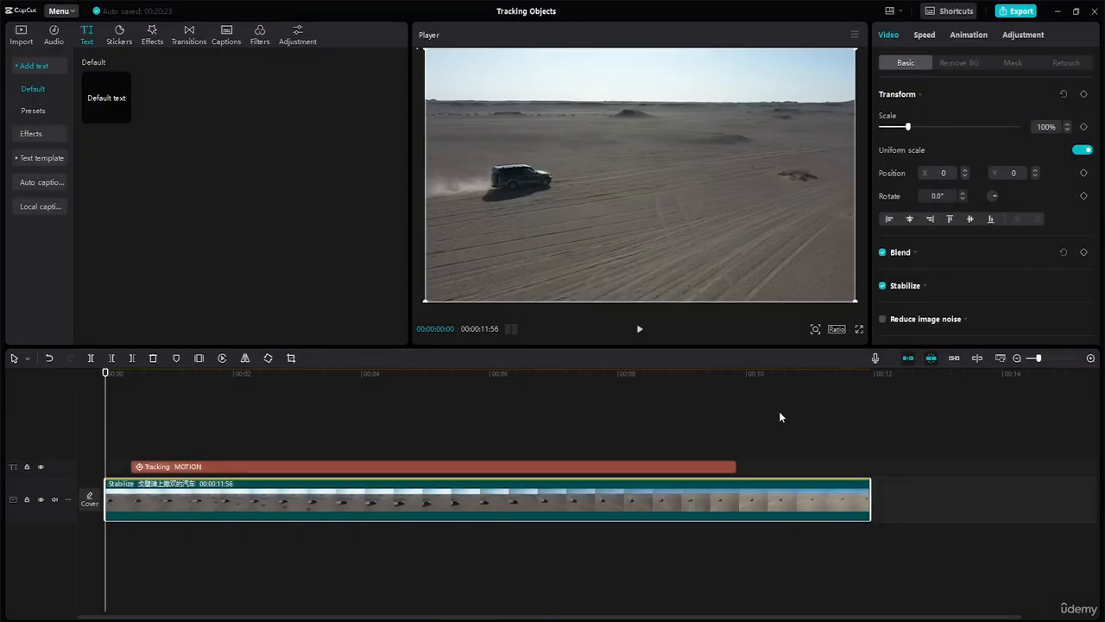
left_click(640, 329)
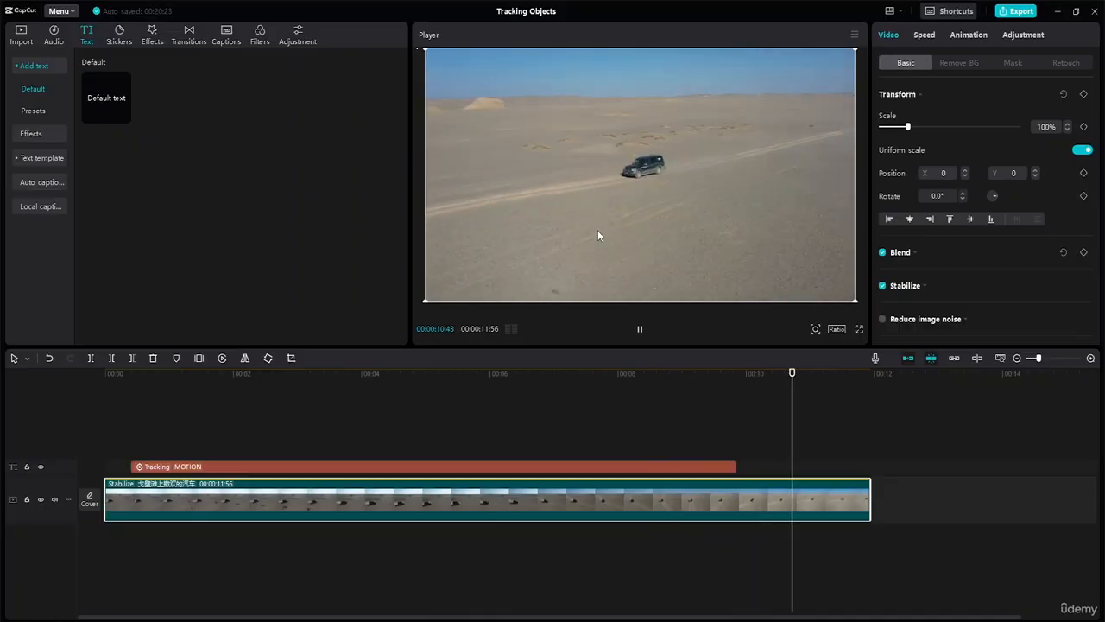
key("space")
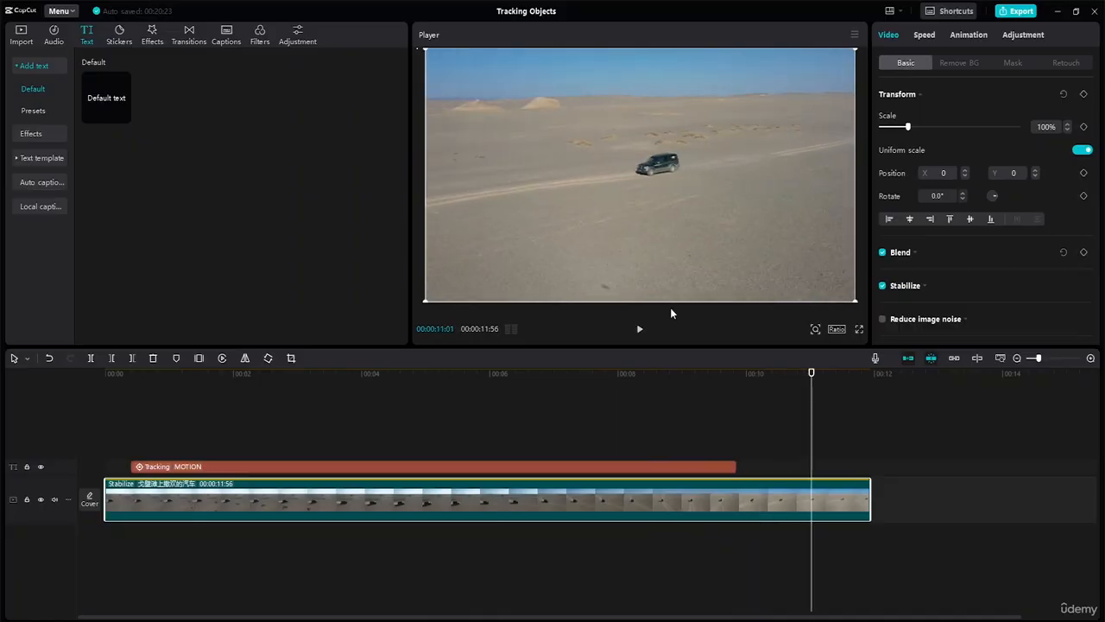
left_click(662, 467)
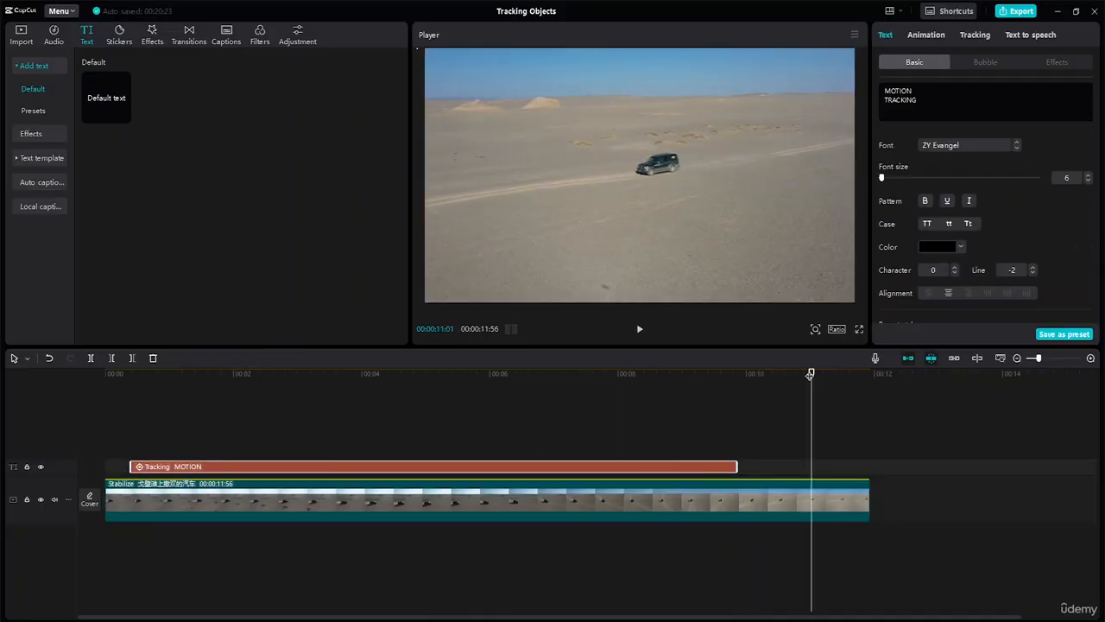
left_click_drag(811, 373, 125, 374)
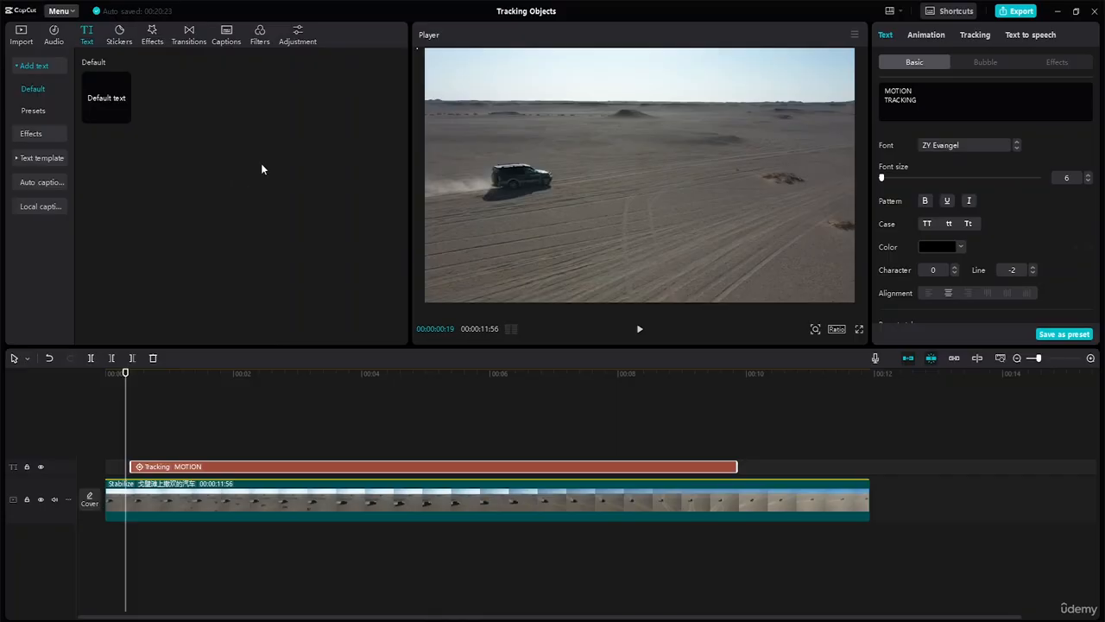
Rename the project to "Tracking Objects 1"
left_click(557, 12)
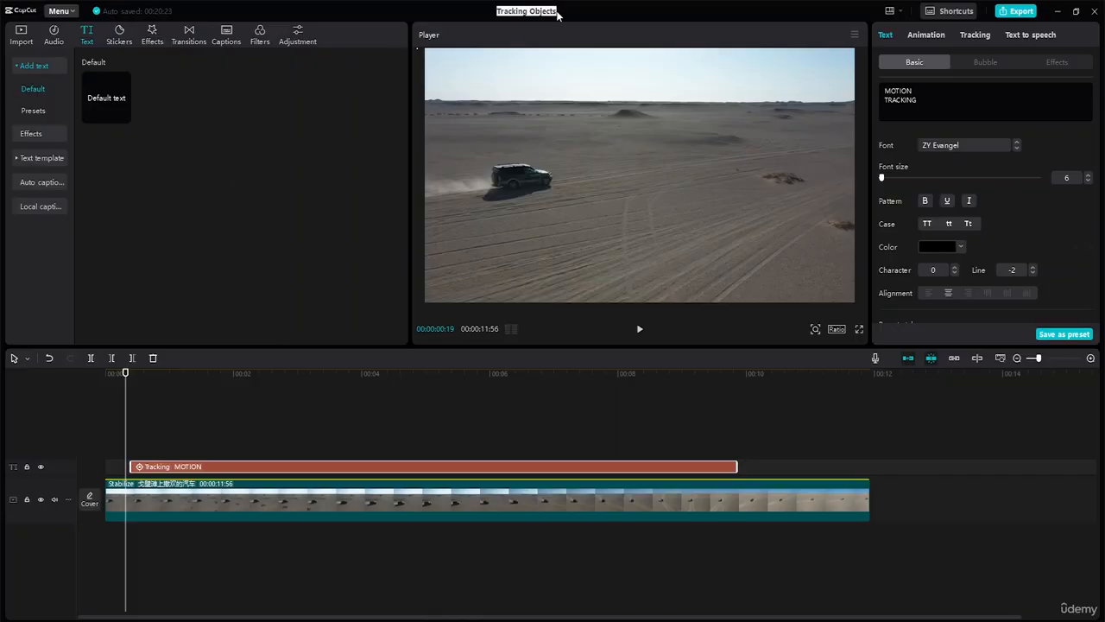
left_click(558, 11)
left_click(558, 11)
left_click(559, 12)
left_click(557, 11)
left_click(557, 10)
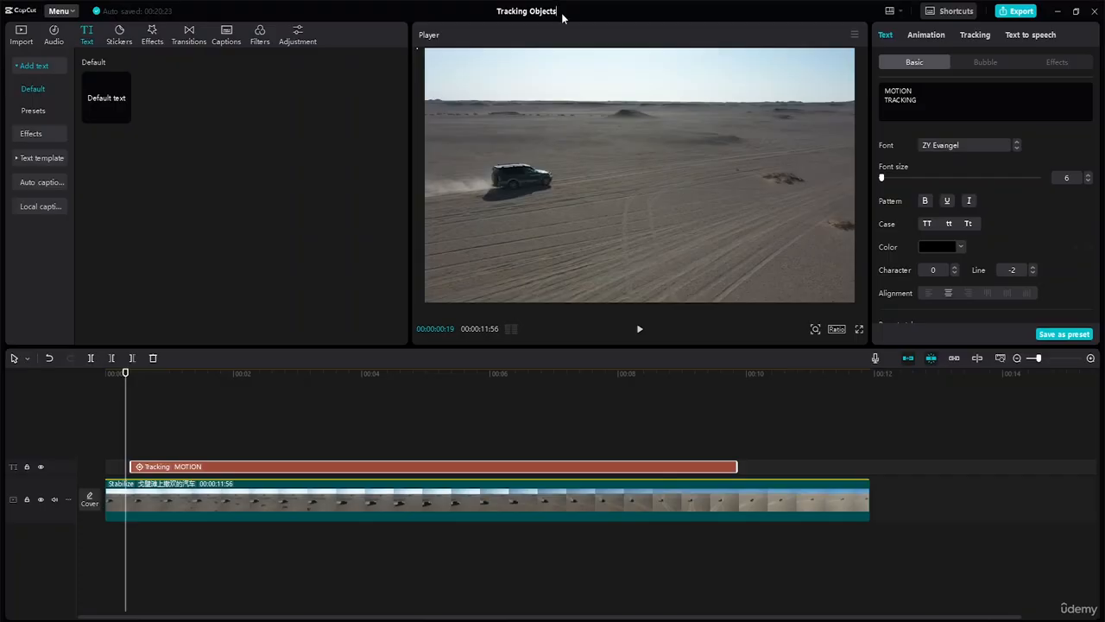
type("1")
Search the music library for "Desert"
left_click(53, 35)
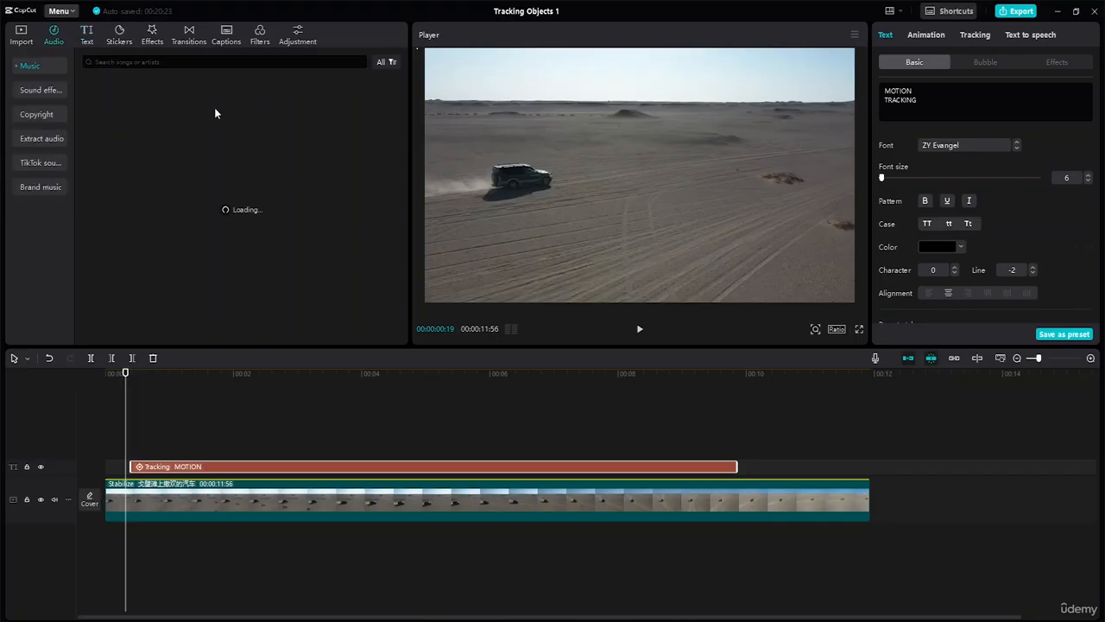
left_click(137, 62)
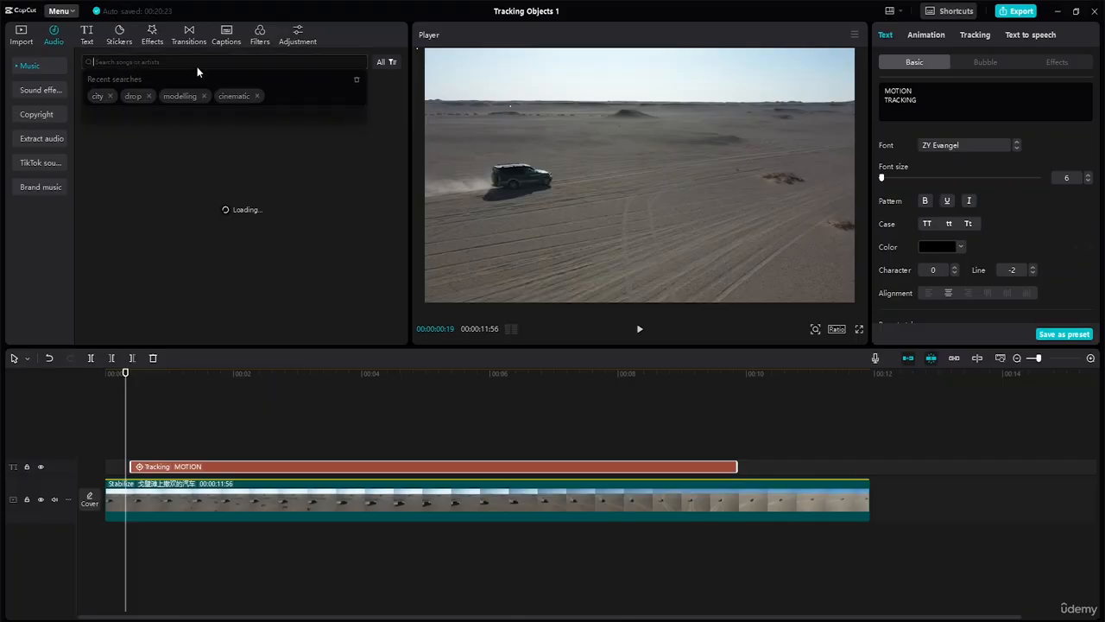
type("DES")
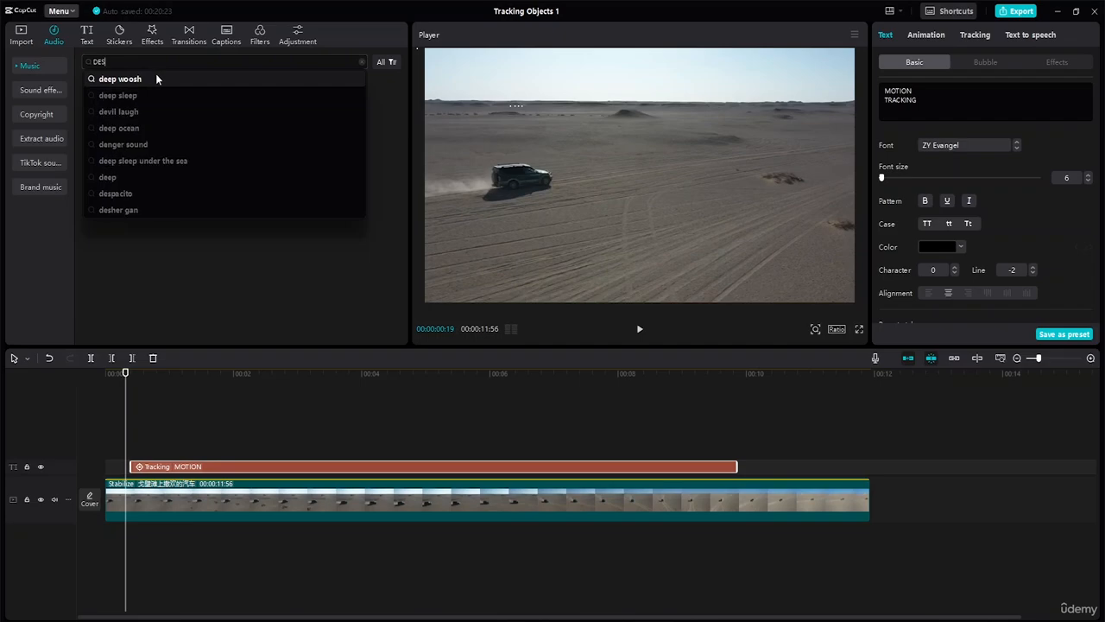
key("BackSpace")
key("BackSpace")
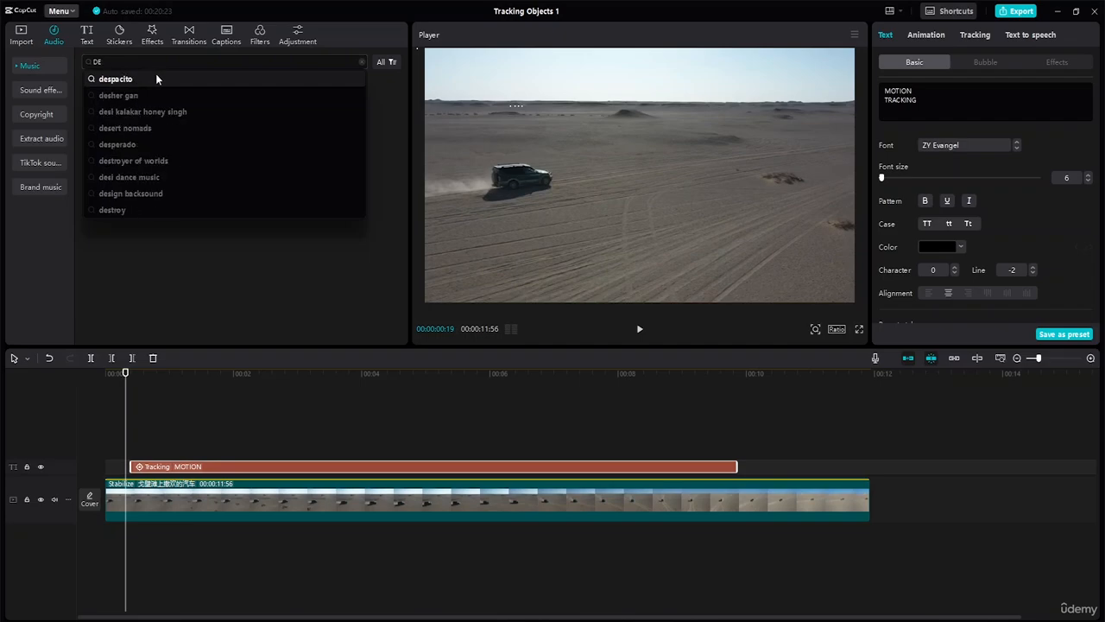
type("esert")
key("Return")
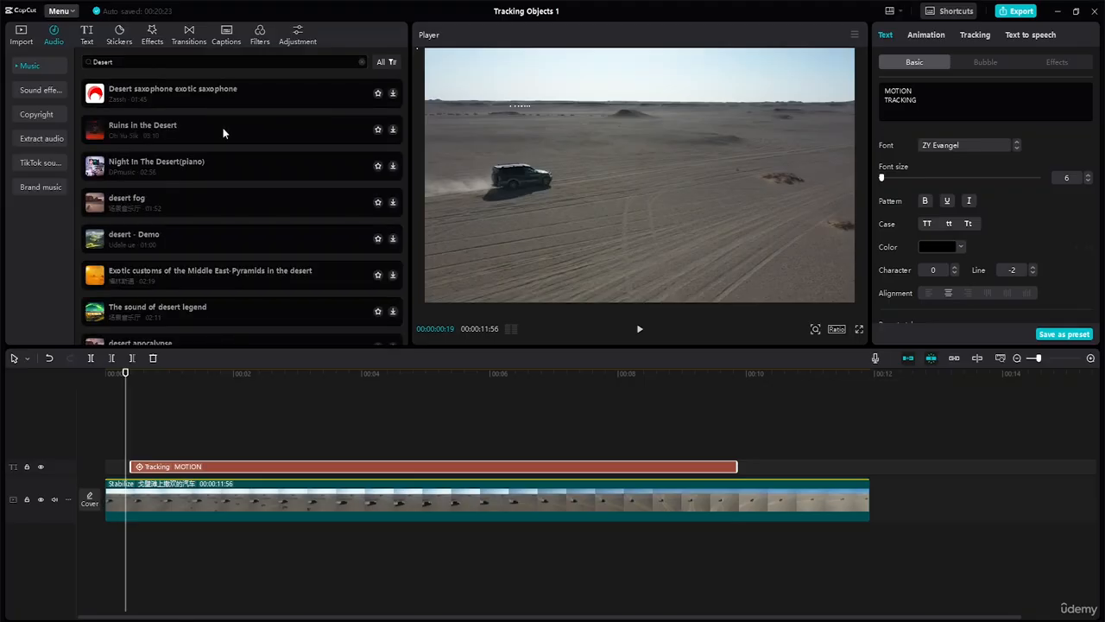
Preview the tracks Ruins in the Desert, Desert saxophone exotic saxophone, Night In The Desert(piano) and desert fog
left_click(150, 125)
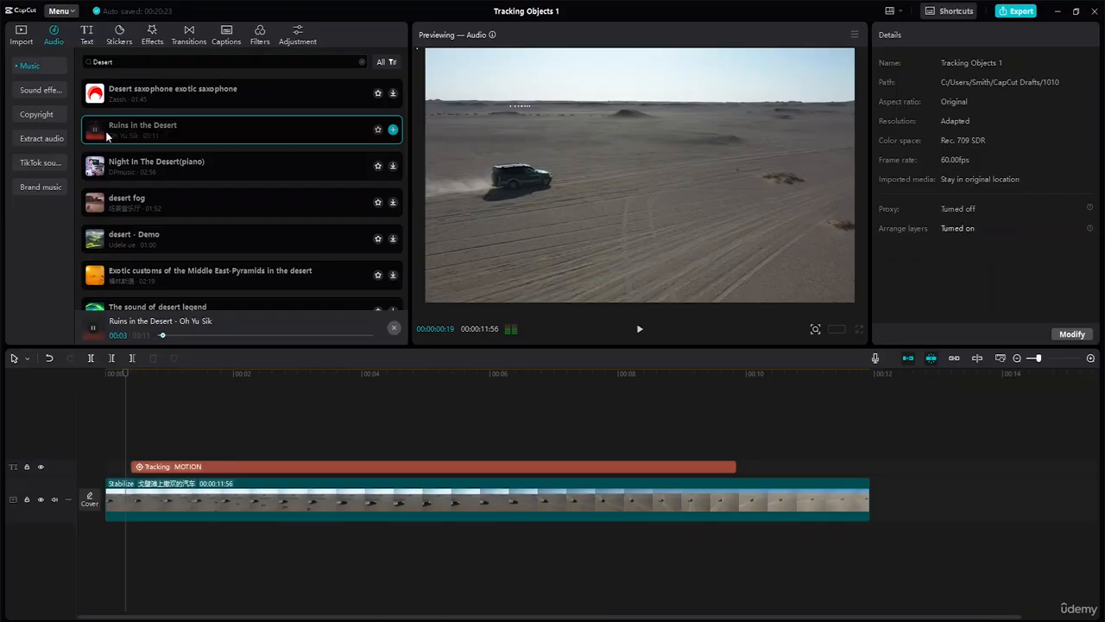
left_click(142, 97)
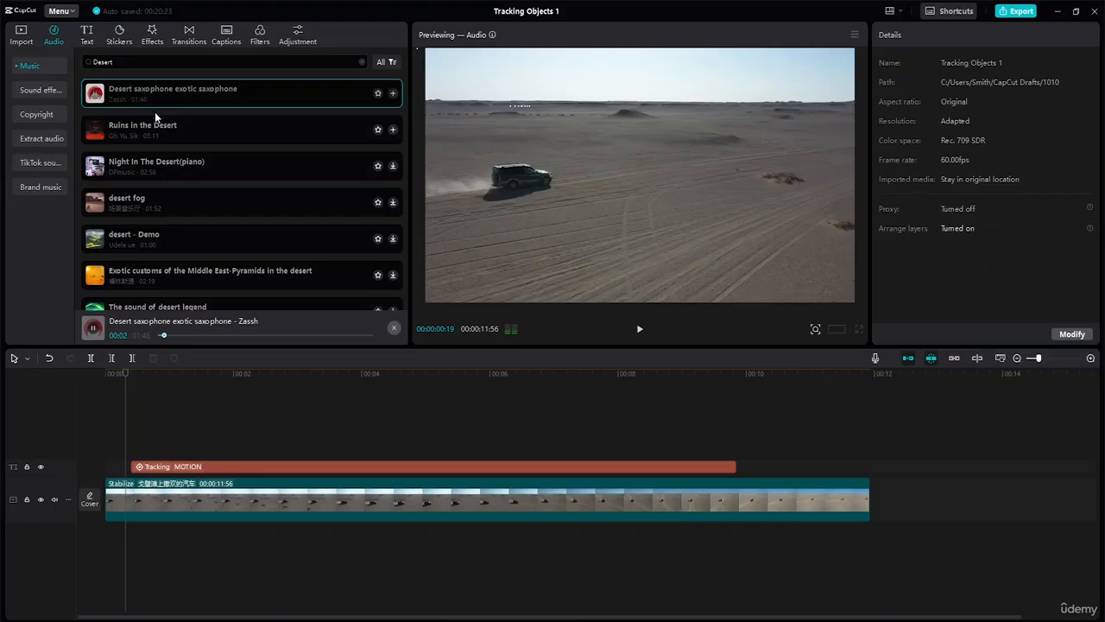
left_click(148, 169)
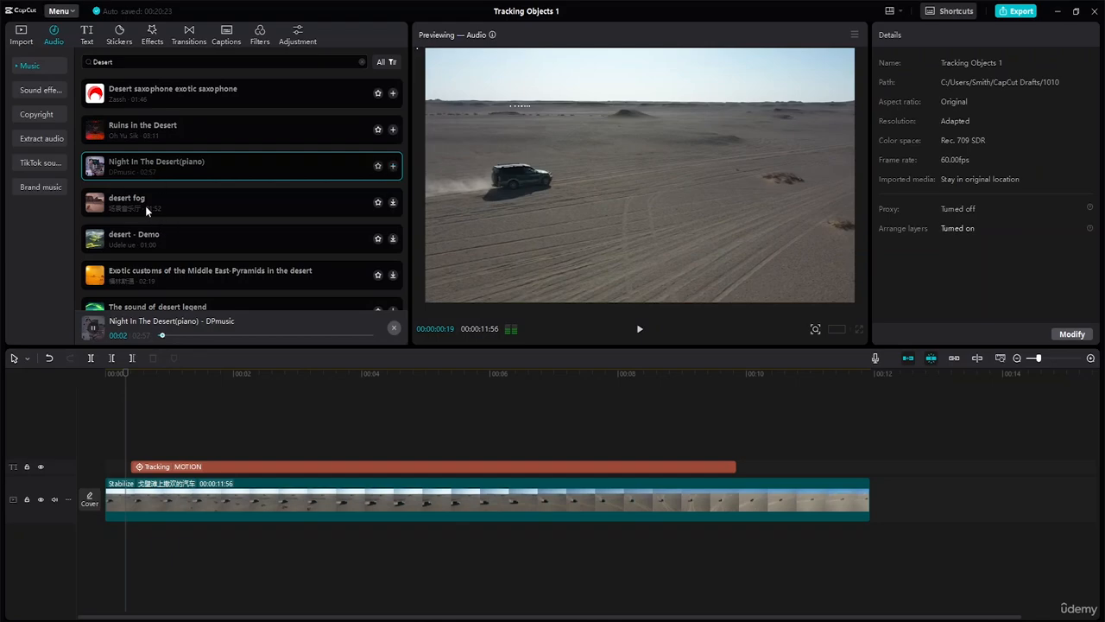
left_click(146, 196)
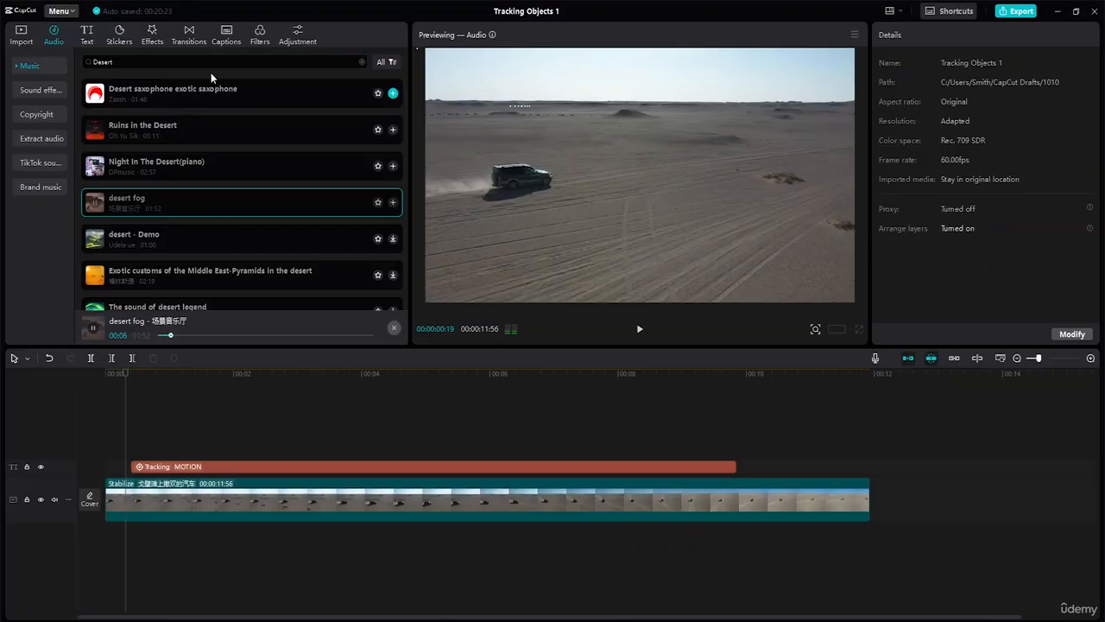
Add the Desert saxophone exotic saxophone track below the video from the start of the timeline and select its clip
left_click(198, 91)
left_click_drag(198, 98, 103, 542)
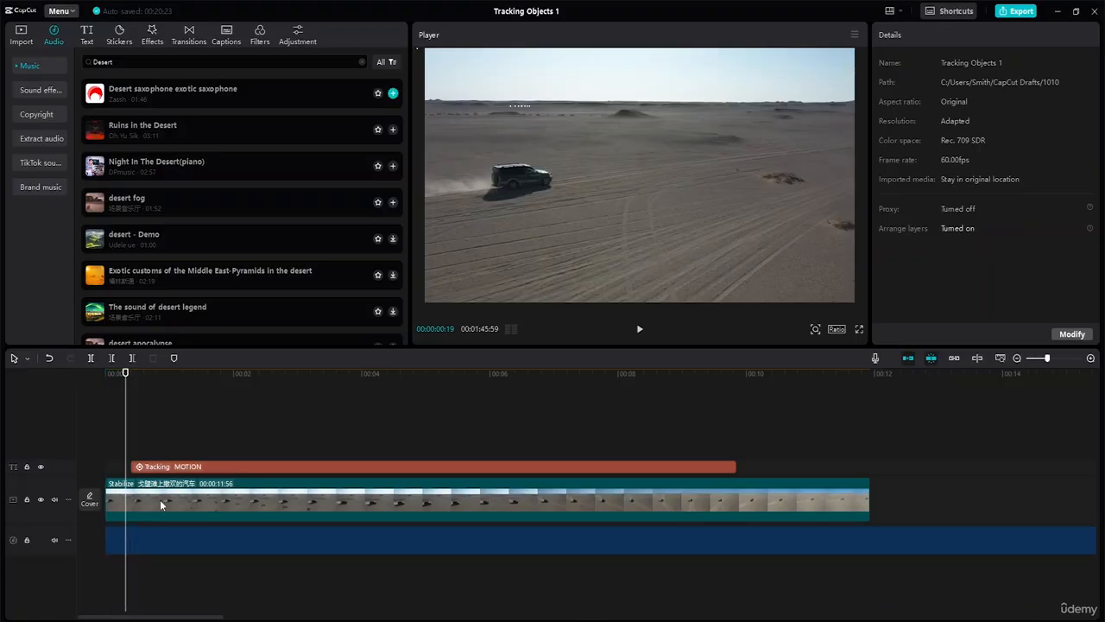
left_click(969, 540)
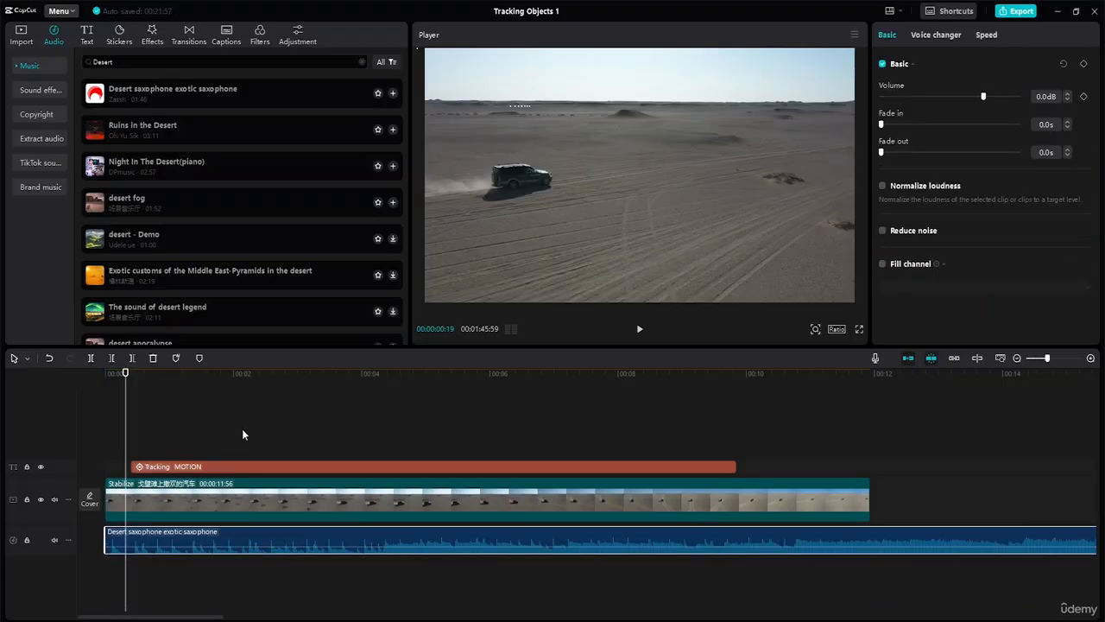
Trim the end of the Desert saxophone exotic saxophone clip to match the end of the desert car video
key("shift+z")
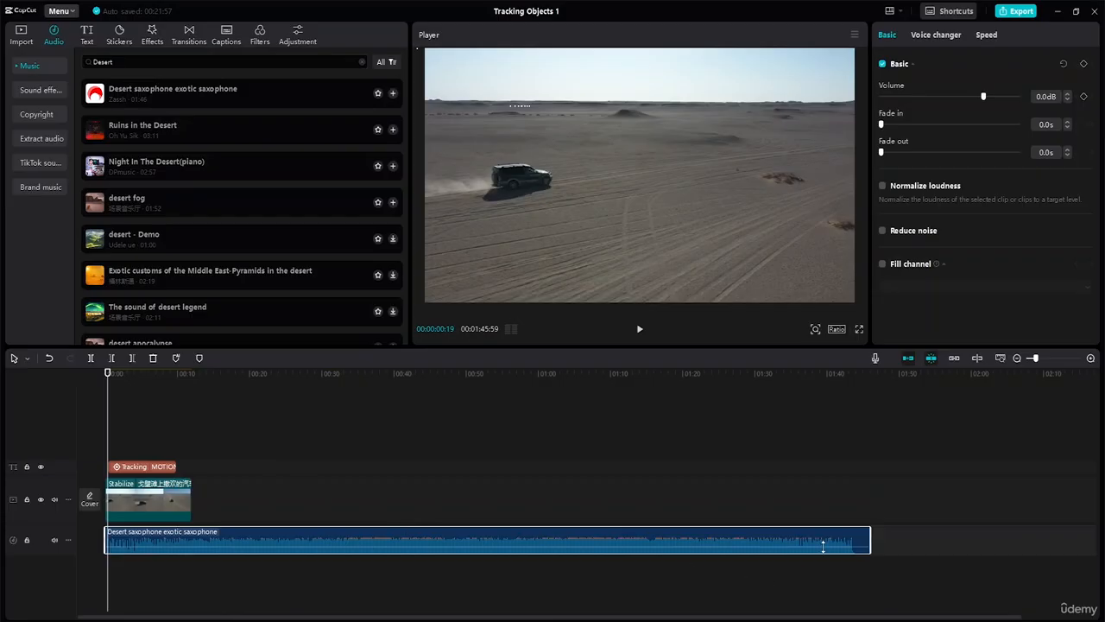
left_click_drag(869, 540, 193, 540)
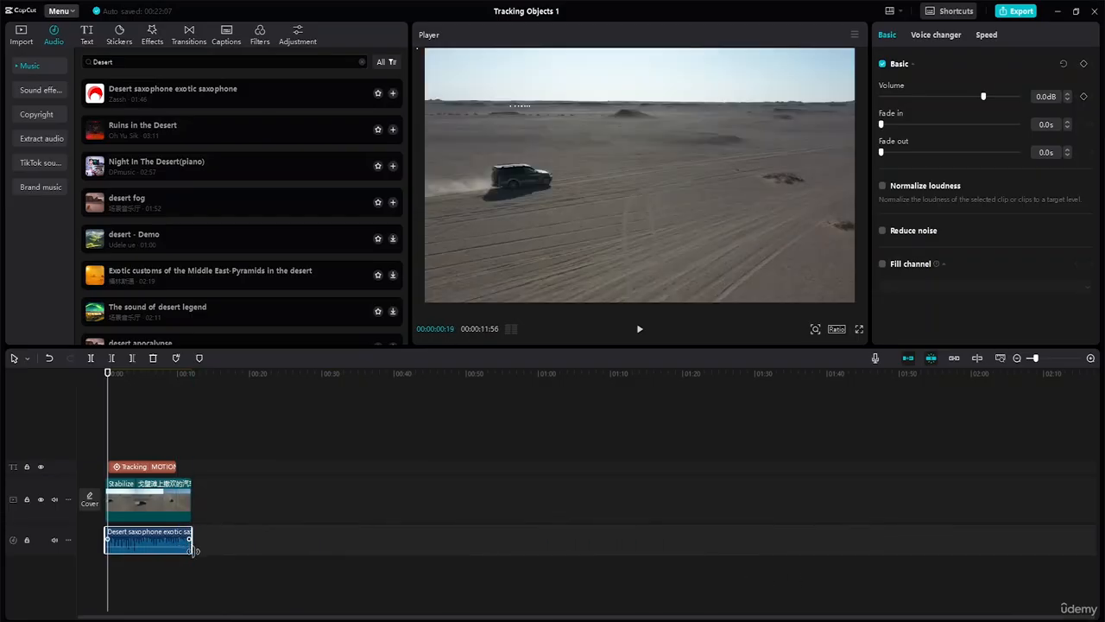
key("shift+z")
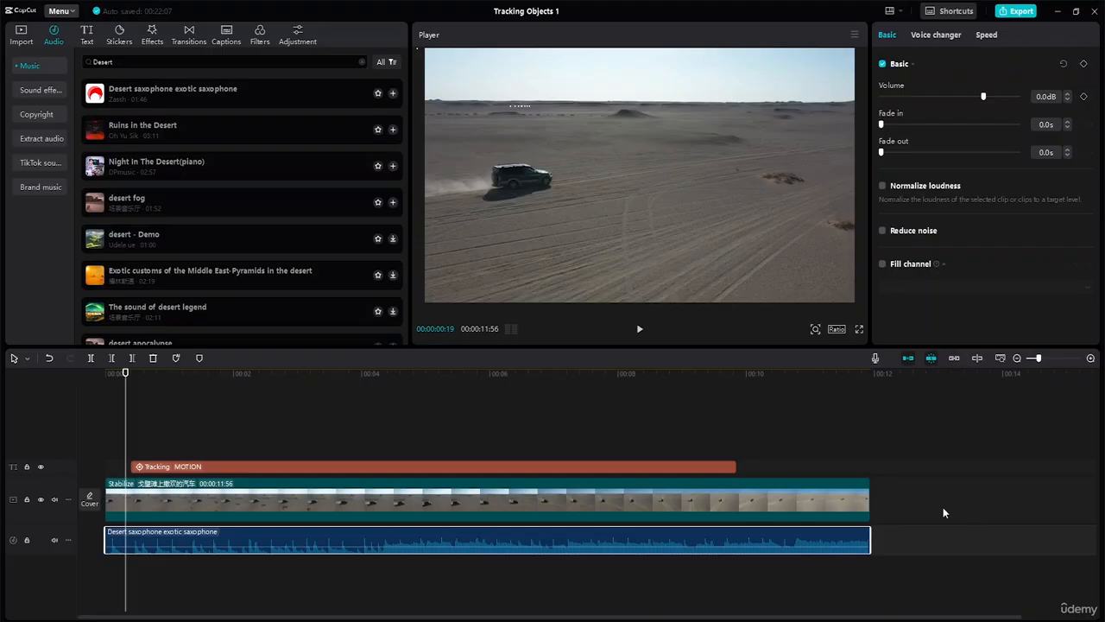
left_click(973, 505)
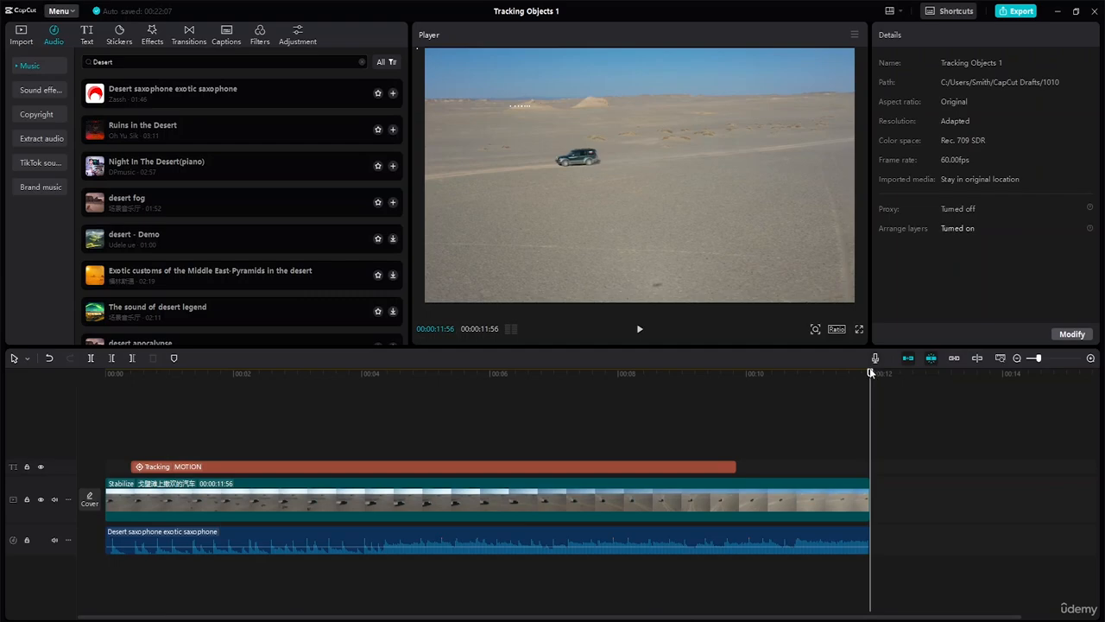
Play the project from the start to check the tracked title and music together, and stop shortly after the title appears
left_click_drag(870, 373, 10, 373)
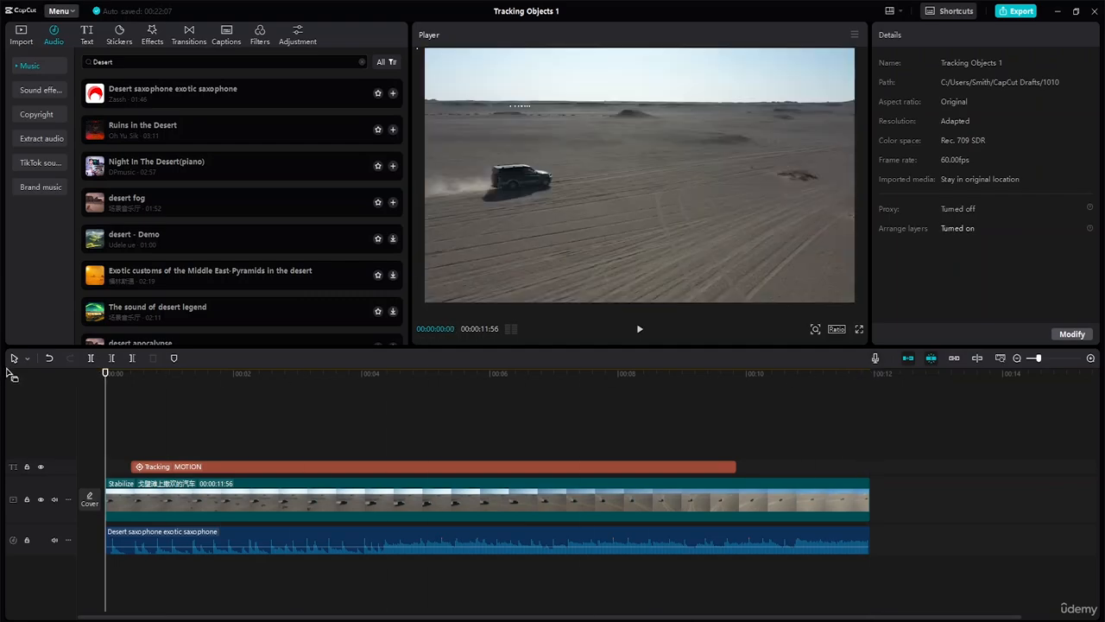
key("space")
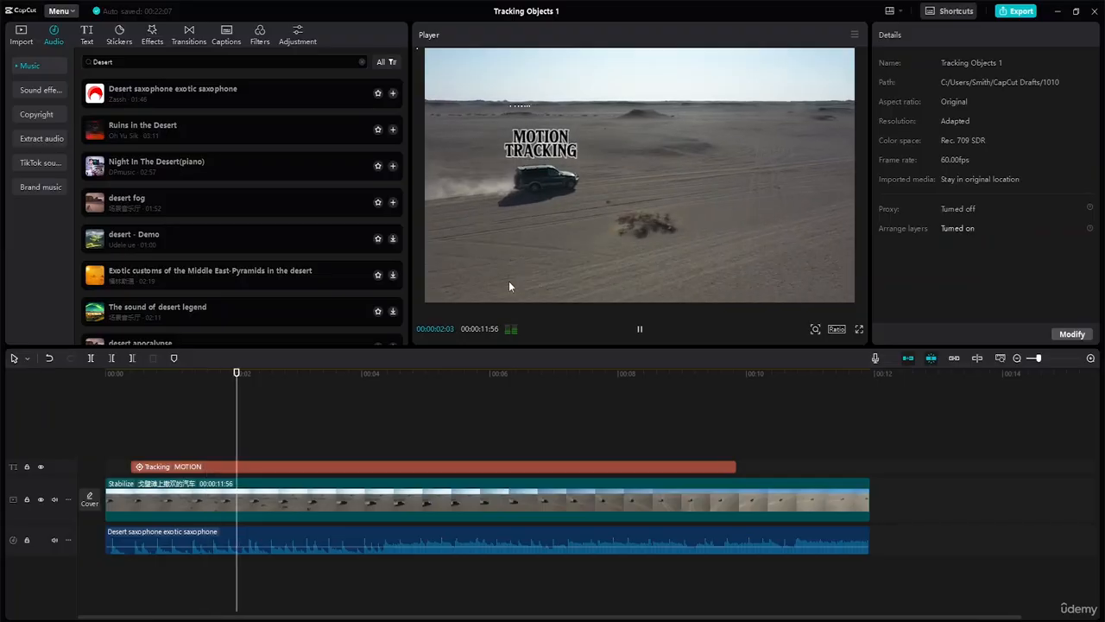
left_click(343, 469)
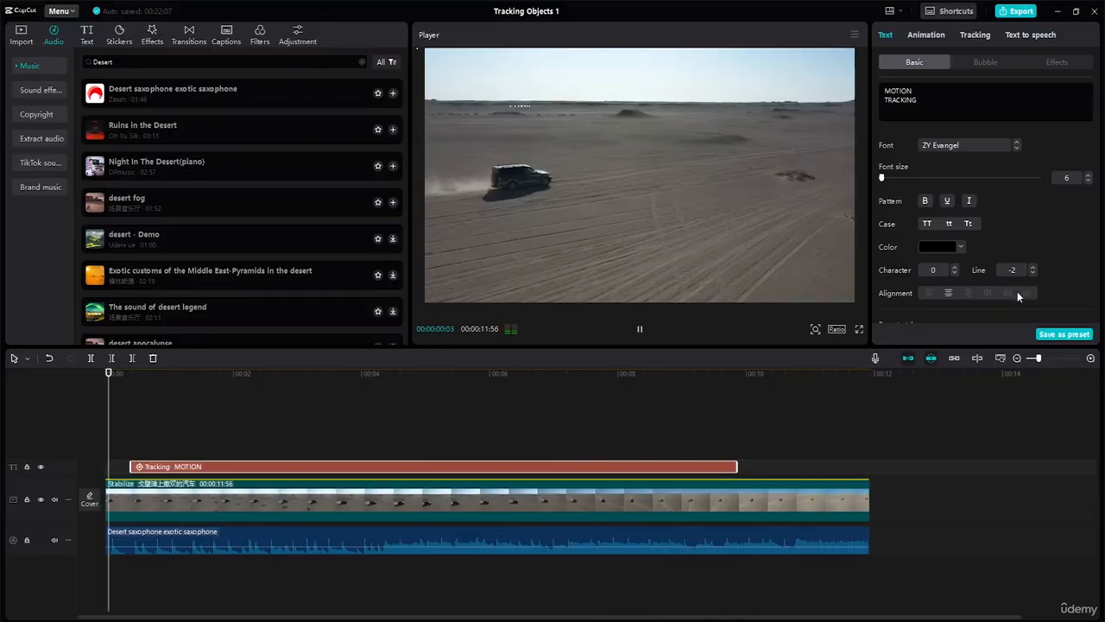
key("space")
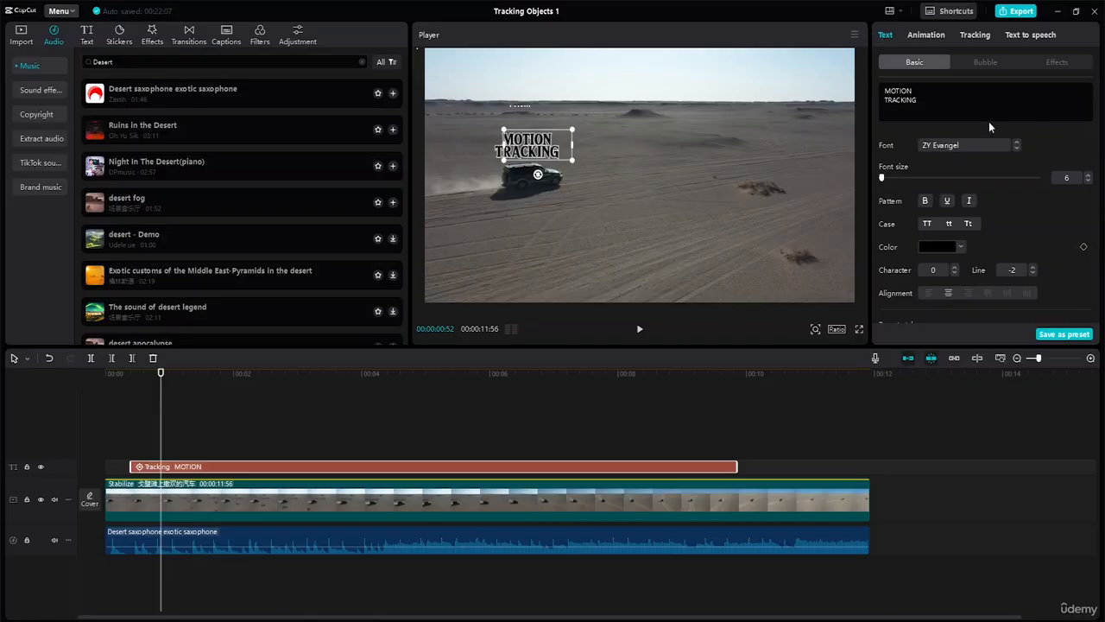
Open the export settings and set the export destination to the Desktop folder "Advance Capcut Tutorial Resource File"
left_click(1018, 14)
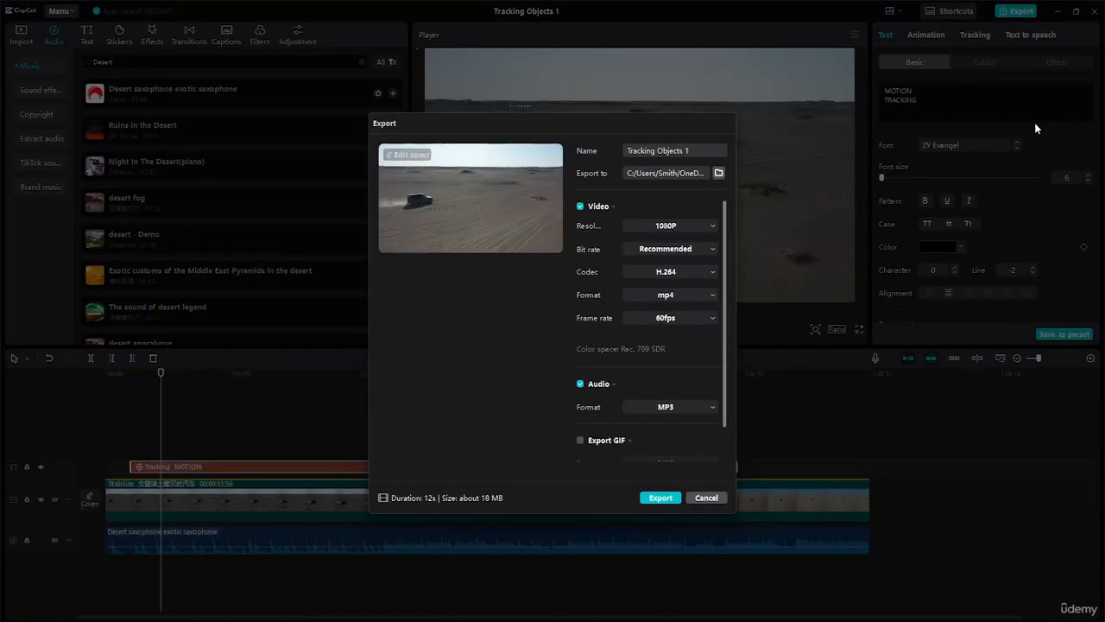
left_click(718, 175)
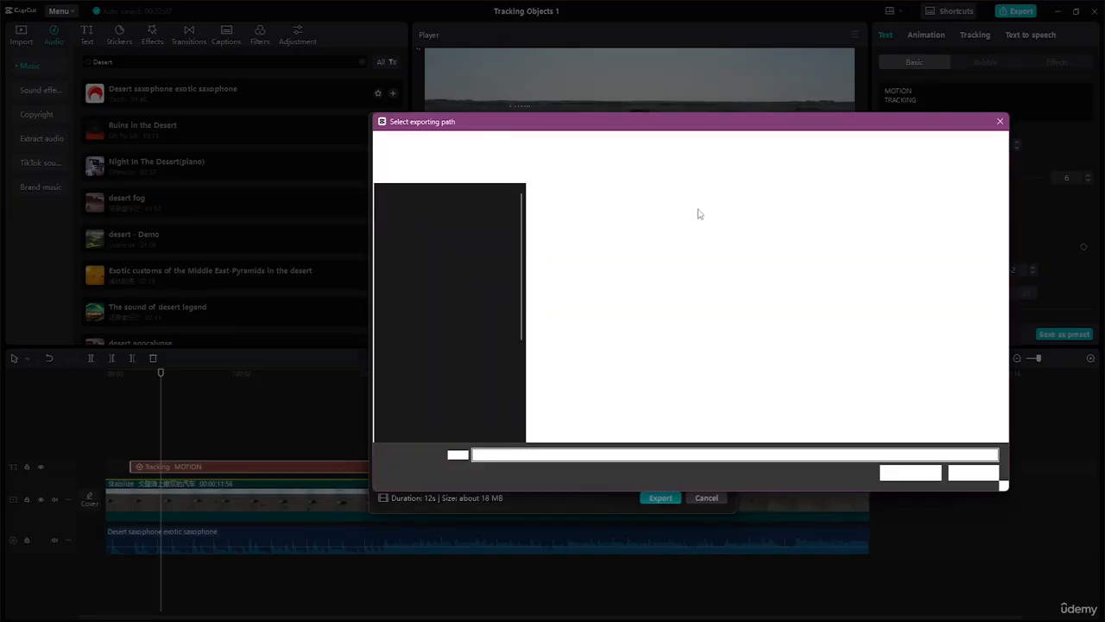
left_click(423, 249)
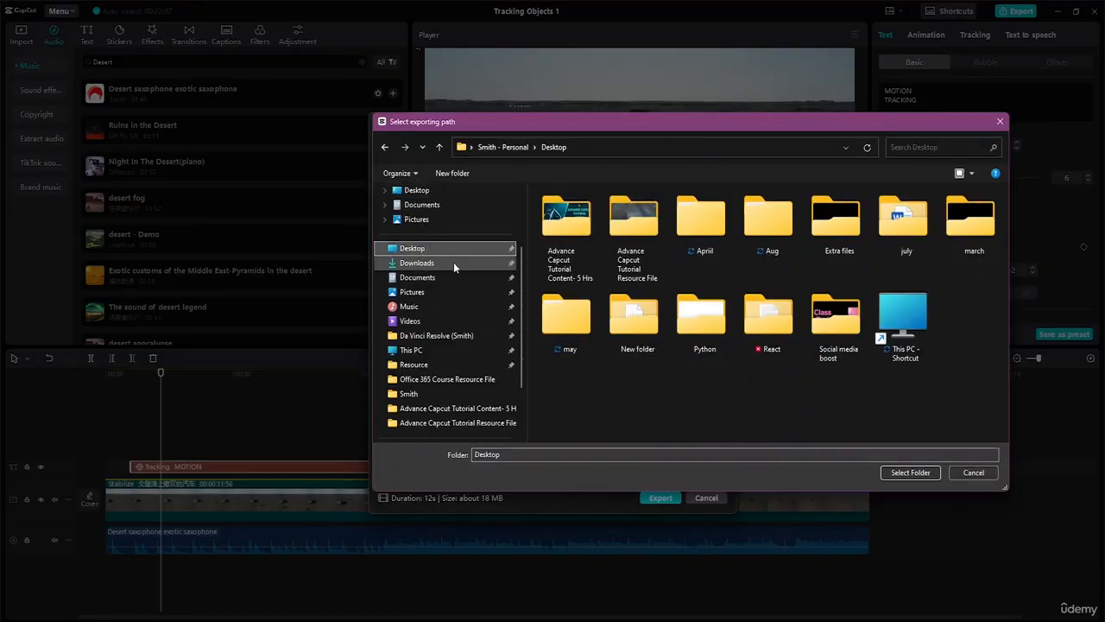
double_click(633, 226)
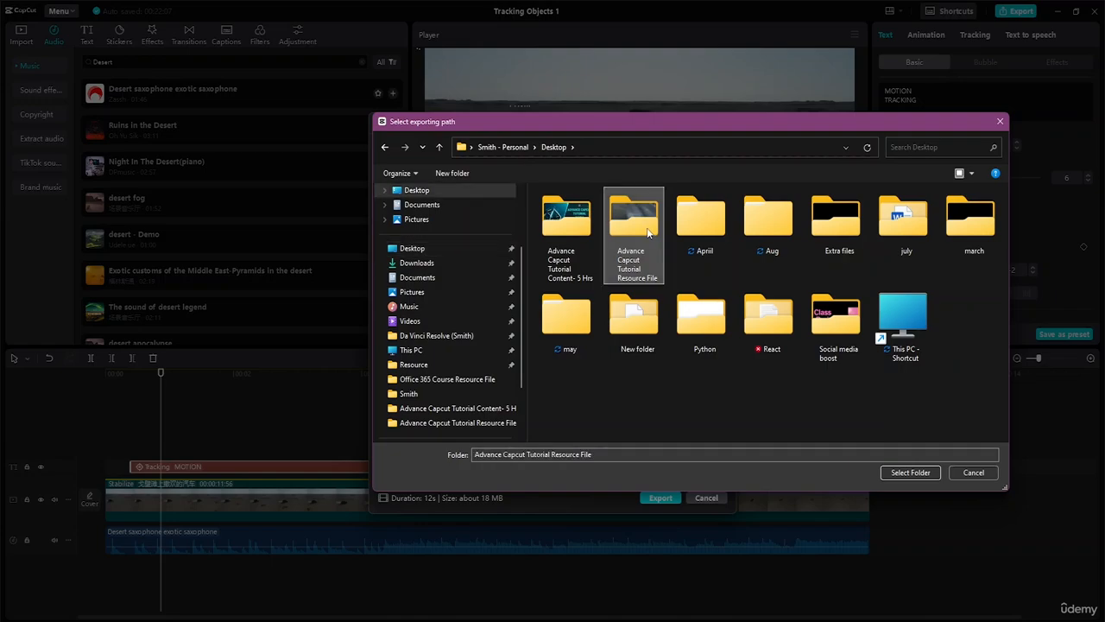
left_click(911, 472)
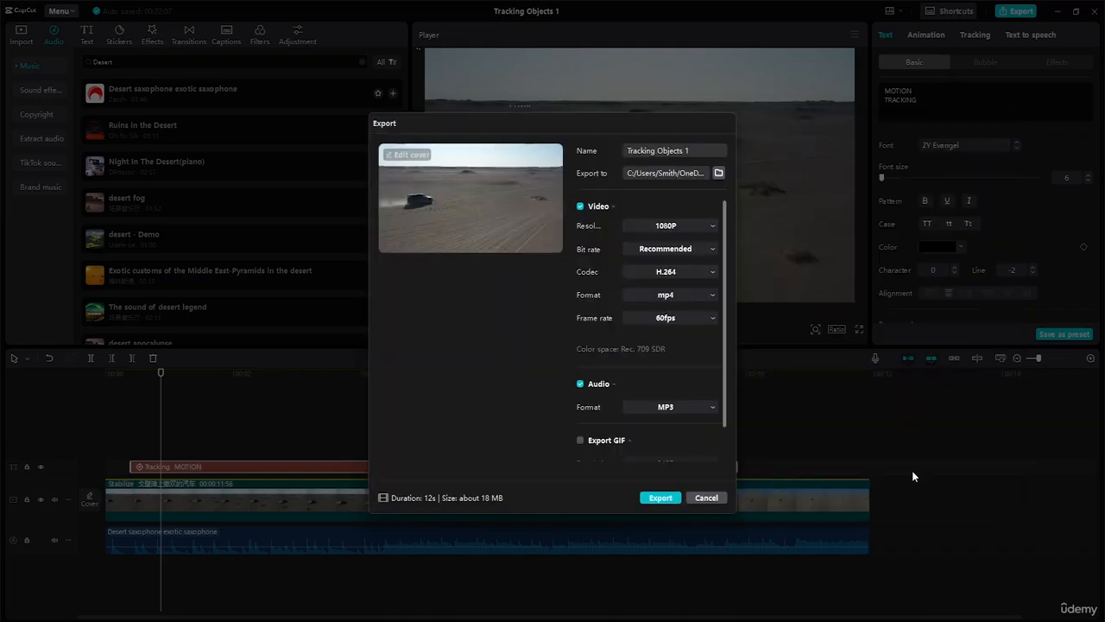
Export the video as a 1080P, 60fps mp4 and dismiss the sharing and feedback dialogs
left_click(671, 499)
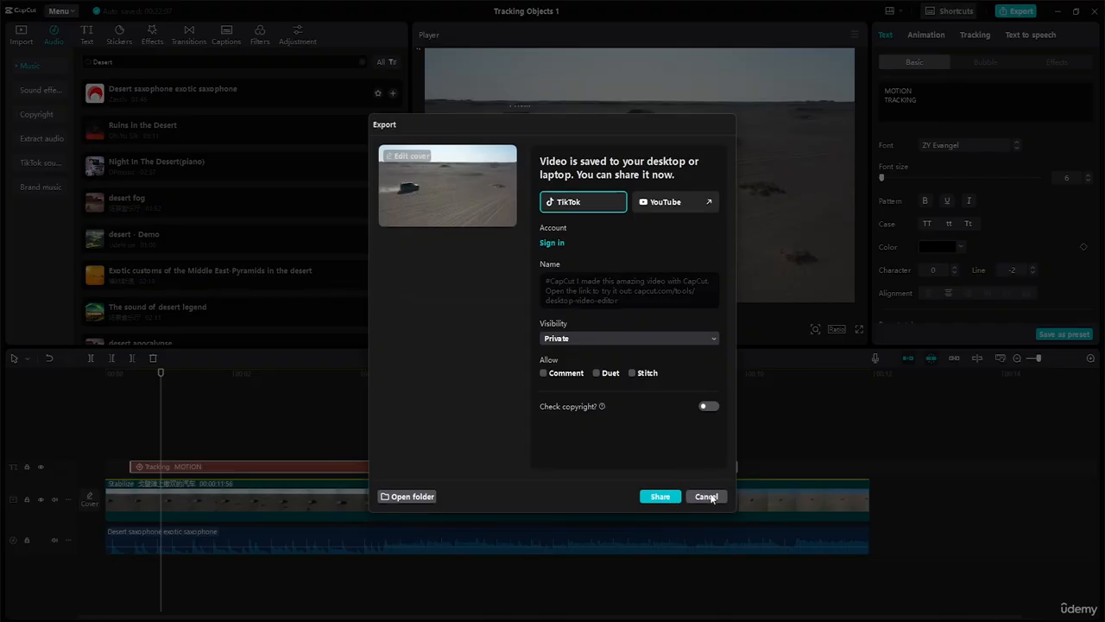
left_click(706, 497)
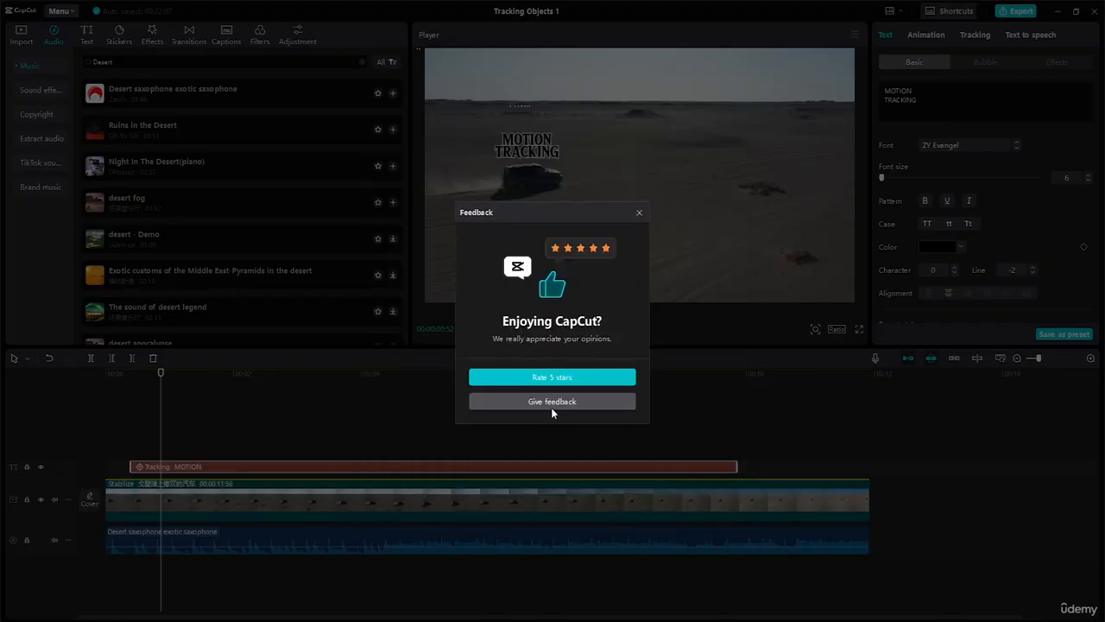
left_click(639, 213)
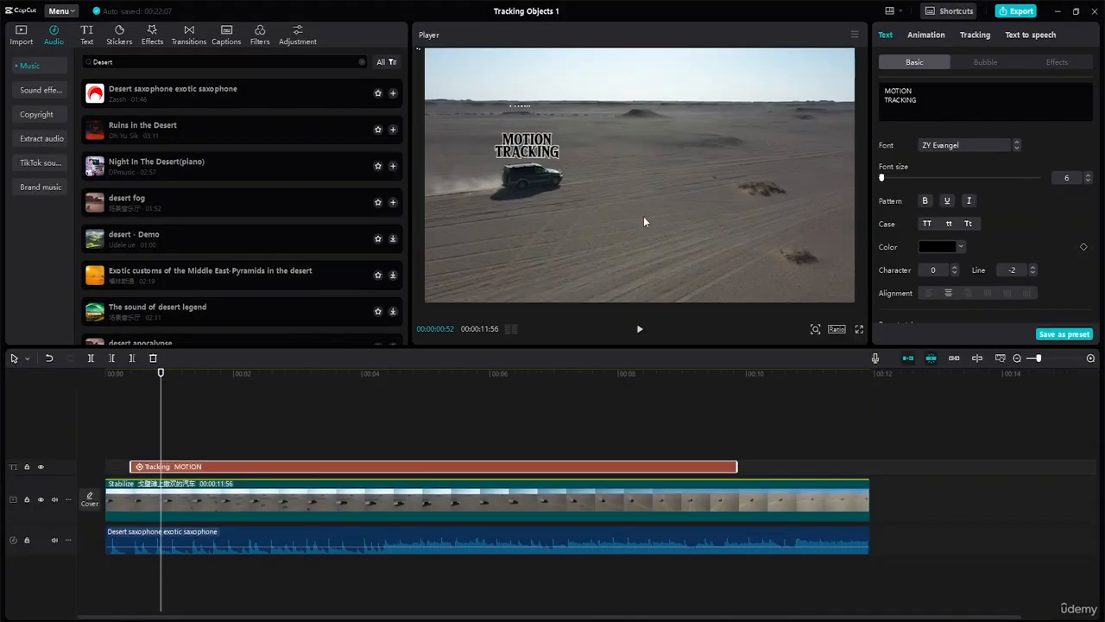
Create a new project and confirm leaving the current one
left_click(62, 13)
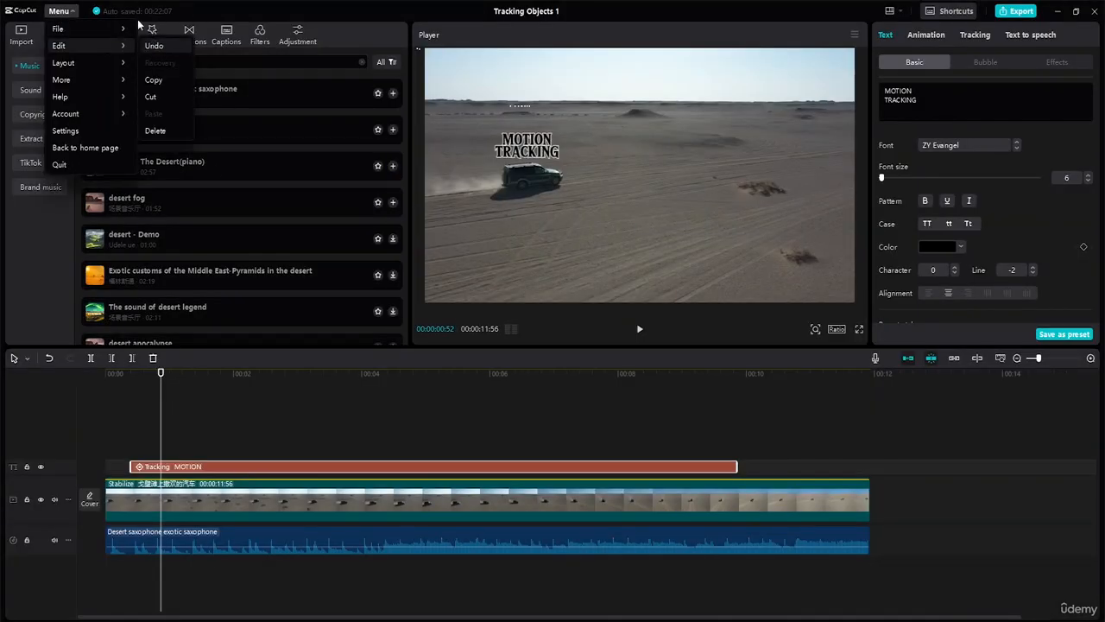
mouse_move(105, 29)
left_click(159, 32)
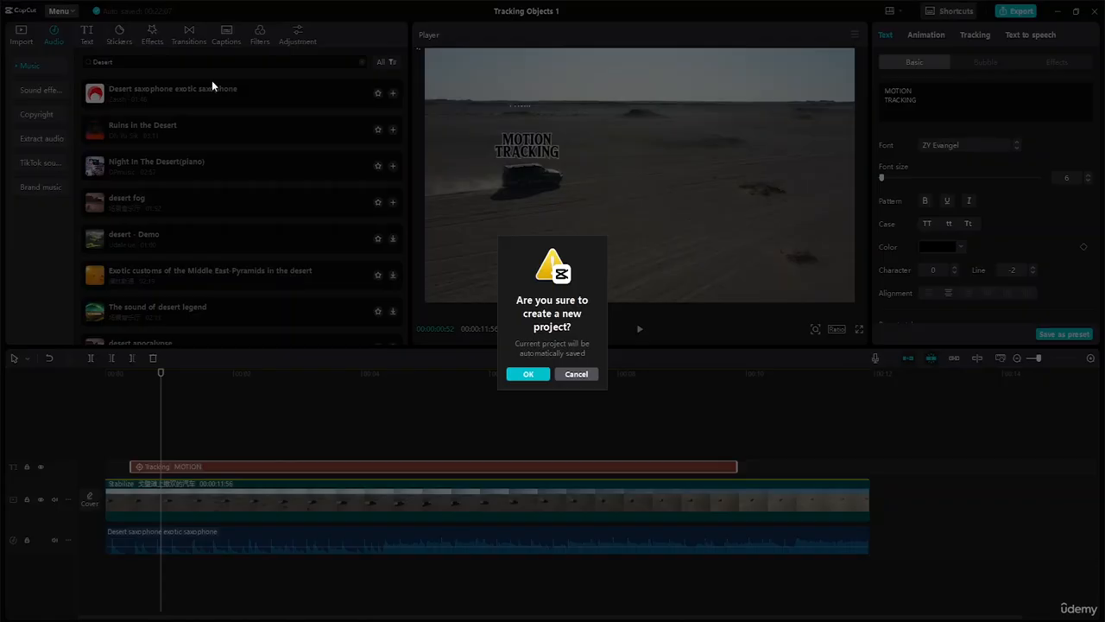
left_click(535, 375)
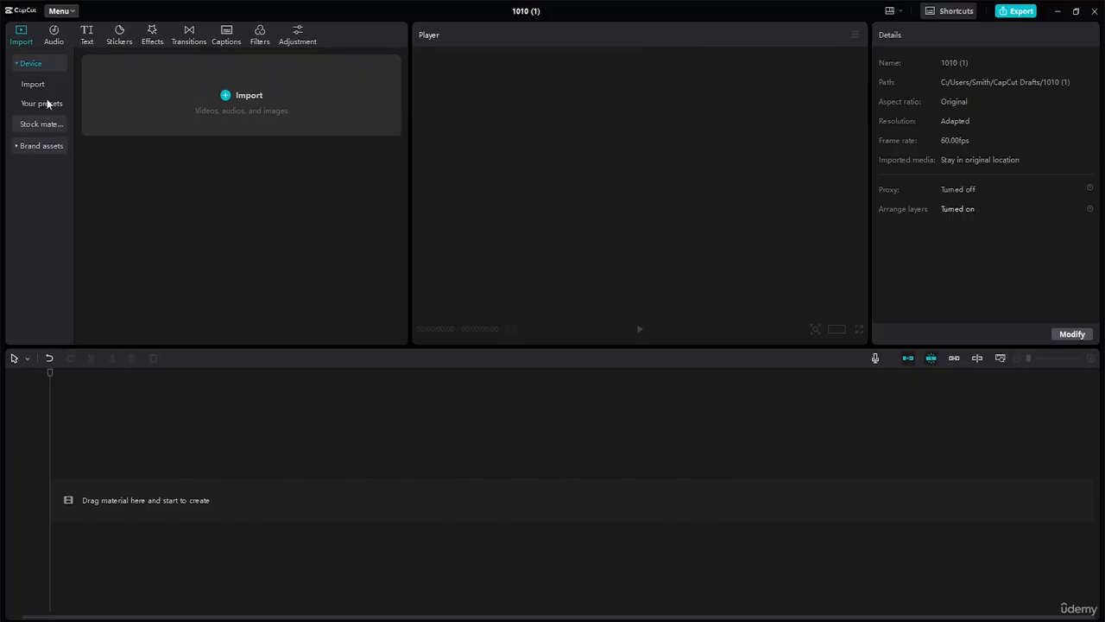
Preview the night road traffic clip from the stock favorites, add it at the start of the timeline and select it
left_click(43, 123)
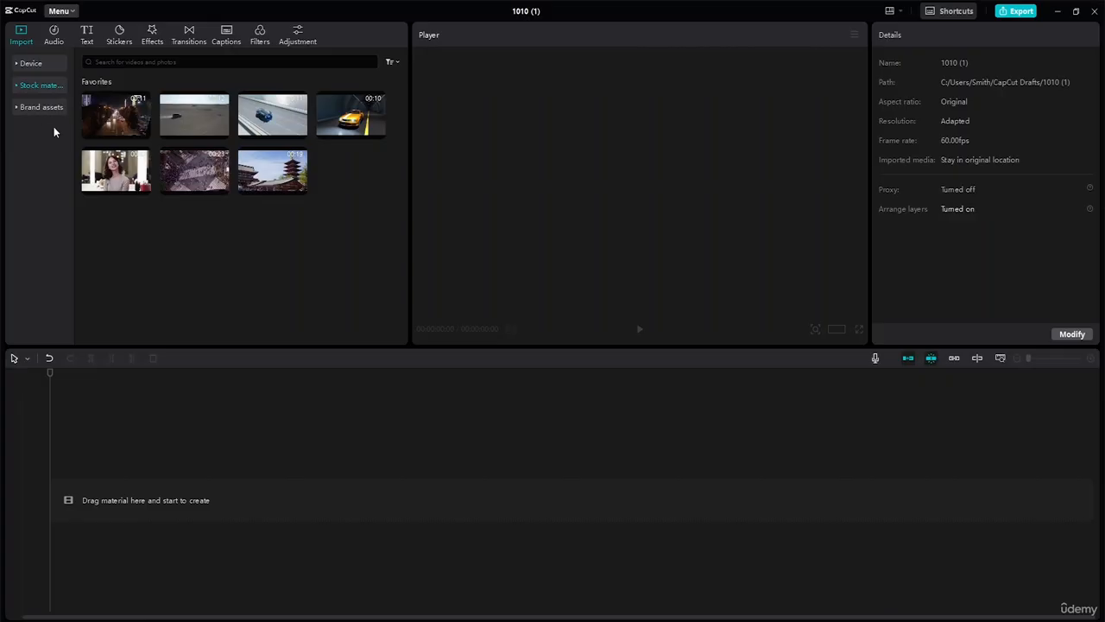
left_click(116, 130)
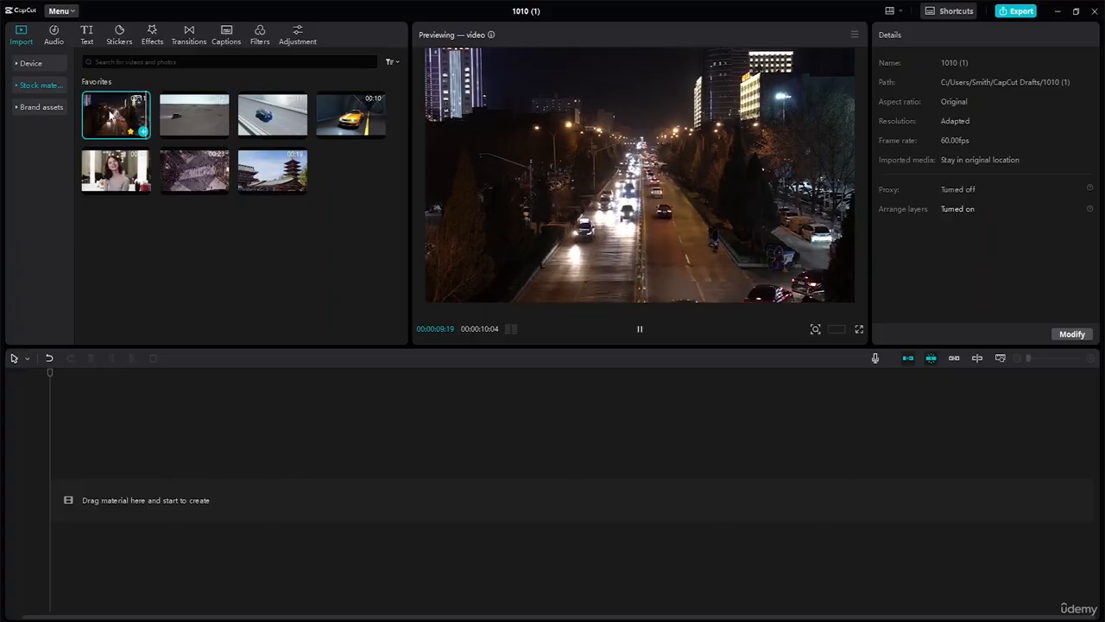
left_click_drag(119, 117, 112, 499)
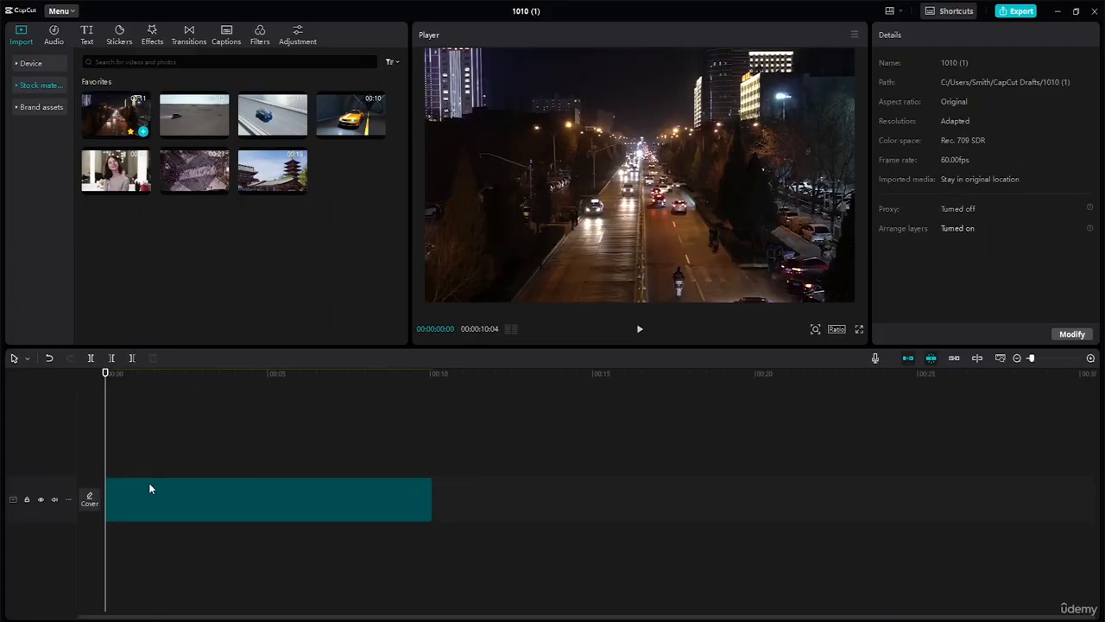
left_click(304, 481)
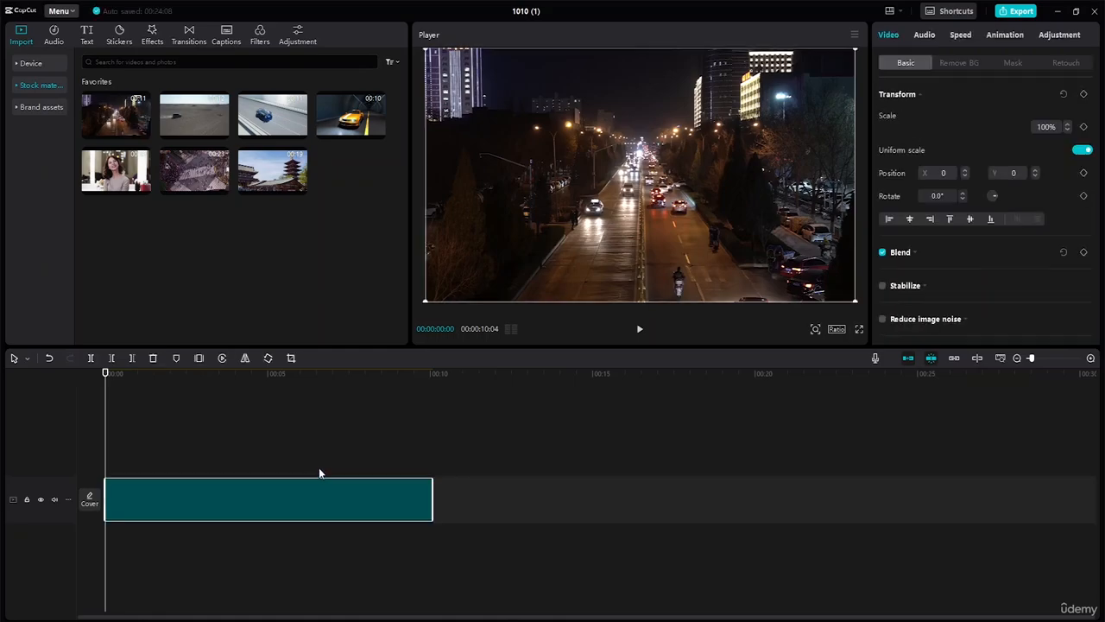
scroll(319, 468, "up", 2)
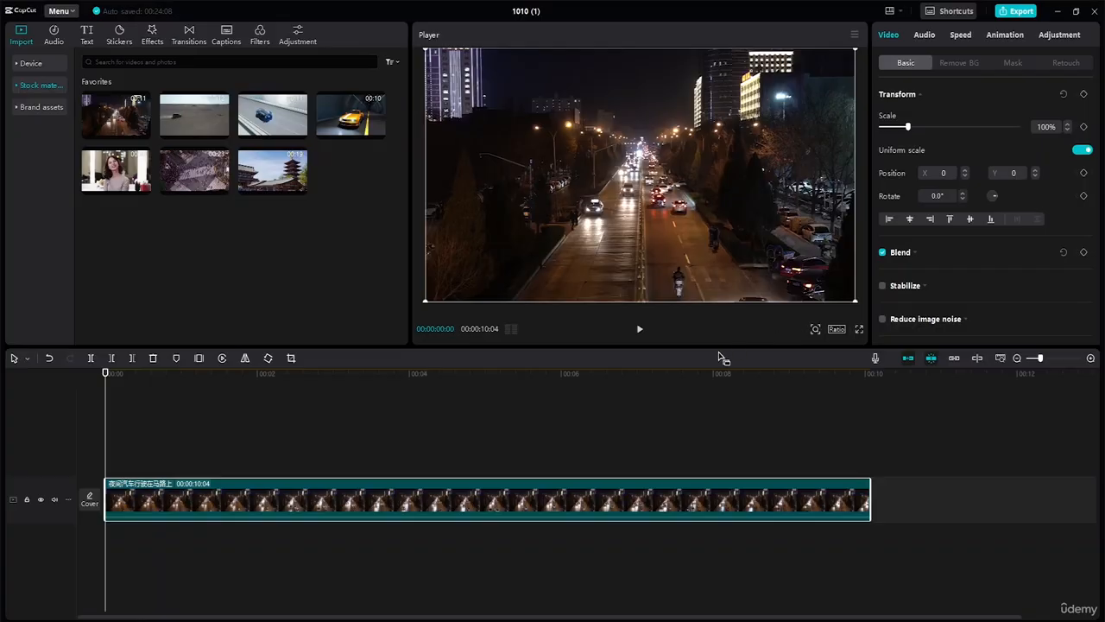
Play the night traffic clip through to examine the moving cars, and return the playhead to the start
left_click(641, 329)
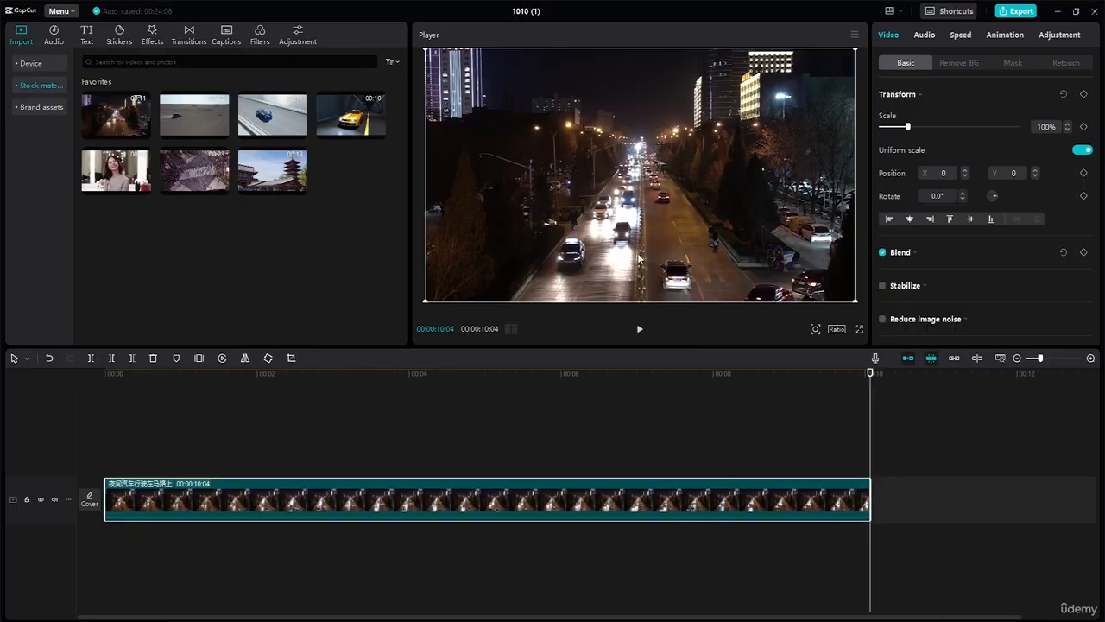
left_click_drag(870, 373, 1, 387)
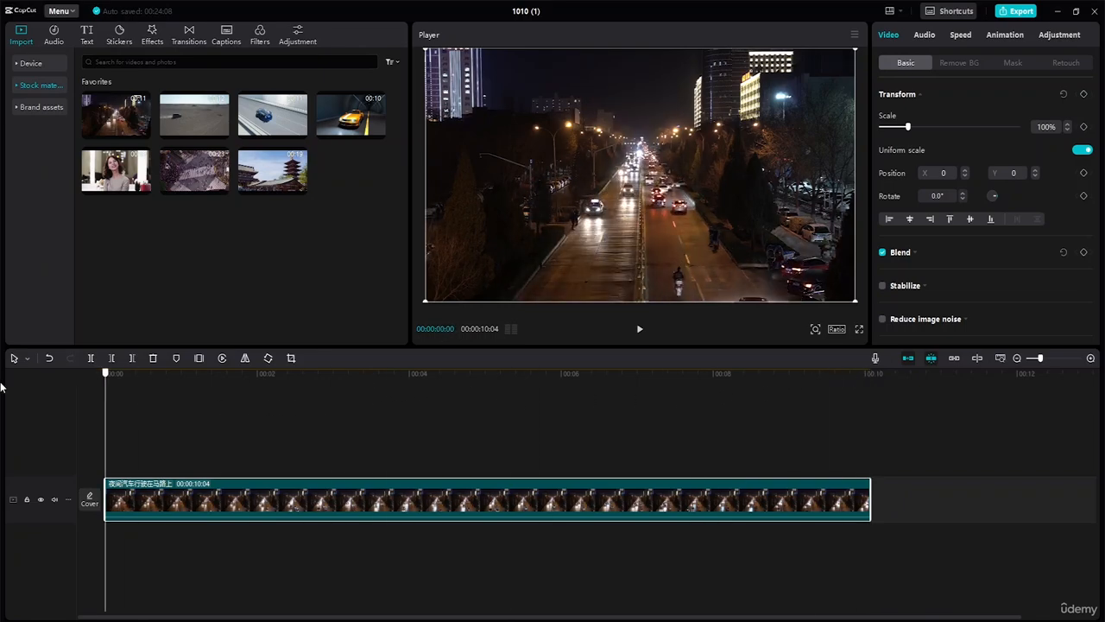
left_click(639, 329)
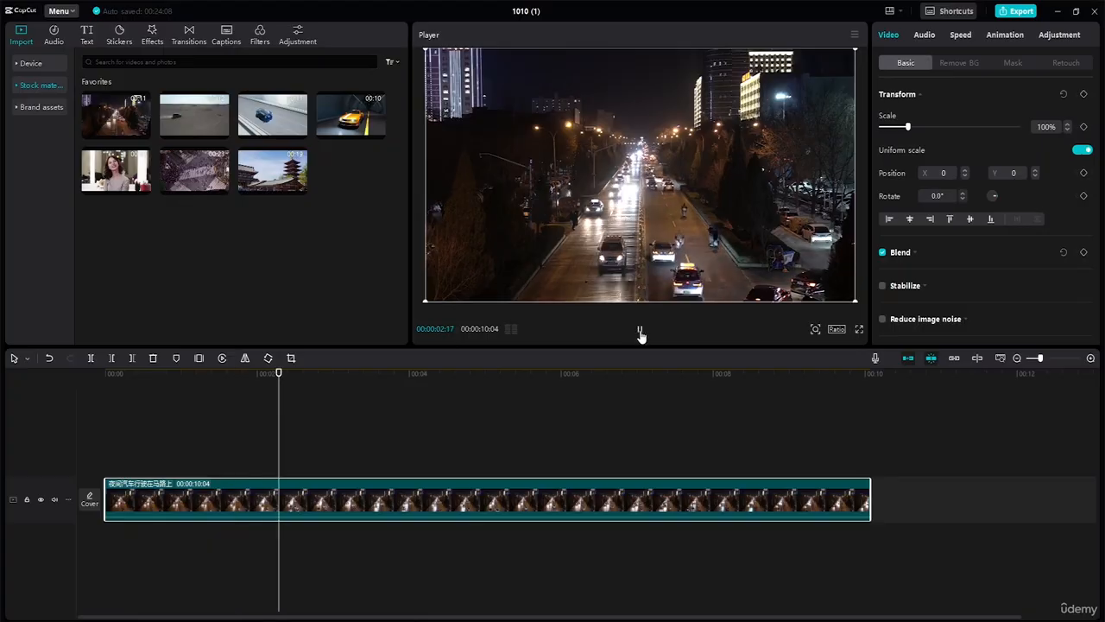
key("space")
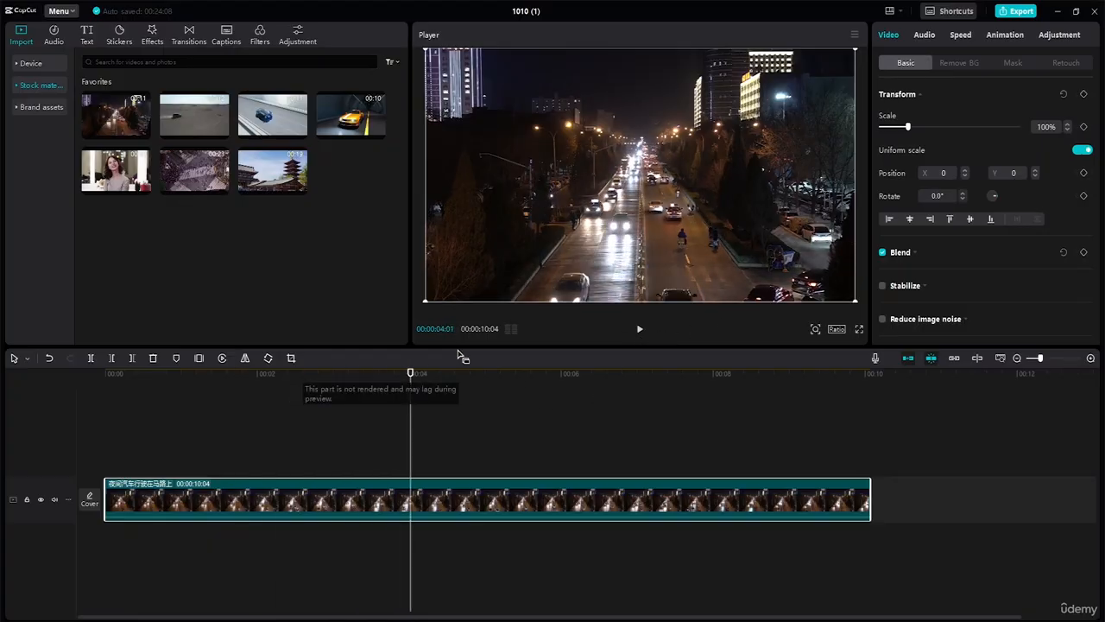
left_click_drag(411, 377, 2, 365)
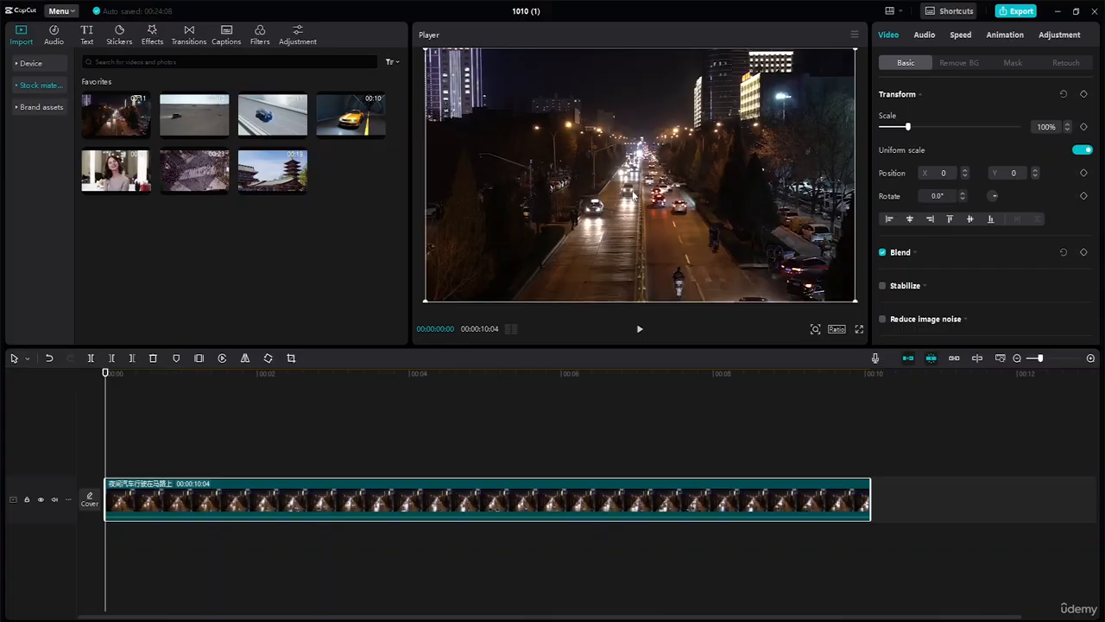
Search the sticker library for "arrow"
left_click(120, 35)
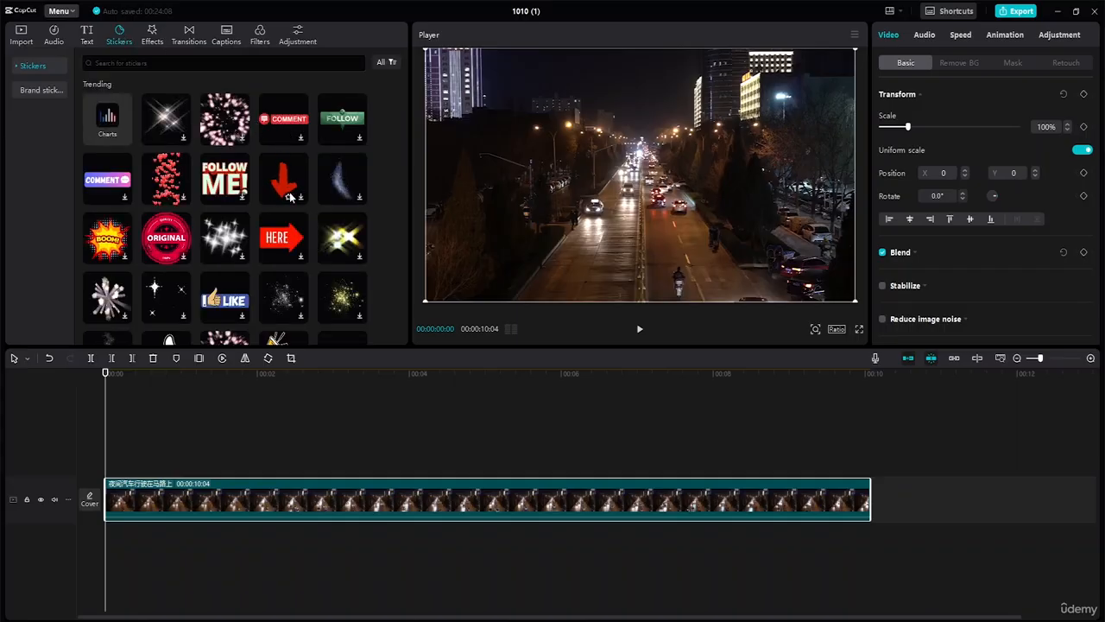
left_click(215, 65)
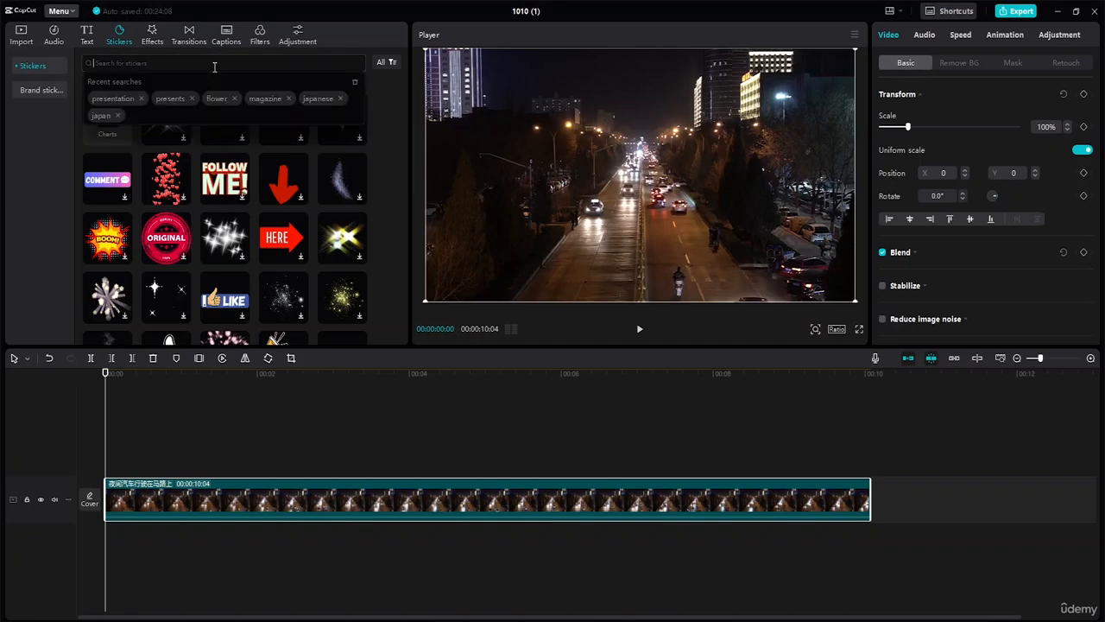
type("arr")
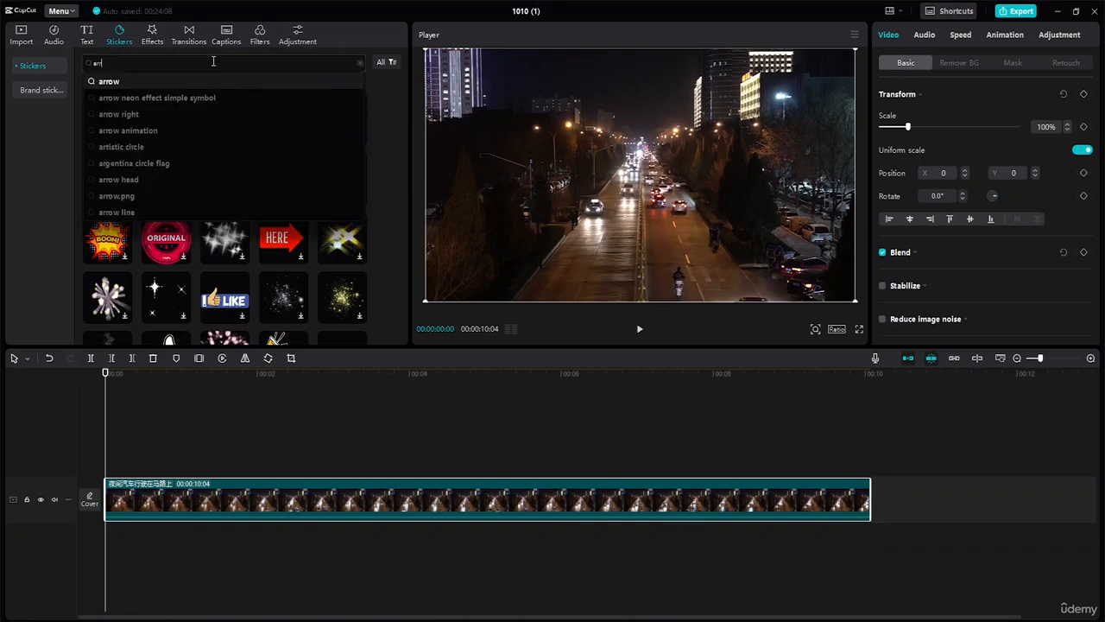
left_click(200, 81)
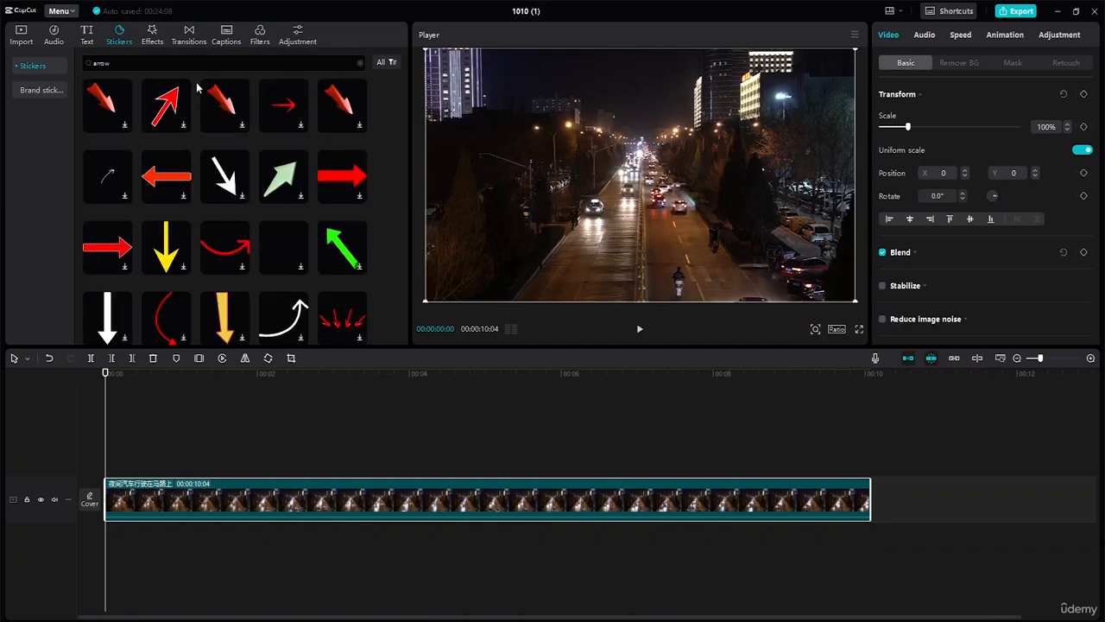
Preview the solid white upward arrow sticker and add it above the traffic clip, near the start of the timeline
scroll(279, 193, "down", 3)
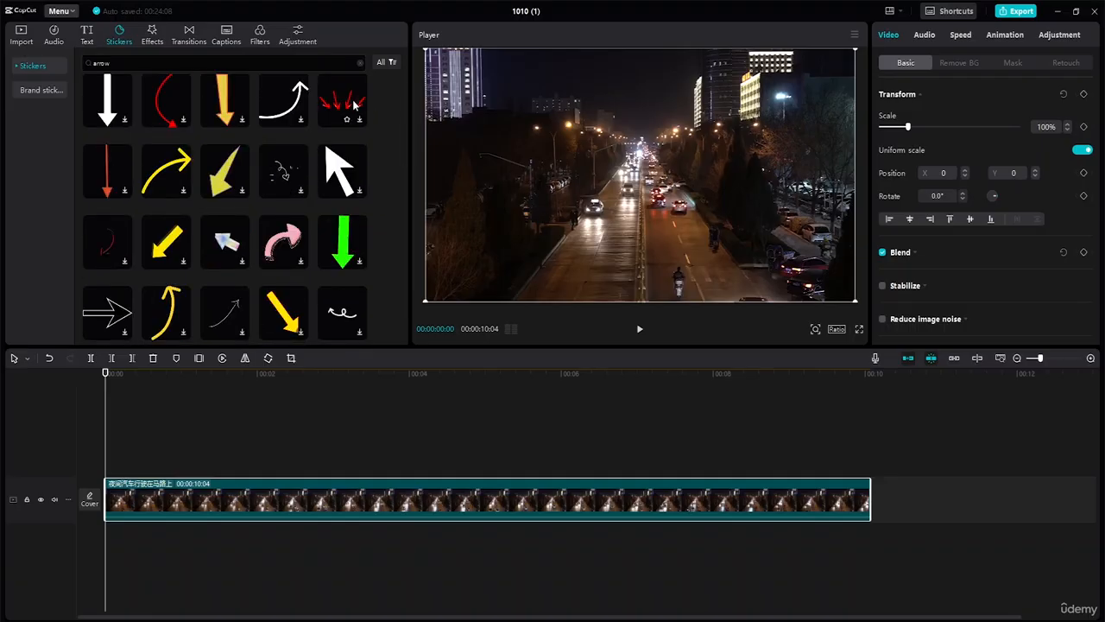
scroll(237, 211, "down", 4)
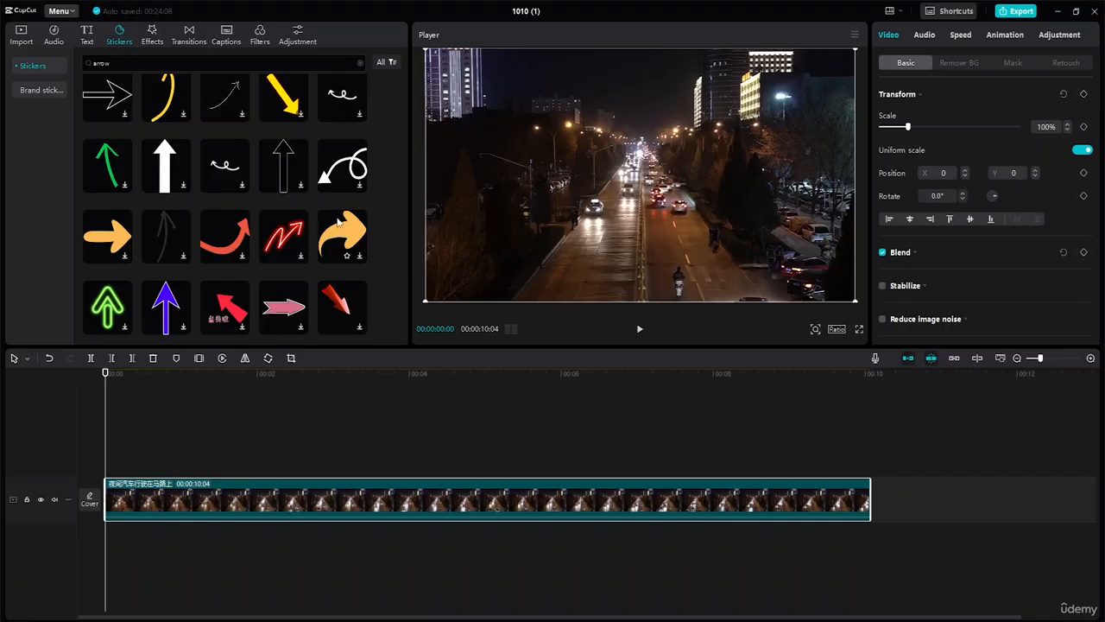
scroll(235, 214, "up", 1)
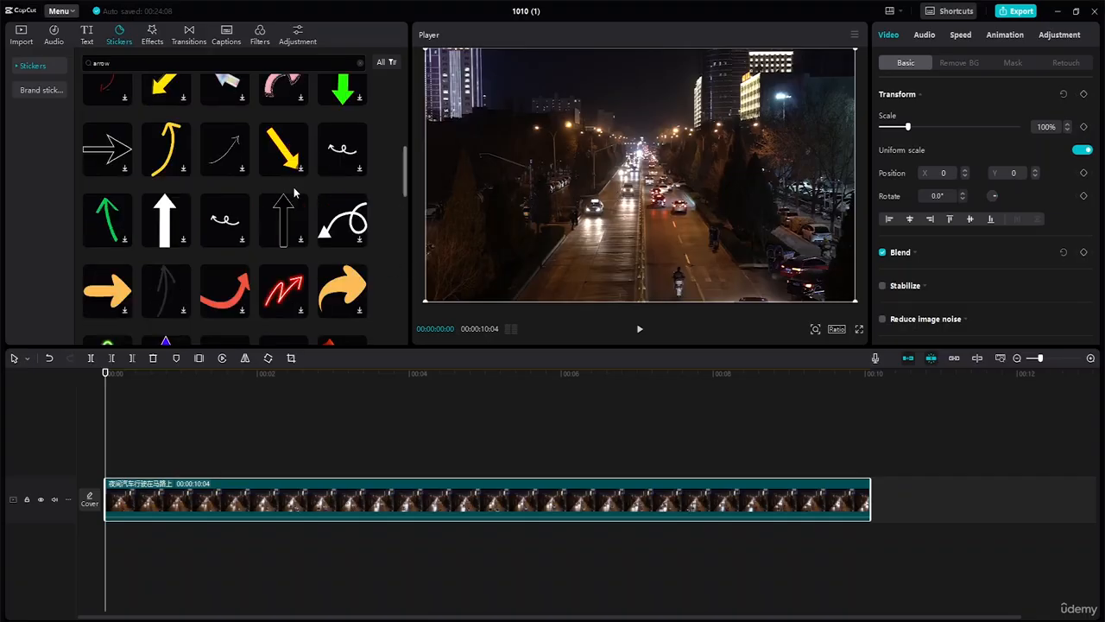
left_click(171, 222)
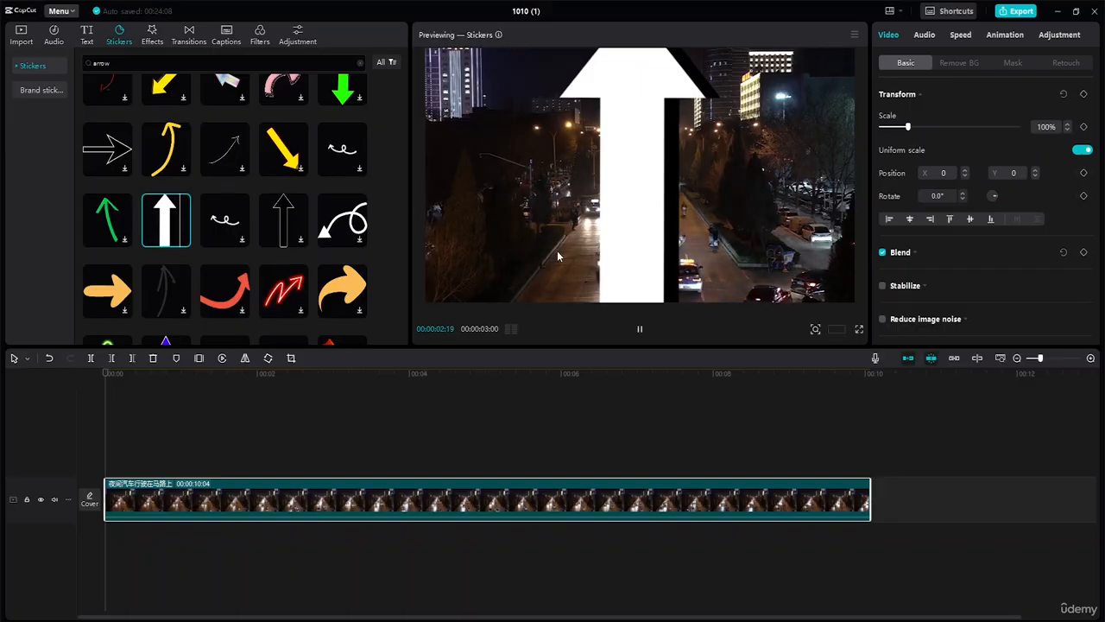
left_click_drag(166, 220, 198, 465)
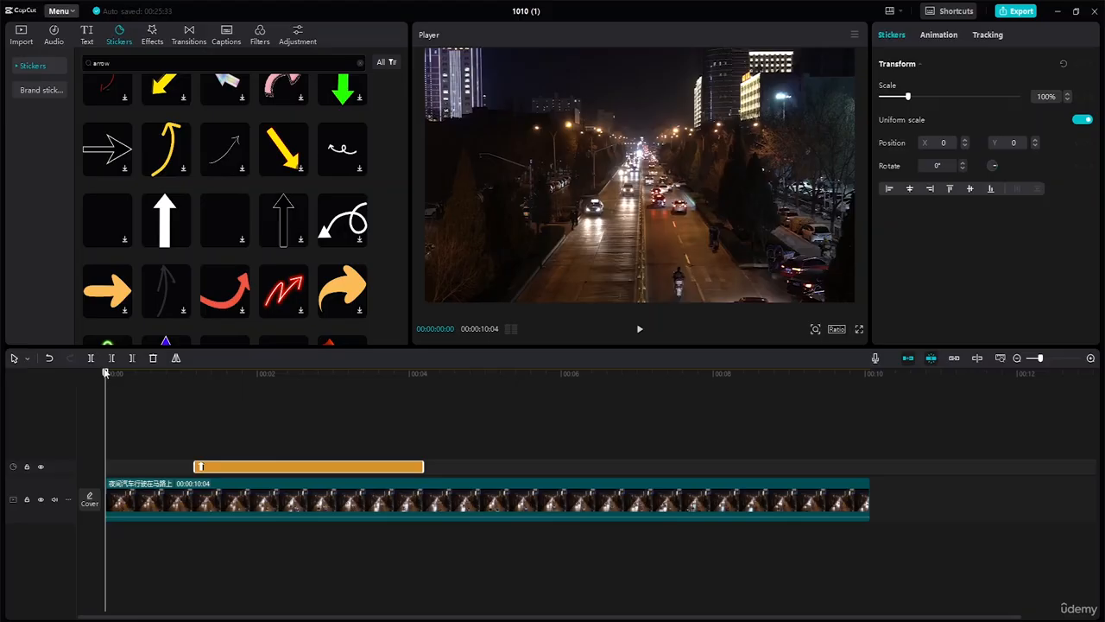
left_click_drag(261, 469, 178, 466)
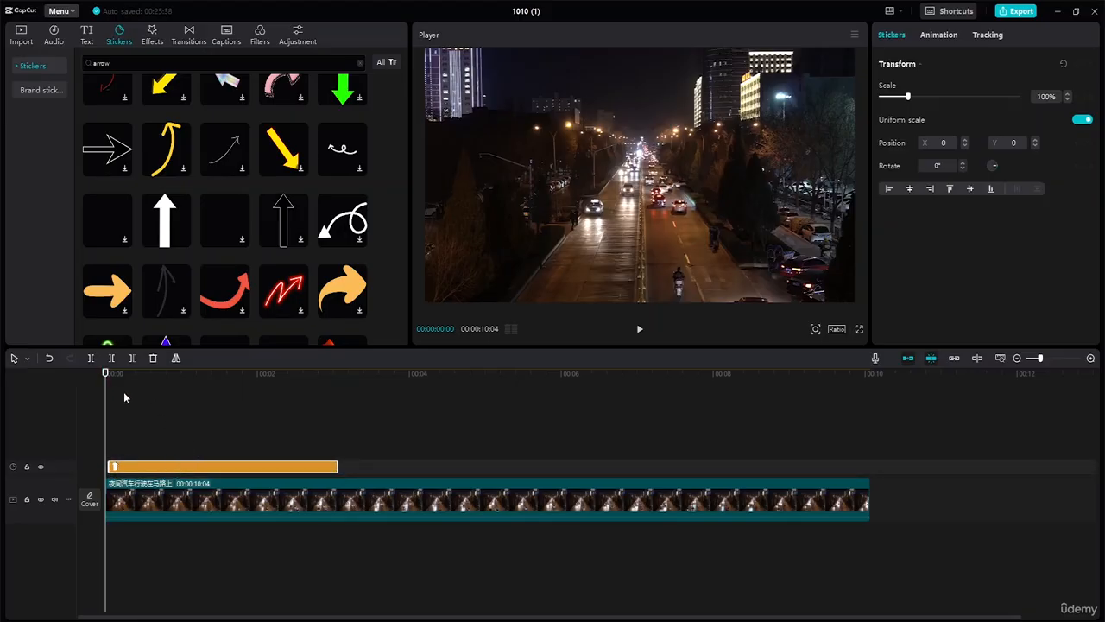
Try the white arrow sticker rotated 180° and shrunk to 9% scale, and delete it from the timeline
left_click_drag(107, 378, 126, 377)
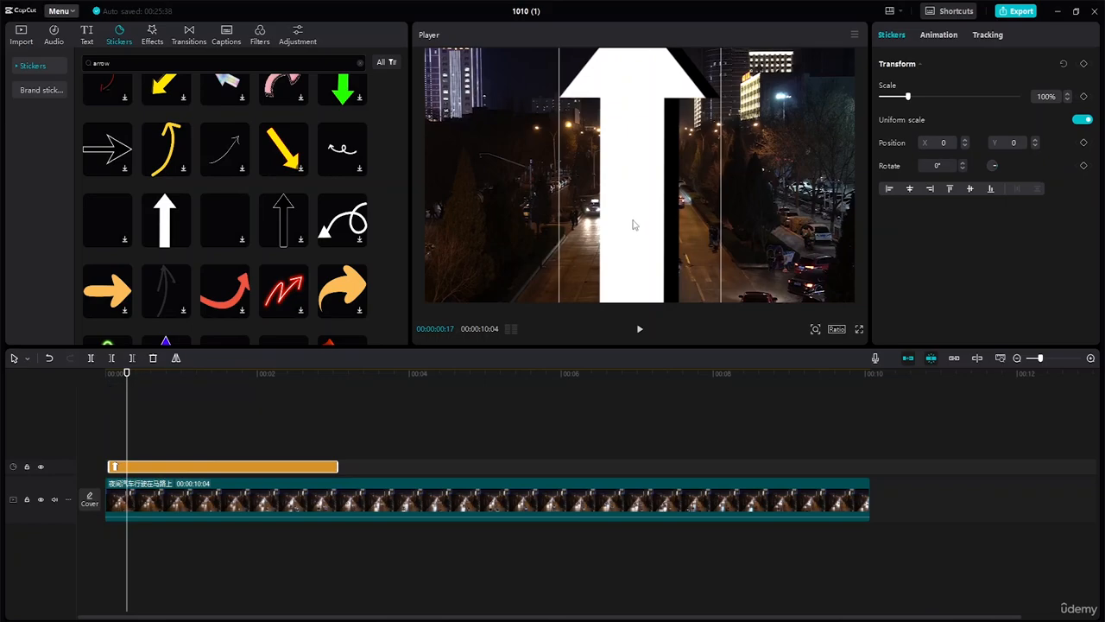
left_click_drag(622, 221, 614, 214)
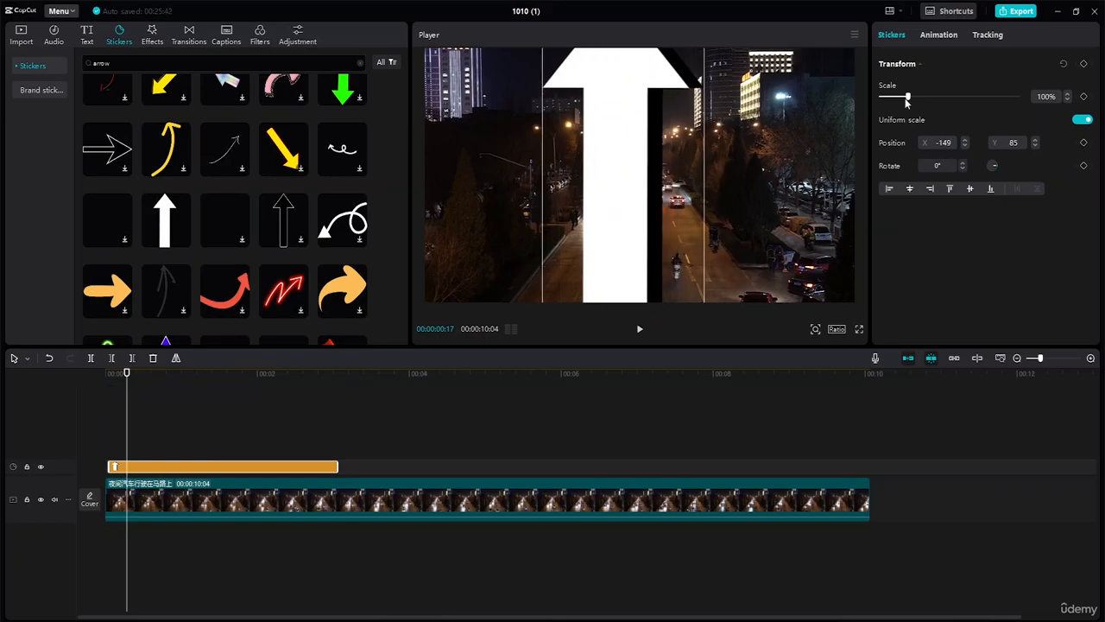
left_click_drag(905, 99, 895, 101)
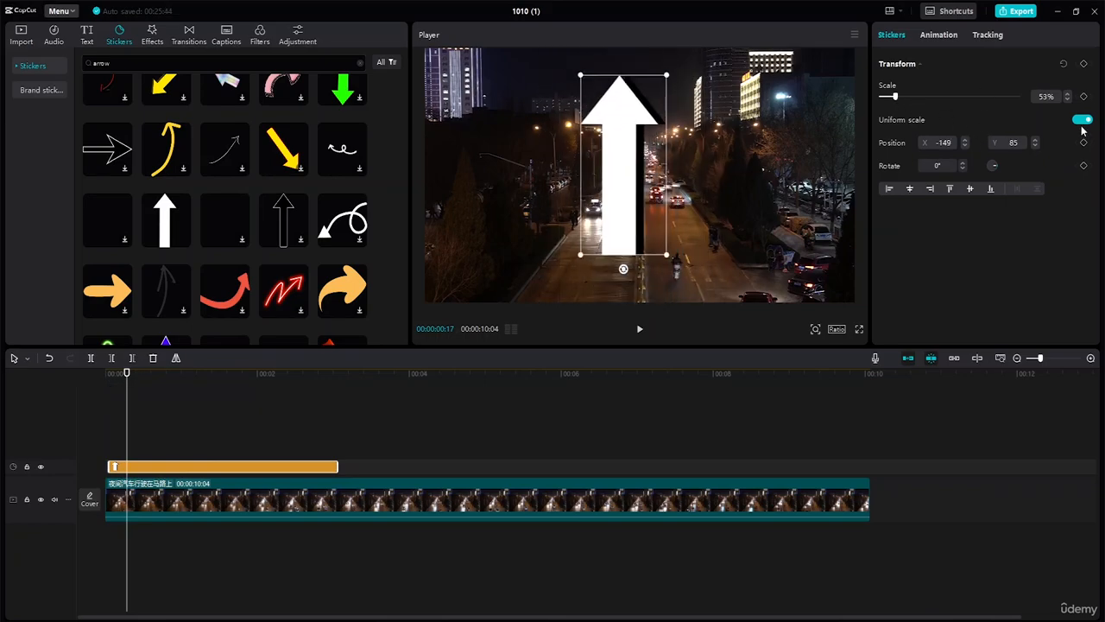
left_click_drag(994, 176, 902, 106)
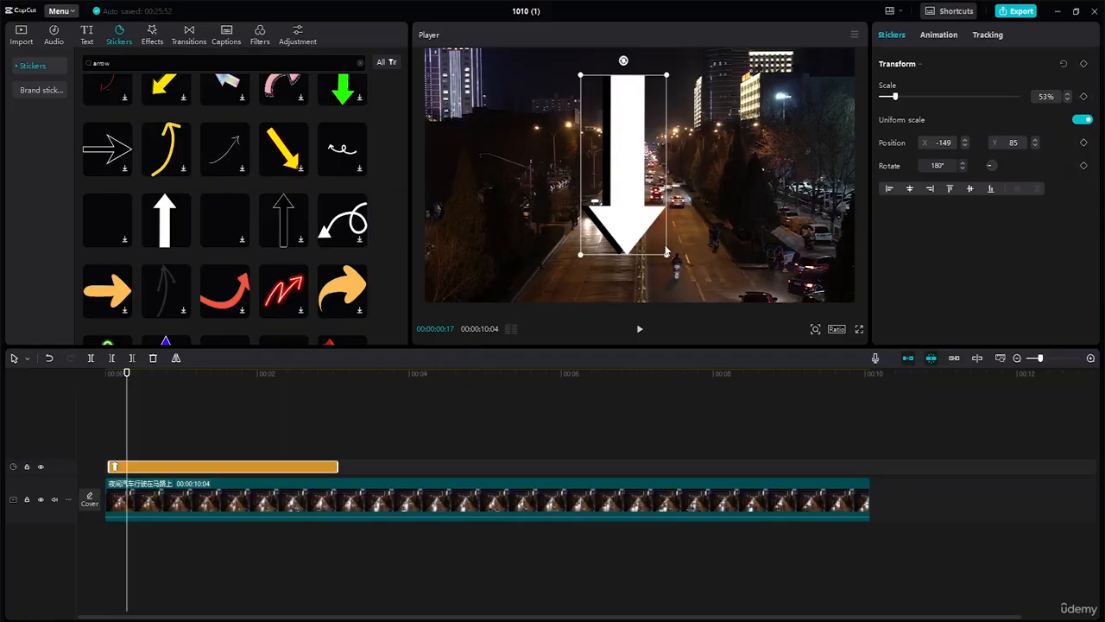
left_click_drag(666, 251, 589, 164)
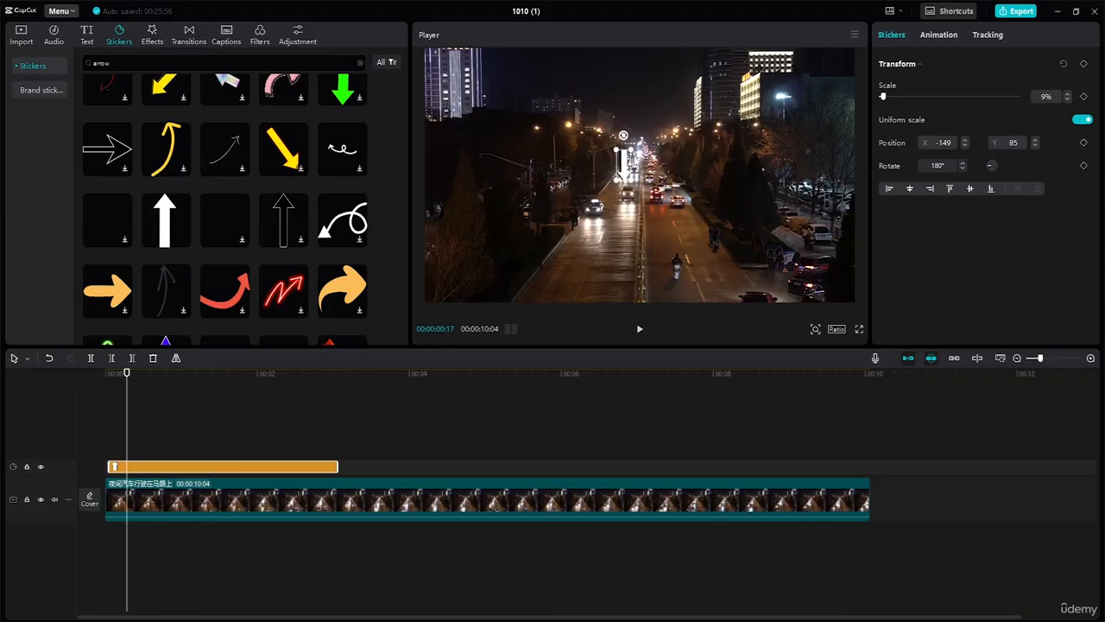
key("Delete")
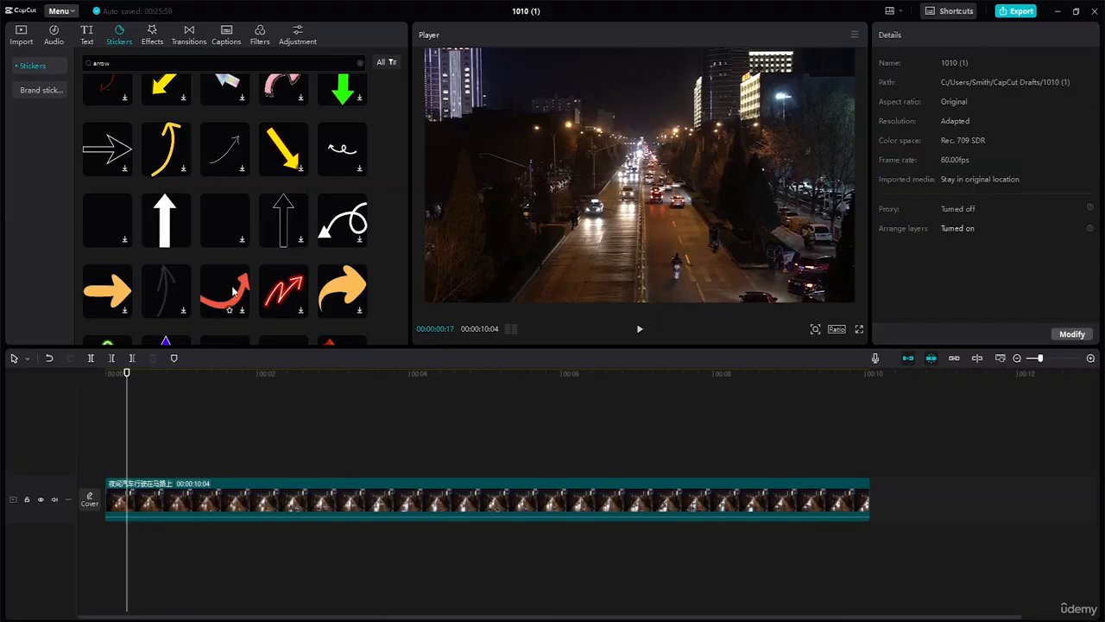
Add the sticker with four red arrows above the traffic clip near the timeline start and scale it to 14%
scroll(233, 292, "up", 5)
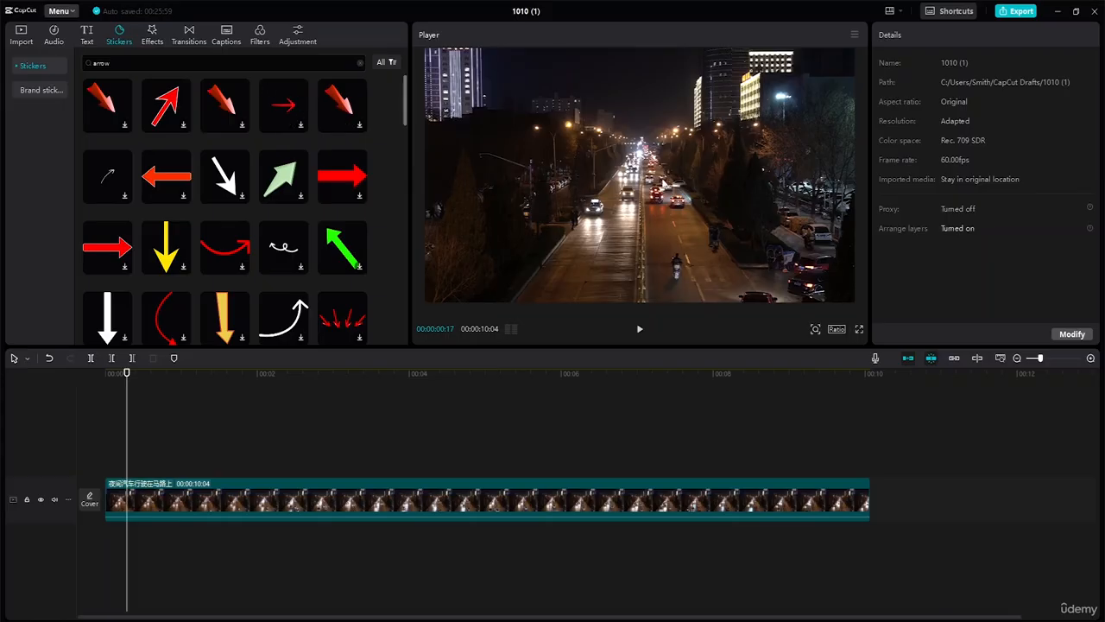
scroll(229, 179, "down", 1)
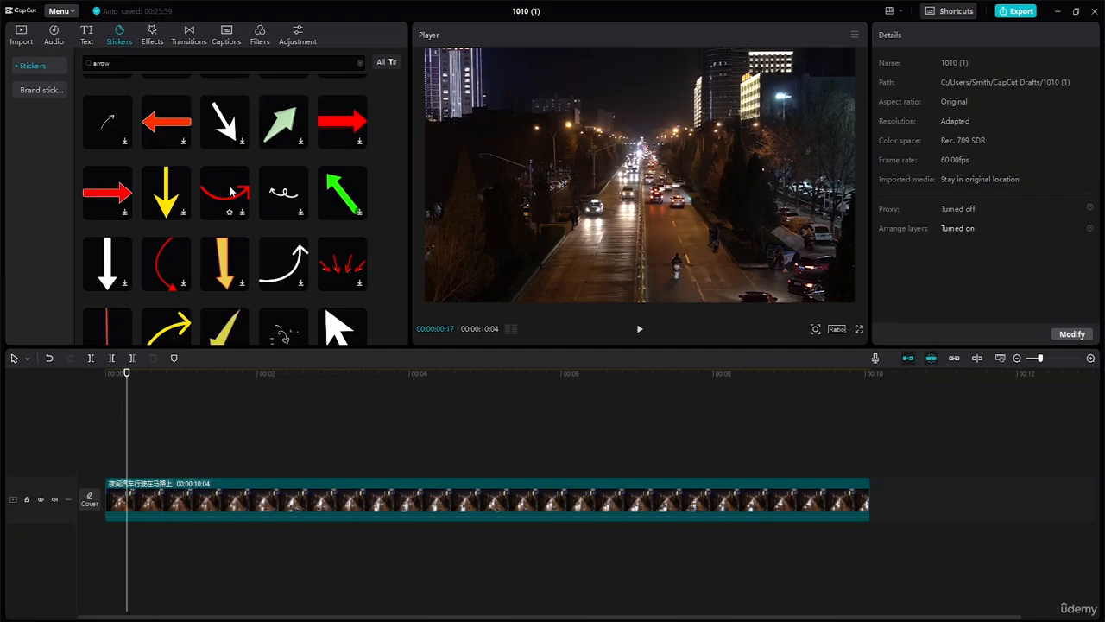
left_click(349, 270)
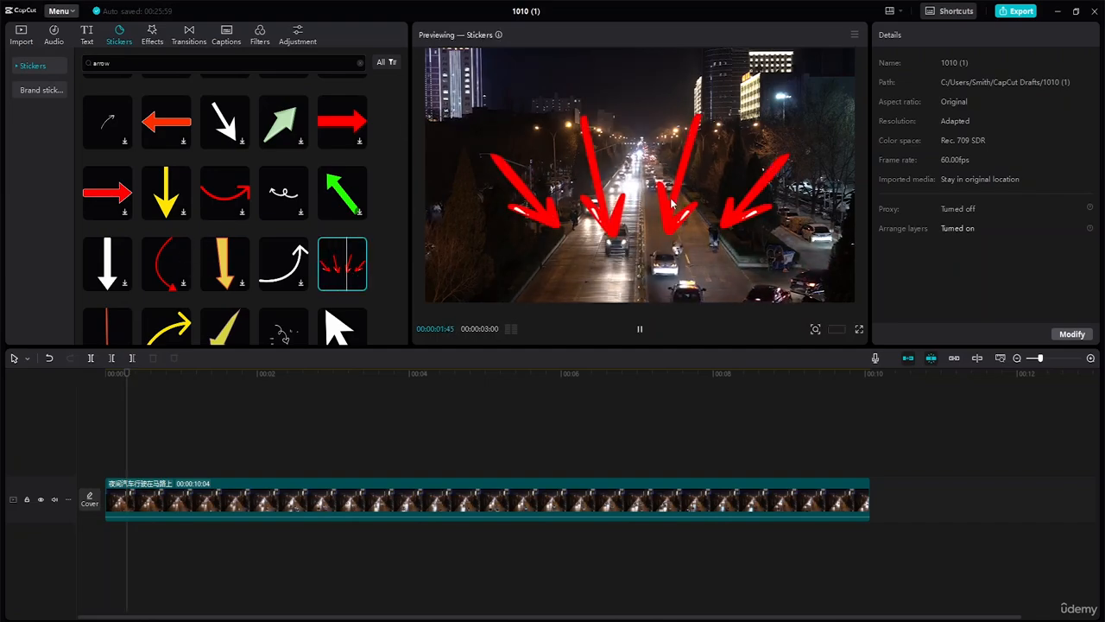
mouse_move(349, 268)
left_click_drag(348, 269, 116, 470)
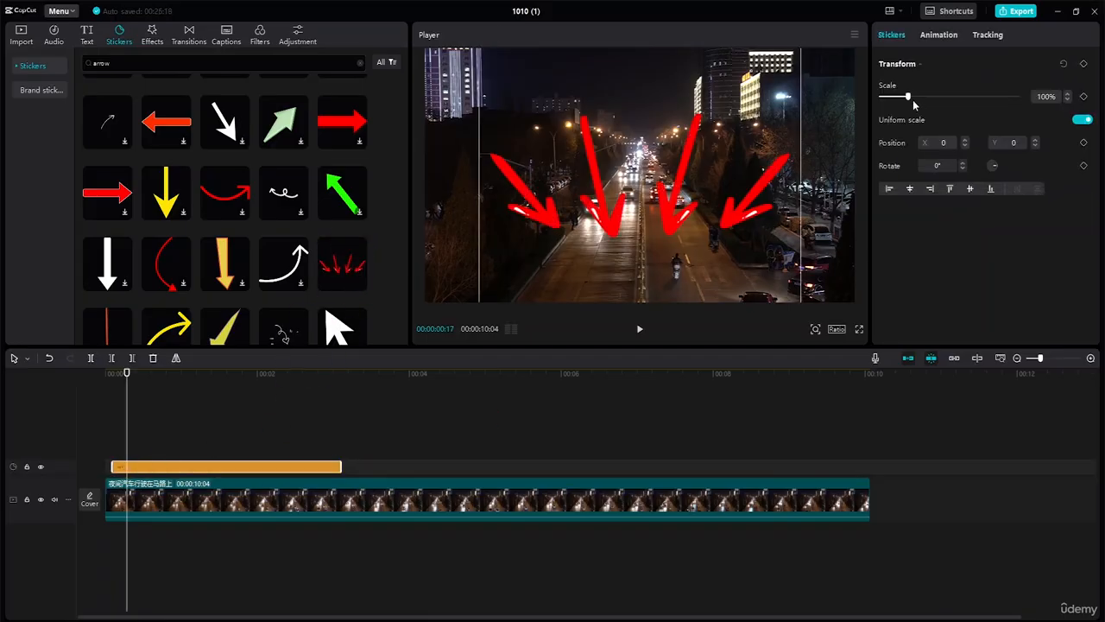
left_click_drag(913, 100, 883, 99)
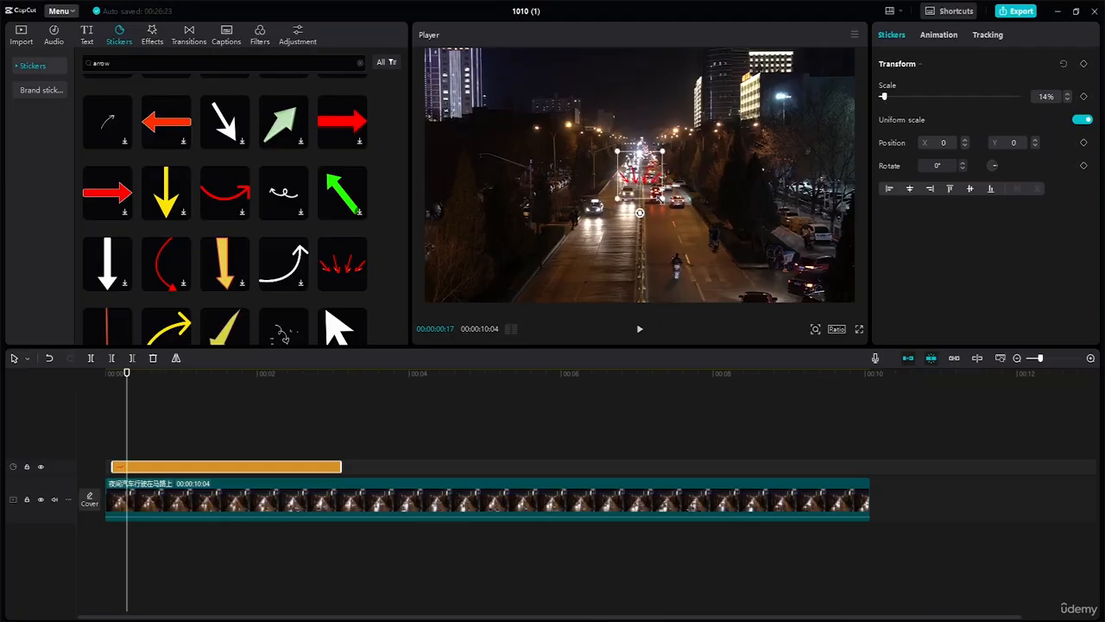
Extend the red arrows sticker's start to the beginning of the timeline and place it over the oncoming car at X -113, Y 0
left_click_drag(639, 177, 626, 177)
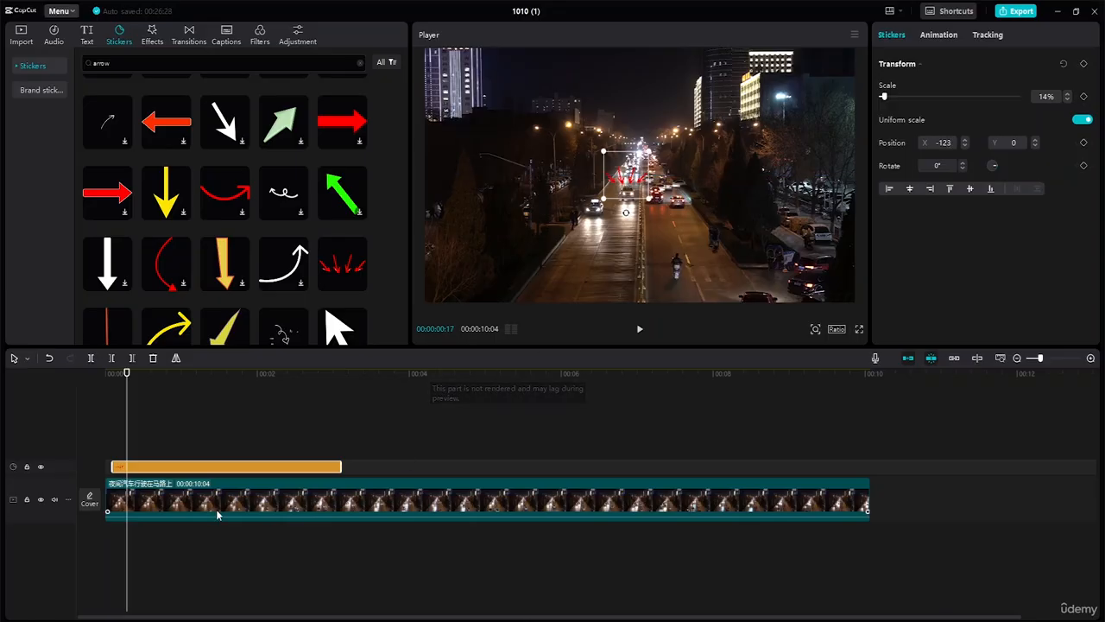
left_click(88, 373)
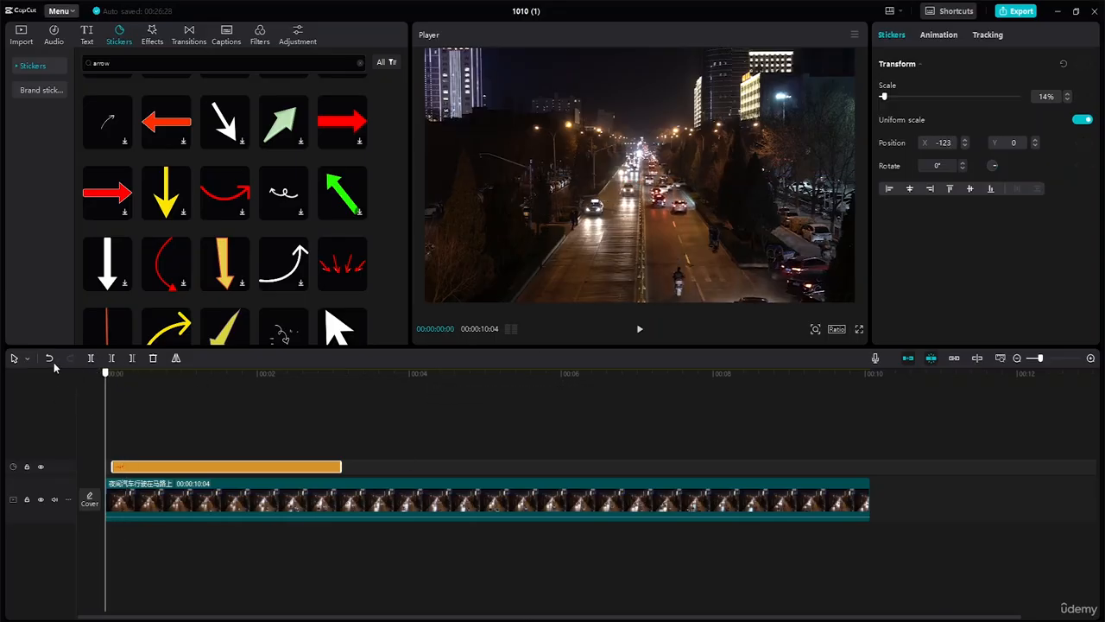
left_click_drag(111, 466, 88, 466)
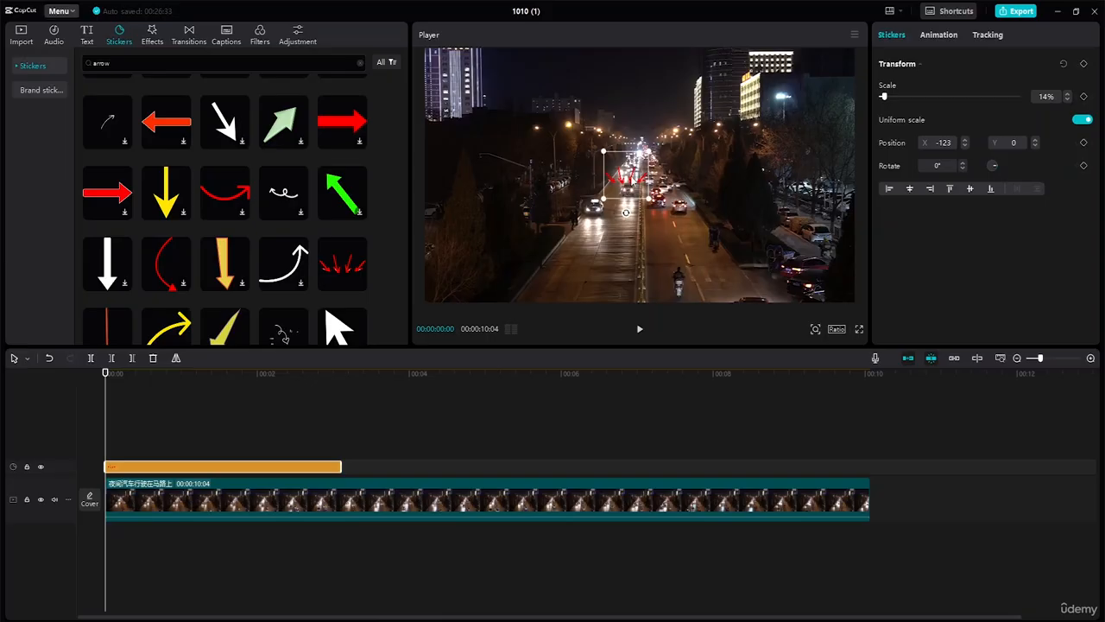
left_click_drag(633, 182, 635, 181)
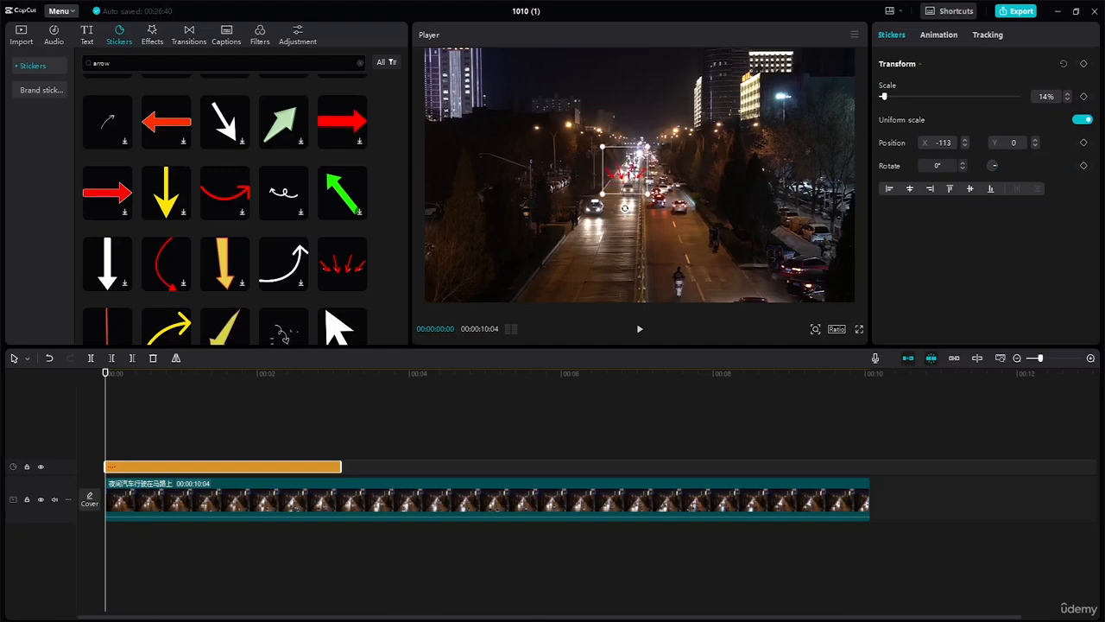
left_click_drag(636, 178, 628, 178)
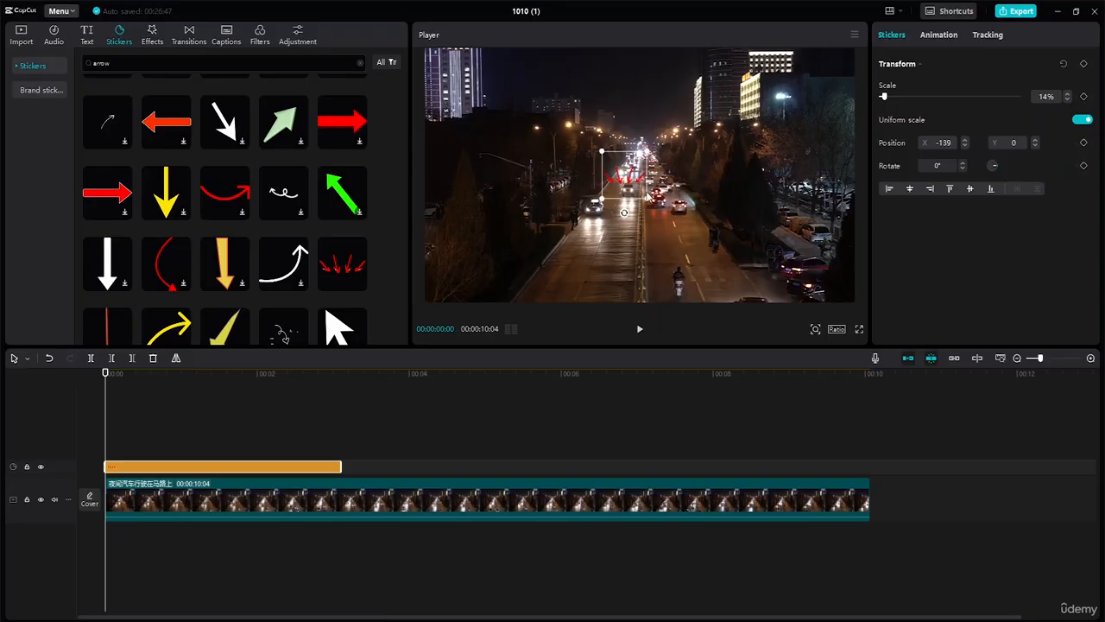
left_click_drag(637, 175, 640, 175)
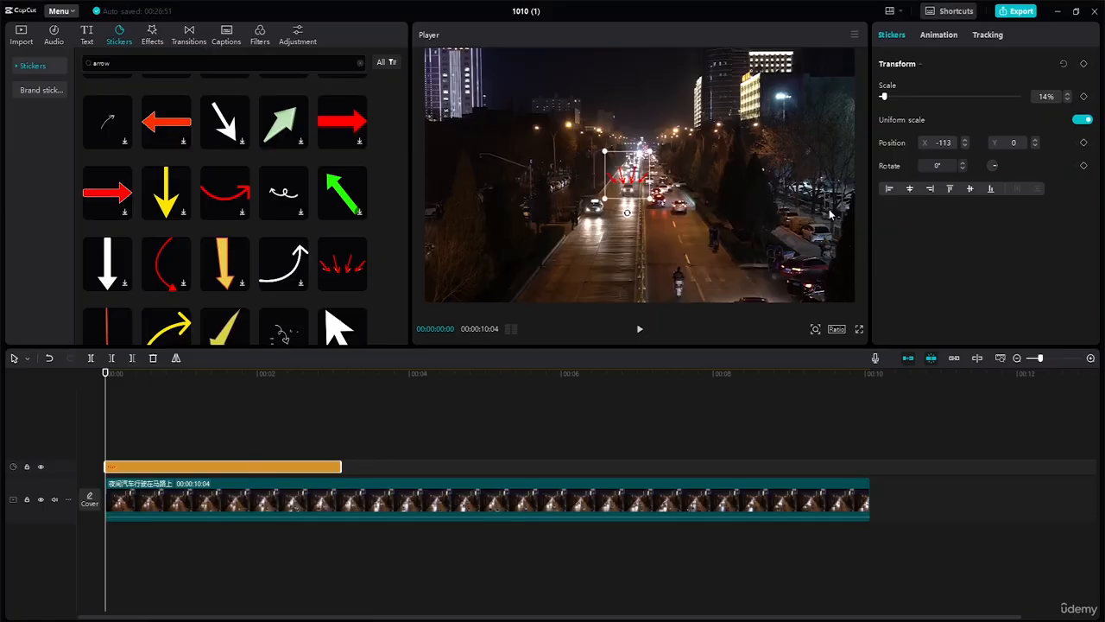
Apply motion tracking in both directions to the red arrows sticker, with the tracking box fitted around the oncoming car
left_click(989, 36)
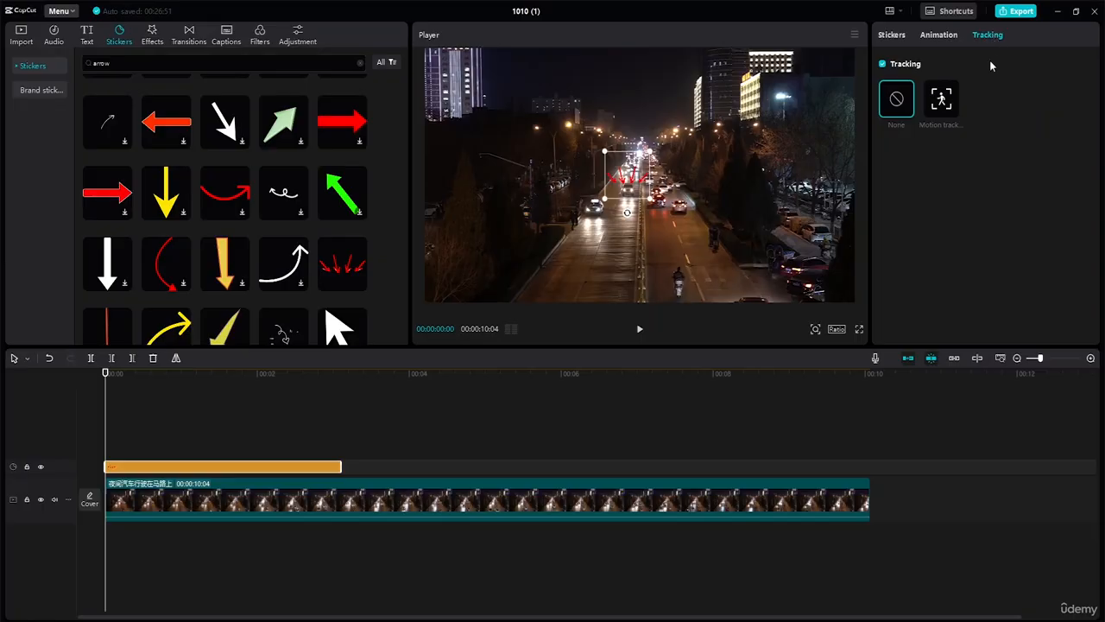
left_click(947, 105)
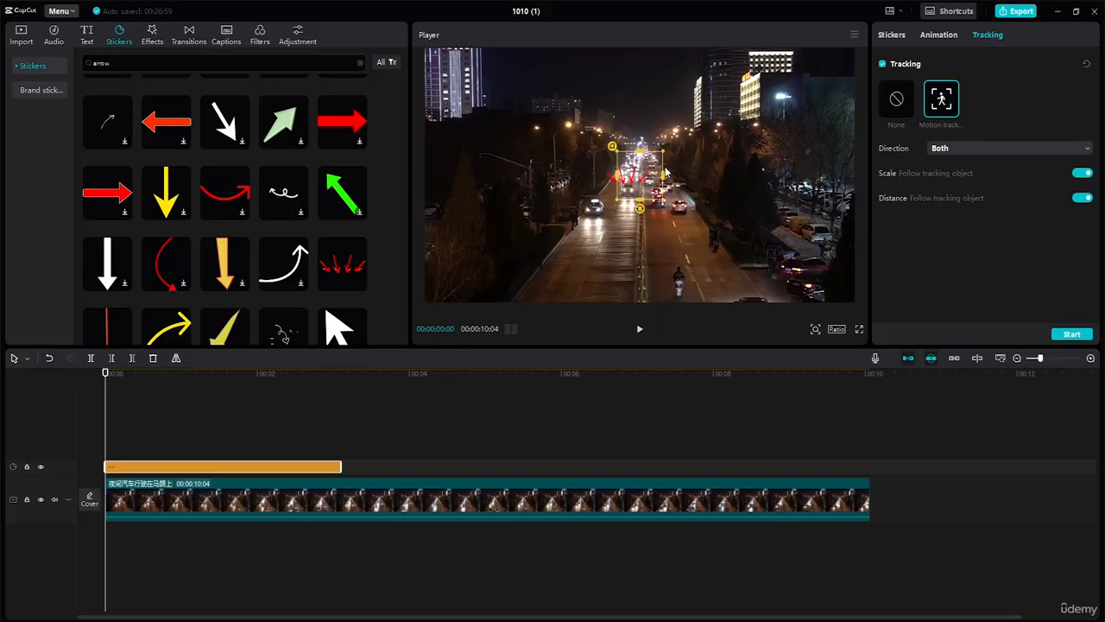
left_click_drag(664, 176, 634, 188)
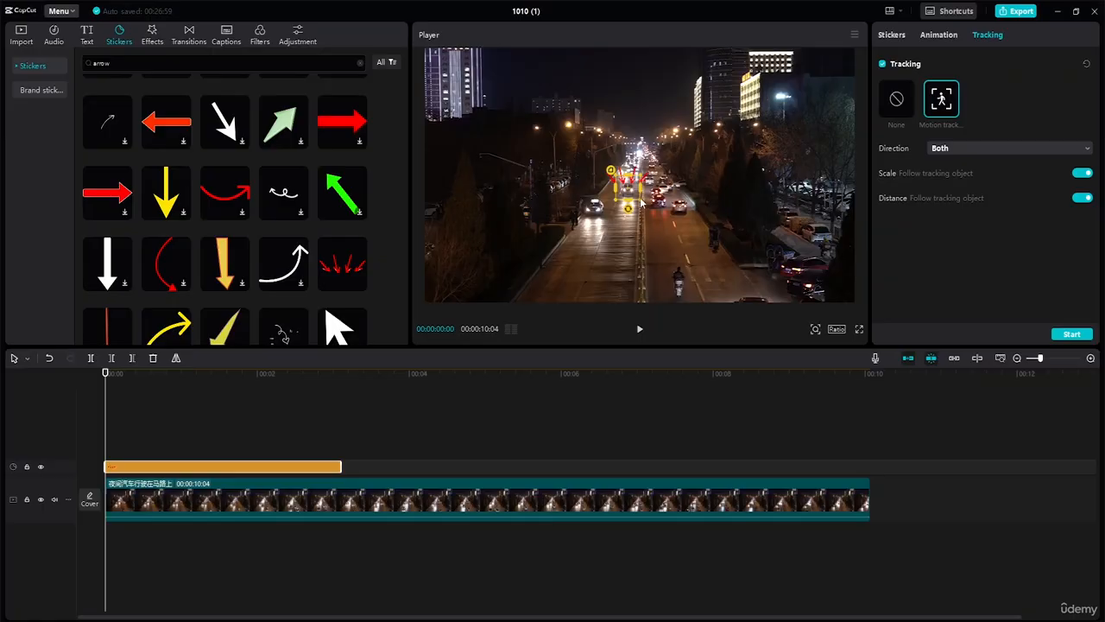
left_click_drag(630, 186, 632, 193)
left_click_drag(109, 374, 45, 416)
left_click(1071, 335)
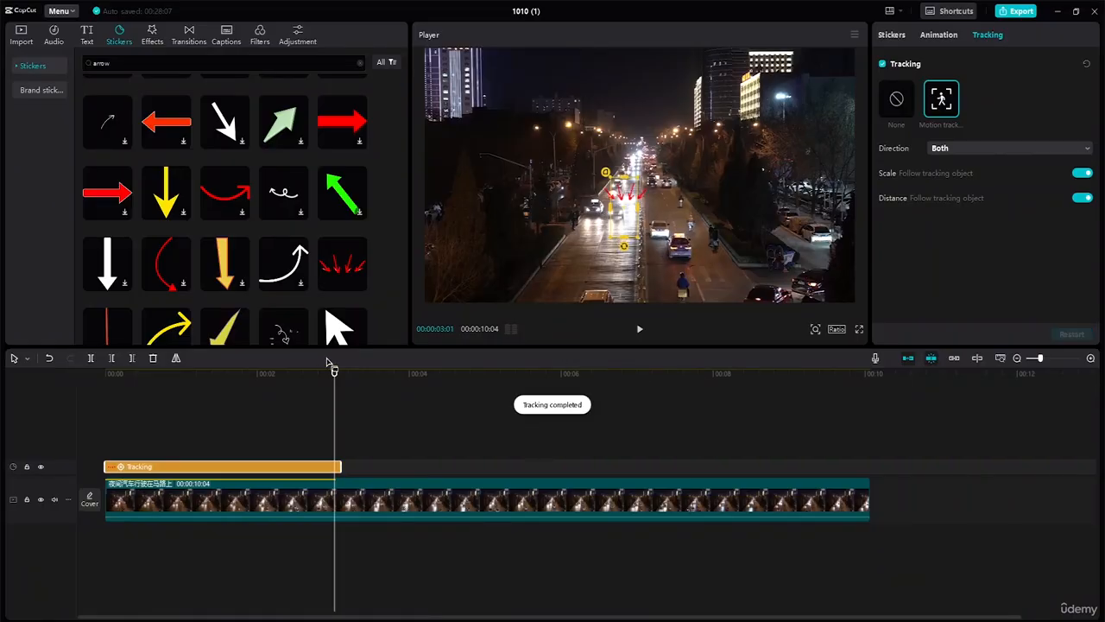
Return the playhead to the start, tighten the tracking box around the oncoming car and shrink the red arrows sticker
left_click_drag(333, 367, 49, 357)
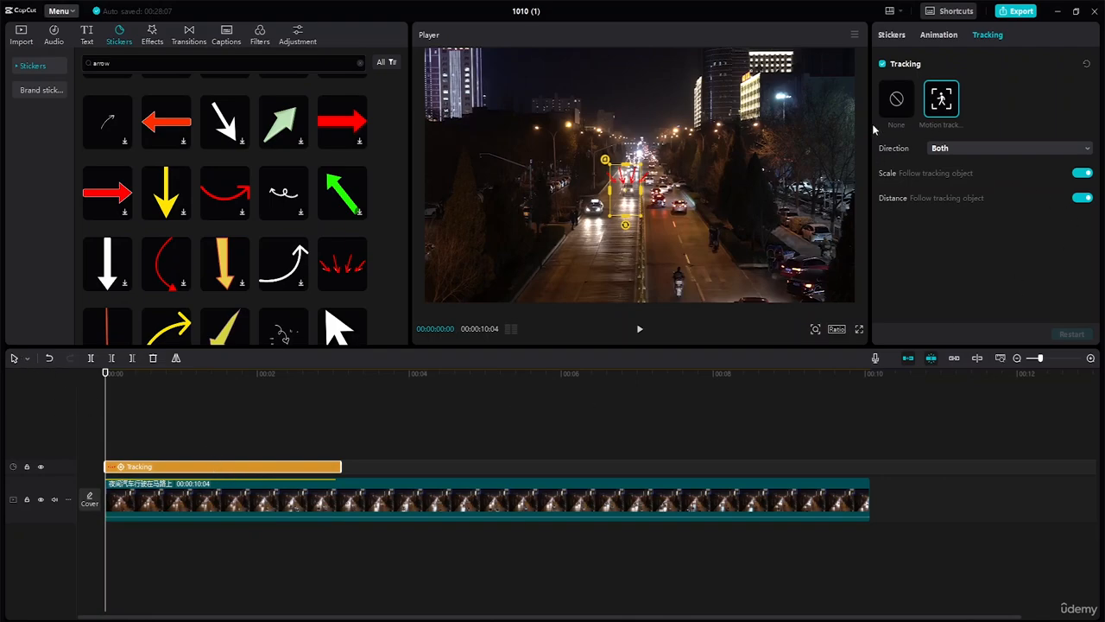
left_click_drag(624, 215, 629, 192)
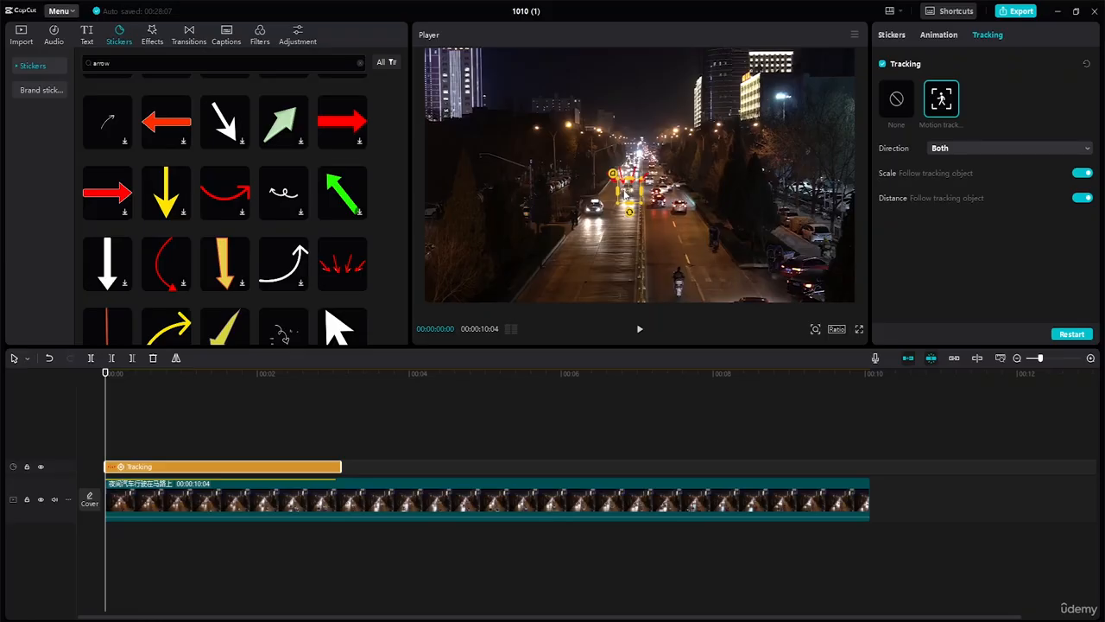
left_click(624, 193)
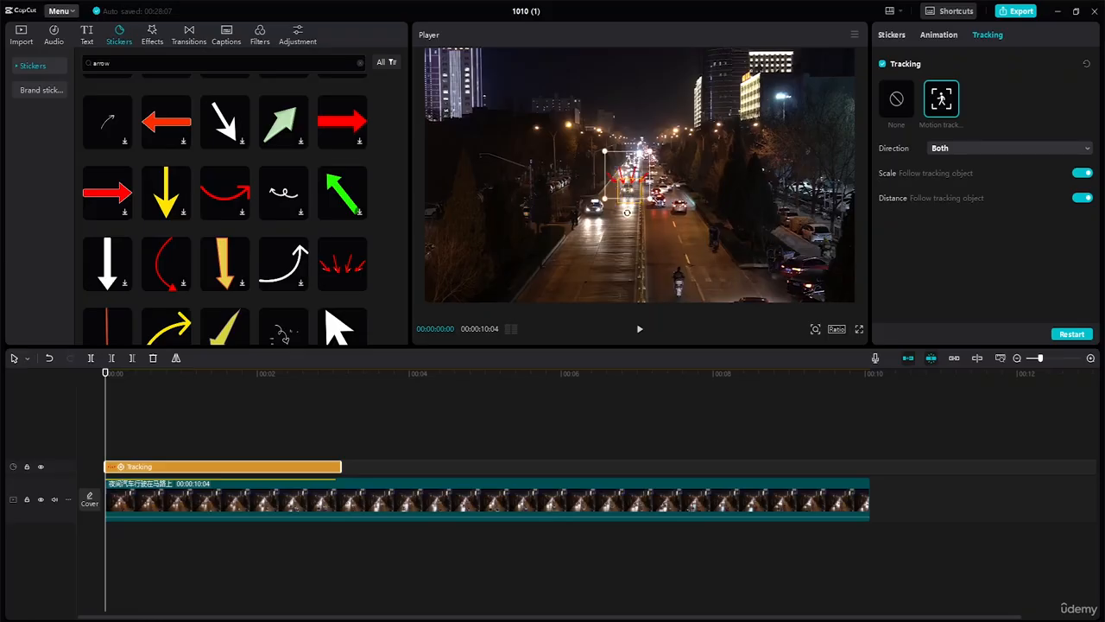
mouse_move(651, 200)
left_mouse_down()
mouse_move(629, 184)
mouse_move(643, 192)
left_mouse_up()
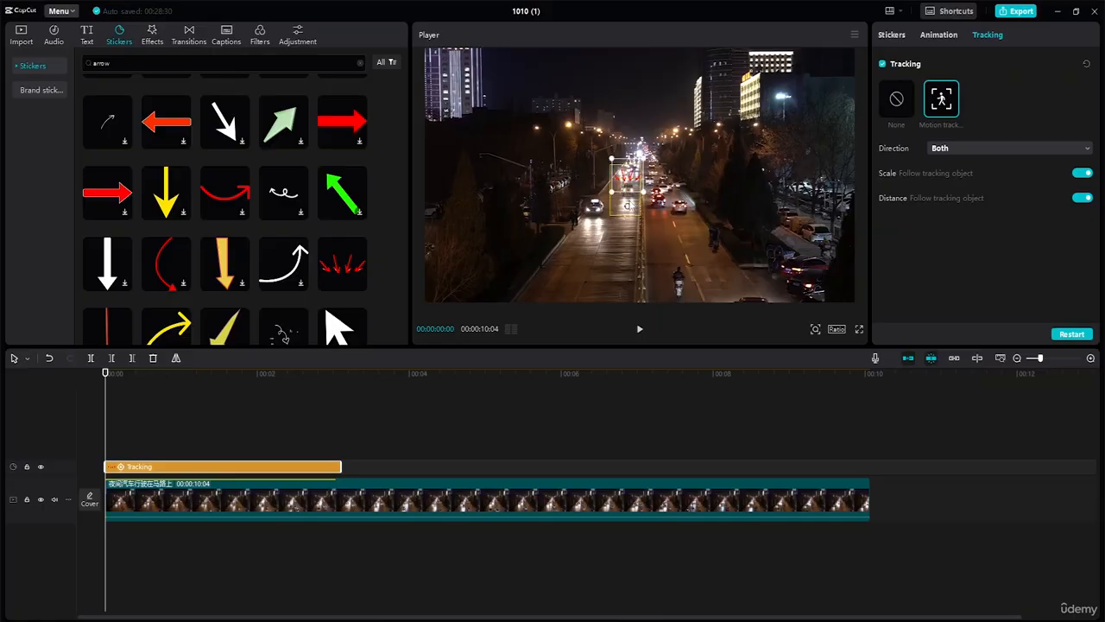
Shrink the tracking box tightly around the distant oncoming car and rerun the red arrows sticker's motion tracking in both directions
left_click(627, 205)
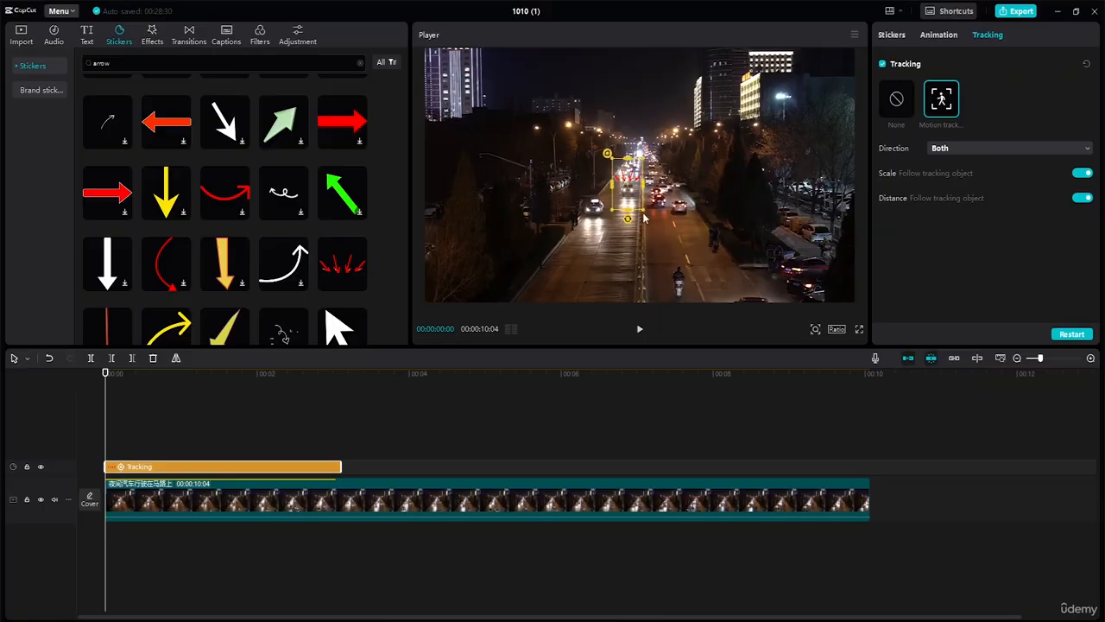
left_click_drag(643, 213, 640, 207)
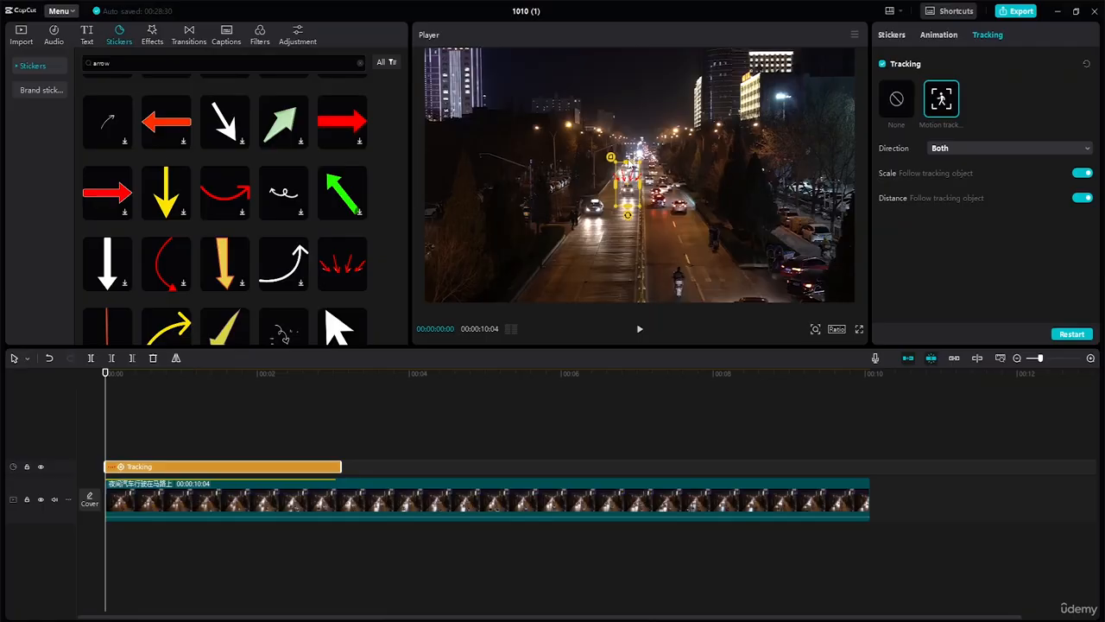
left_click_drag(641, 162, 631, 200)
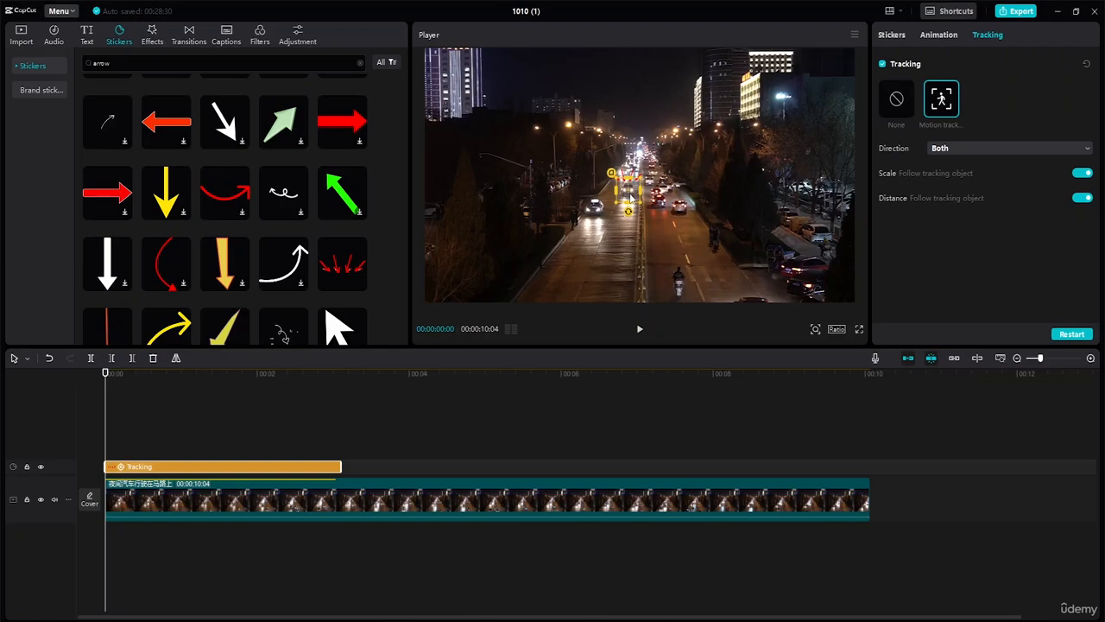
left_click(1072, 334)
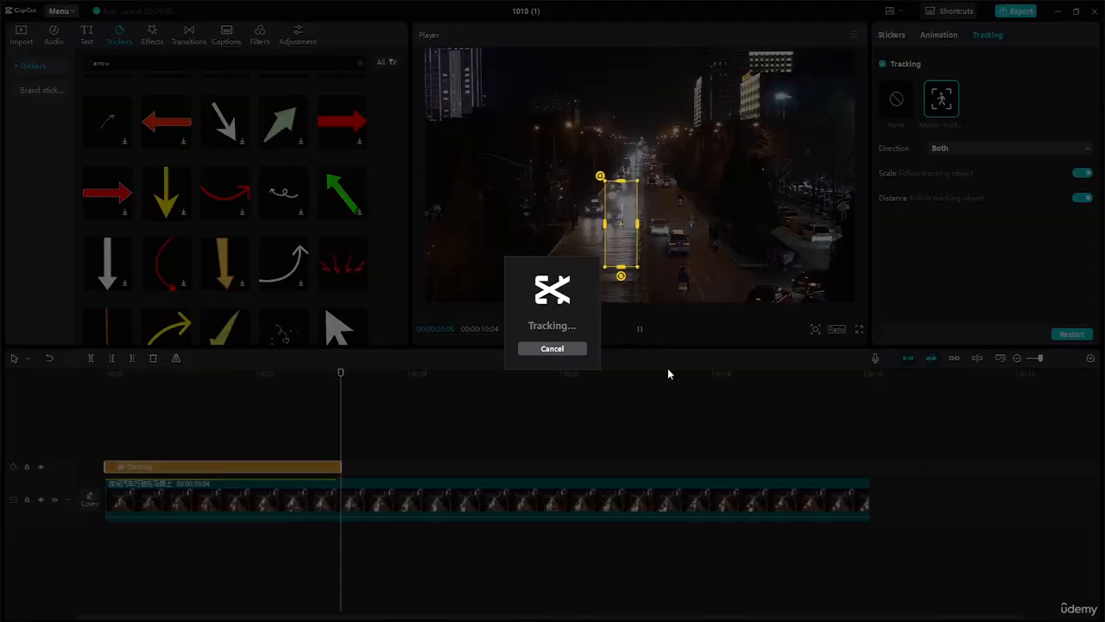
left_click(561, 347)
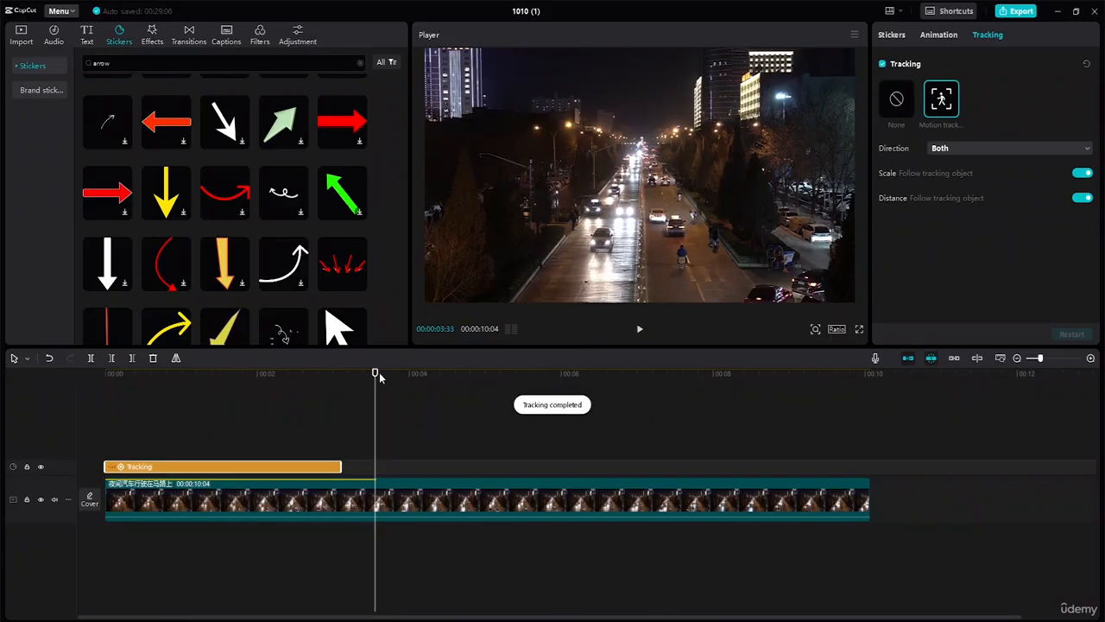
Play the timeline from the start to check how the red arrows sticker follows the oncoming car
left_click_drag(366, 373, 0, 323)
key("space")
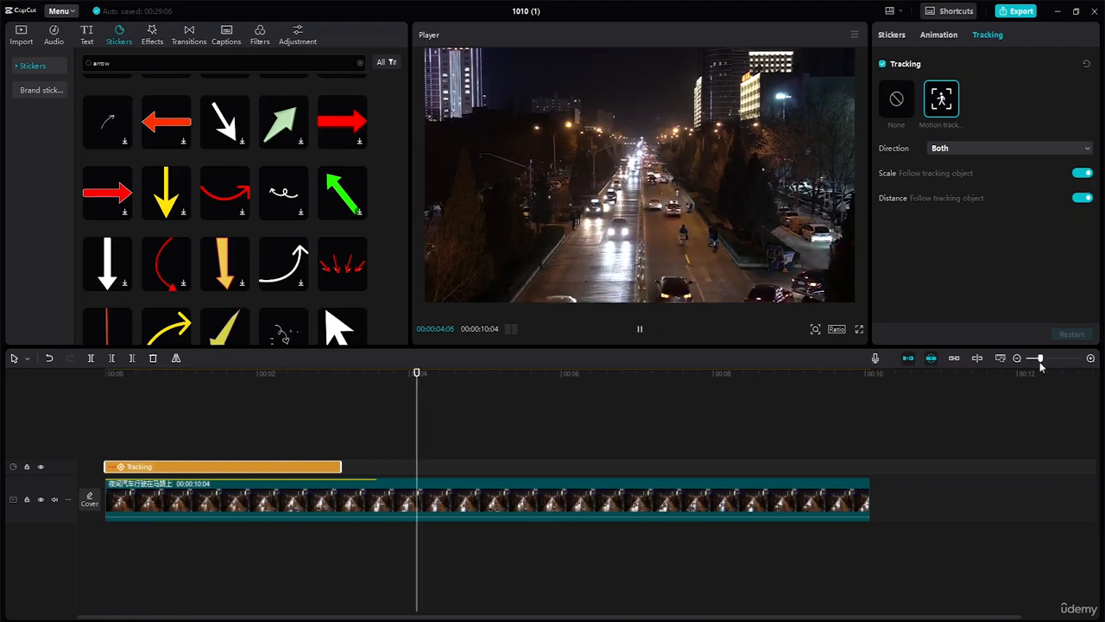
key("space")
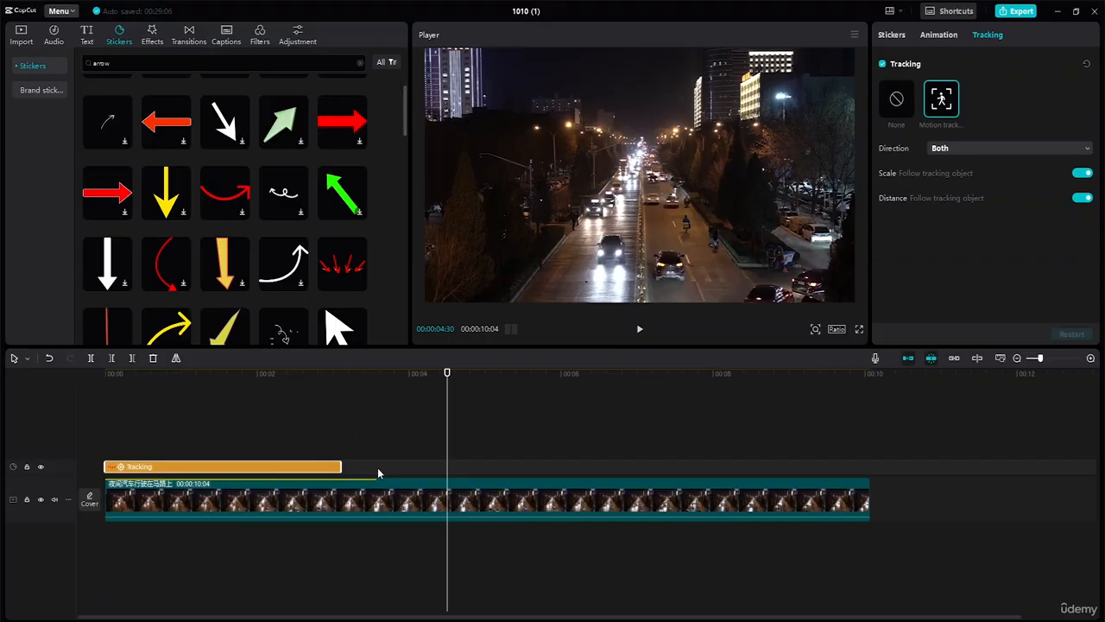
Add the thick orange down arrow sticker after the red arrows clip on the sticker track, starting at about 00:04:42
left_click_drag(447, 373, 377, 373)
left_click(422, 389)
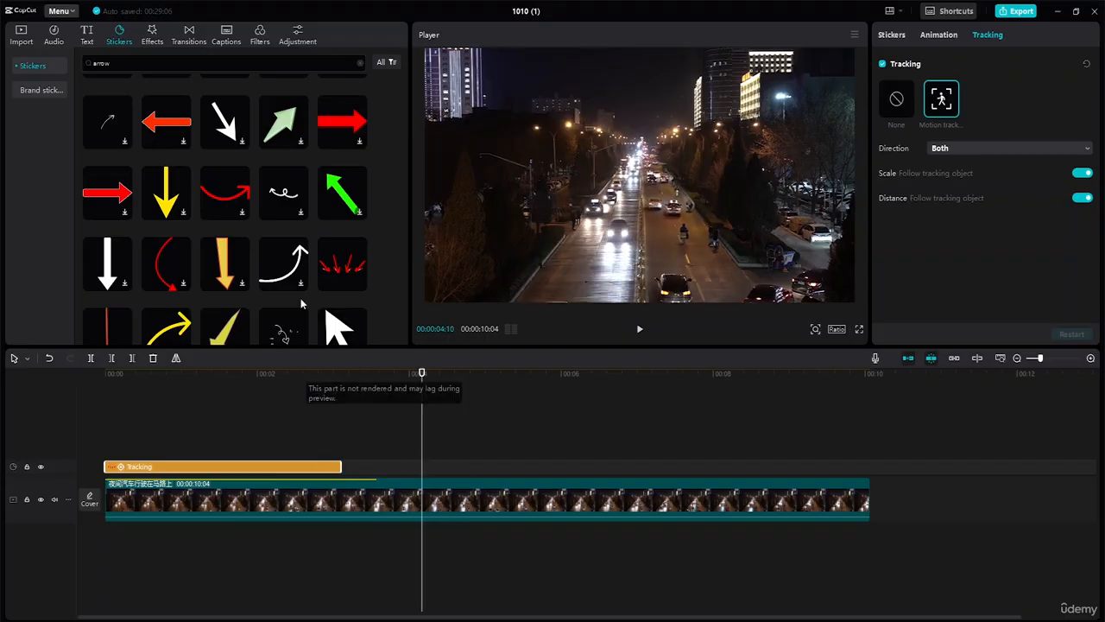
left_click(343, 124)
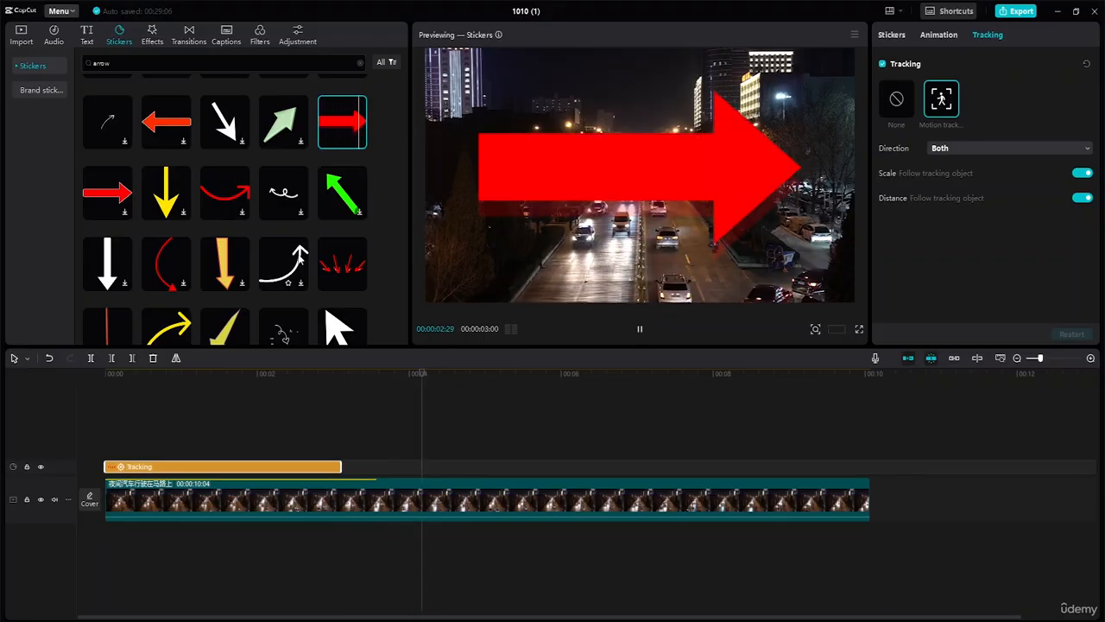
left_click(226, 259)
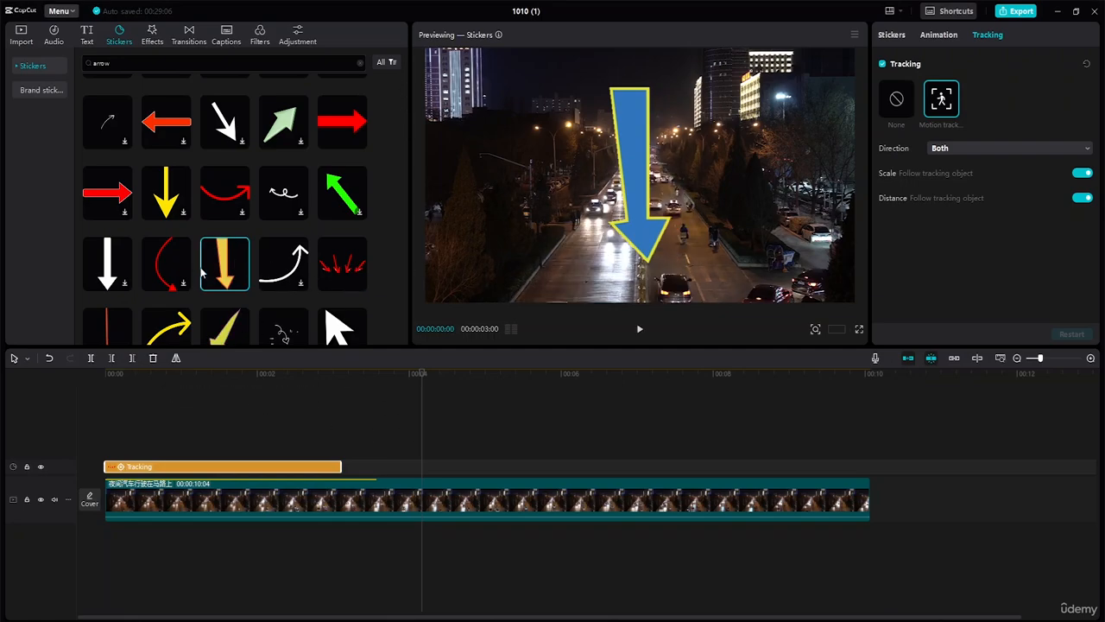
left_click_drag(242, 250, 465, 466)
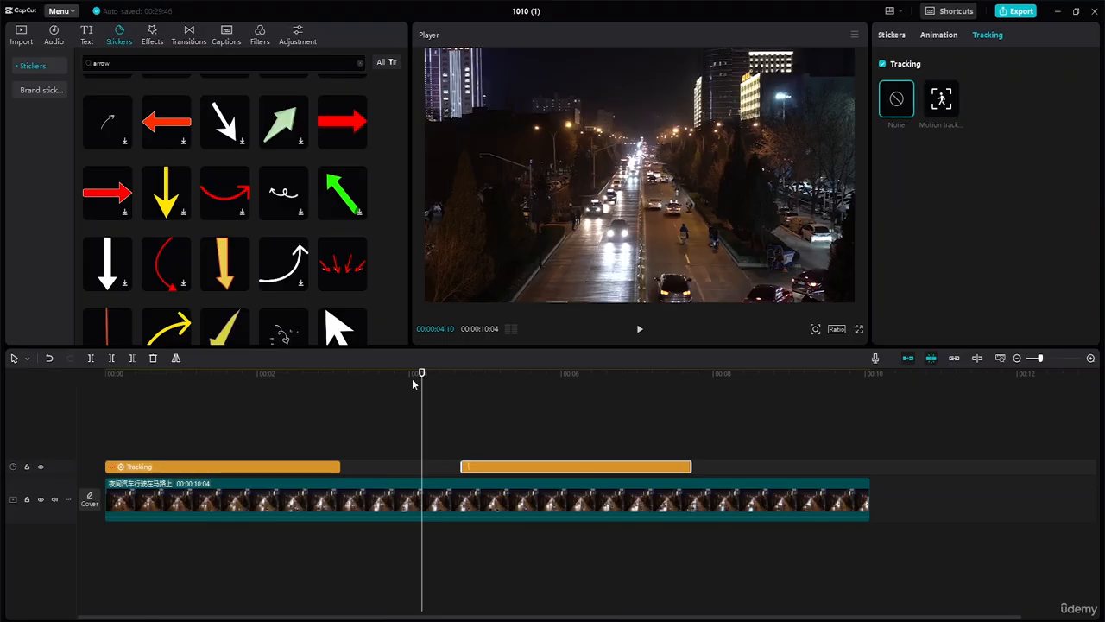
Scale the down arrow sticker to 21% and move it over the cars in the right-hand lane at 00:00:04:42
left_click_drag(422, 373, 538, 373)
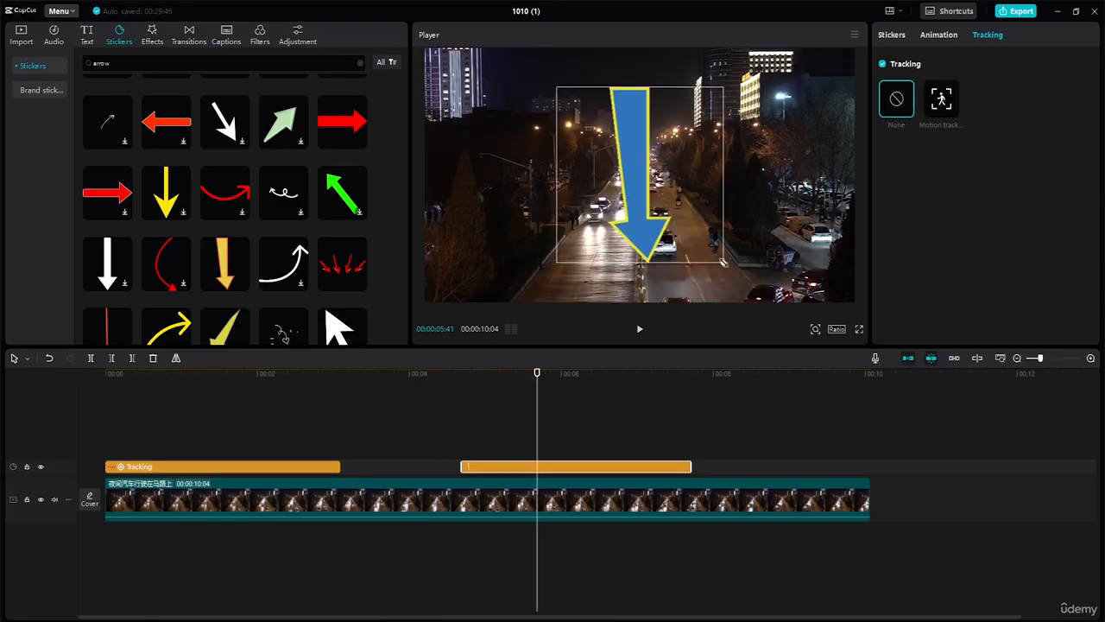
left_click_drag(723, 263, 658, 192)
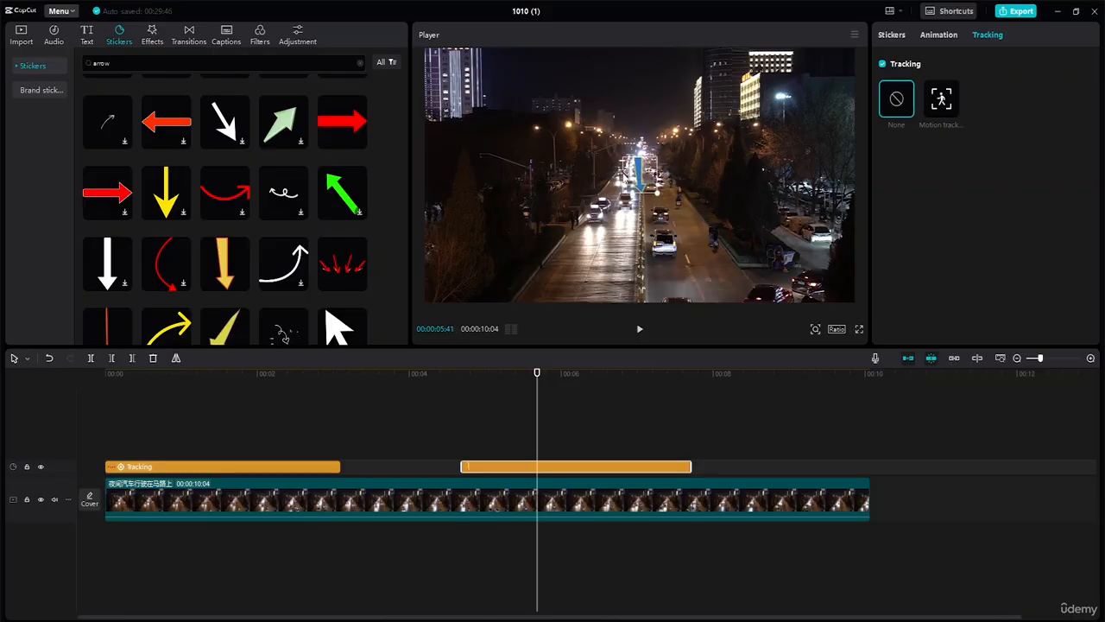
left_click(534, 374)
left_click_drag(534, 374, 462, 374)
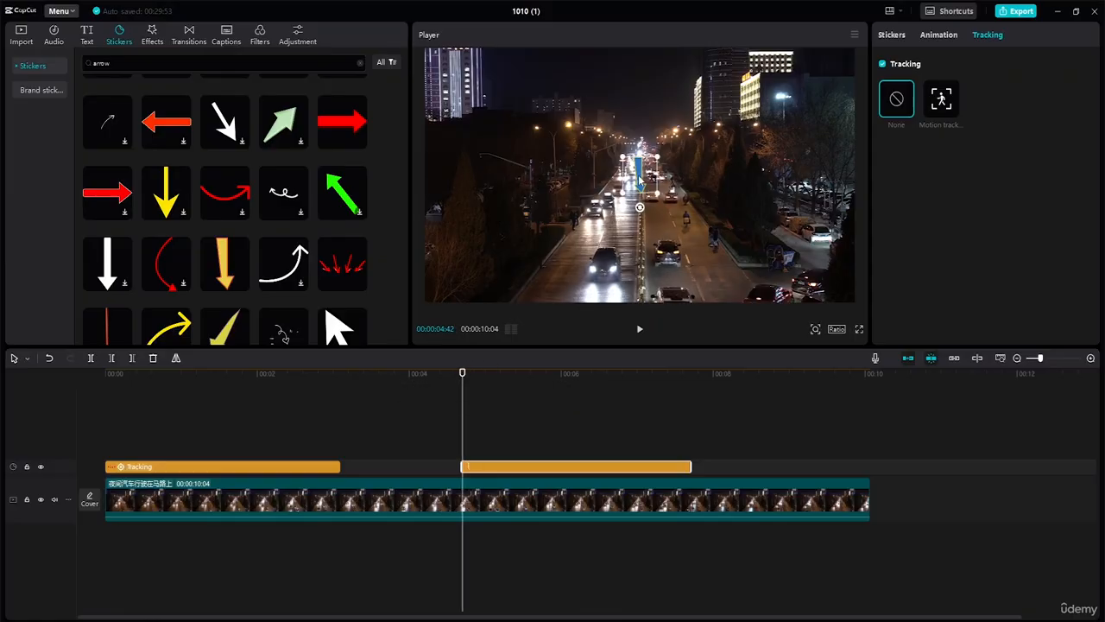
left_click_drag(640, 179, 670, 269)
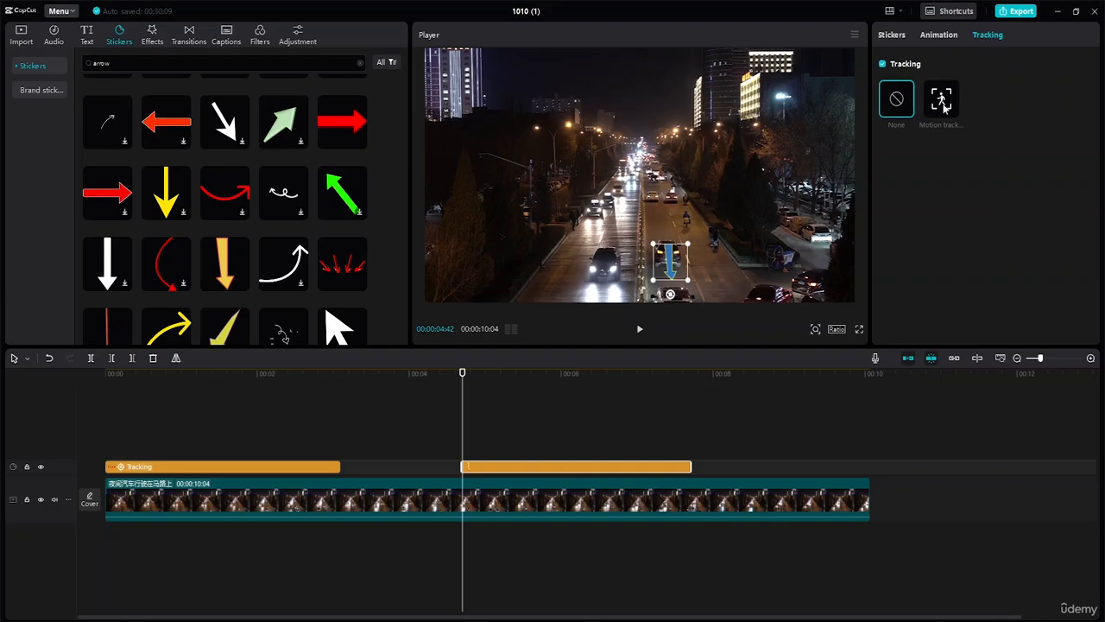
Turn on motion tracking for the down arrow sticker and try tracking the car at the frame's lower edge in both directions
left_click(941, 101)
left_click_drag(641, 174, 677, 301)
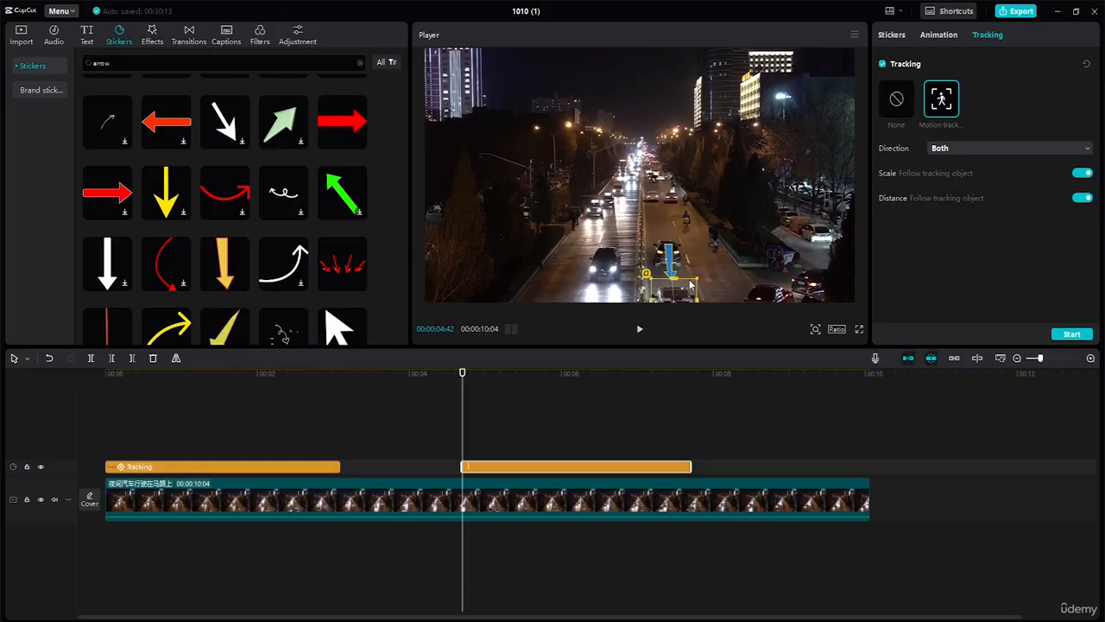
left_click_drag(673, 287, 678, 297)
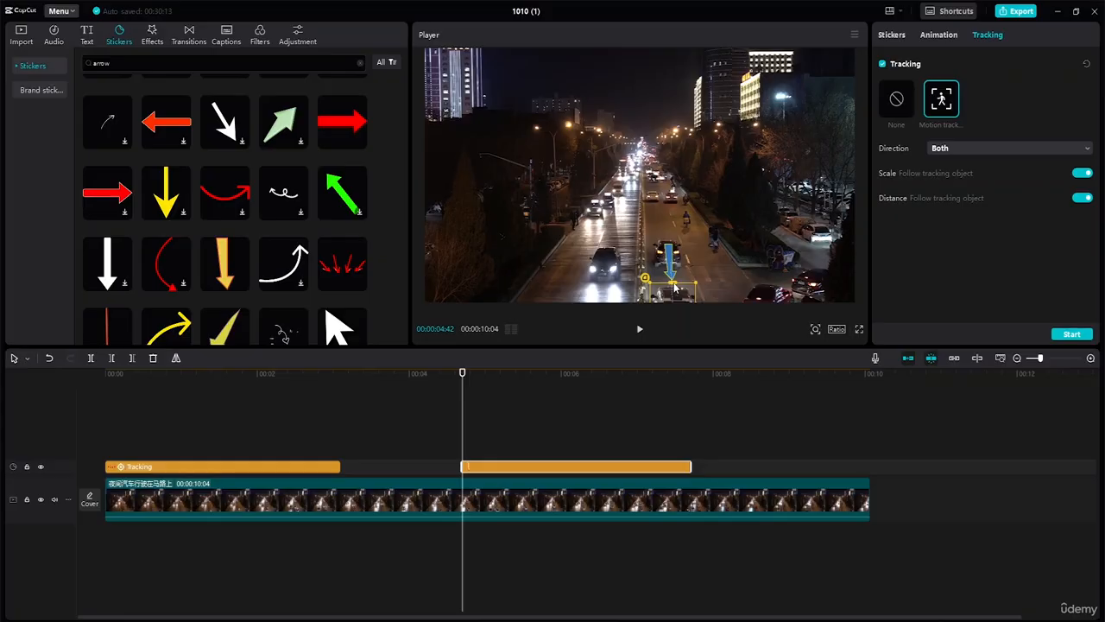
left_click(1069, 334)
left_click(1075, 336)
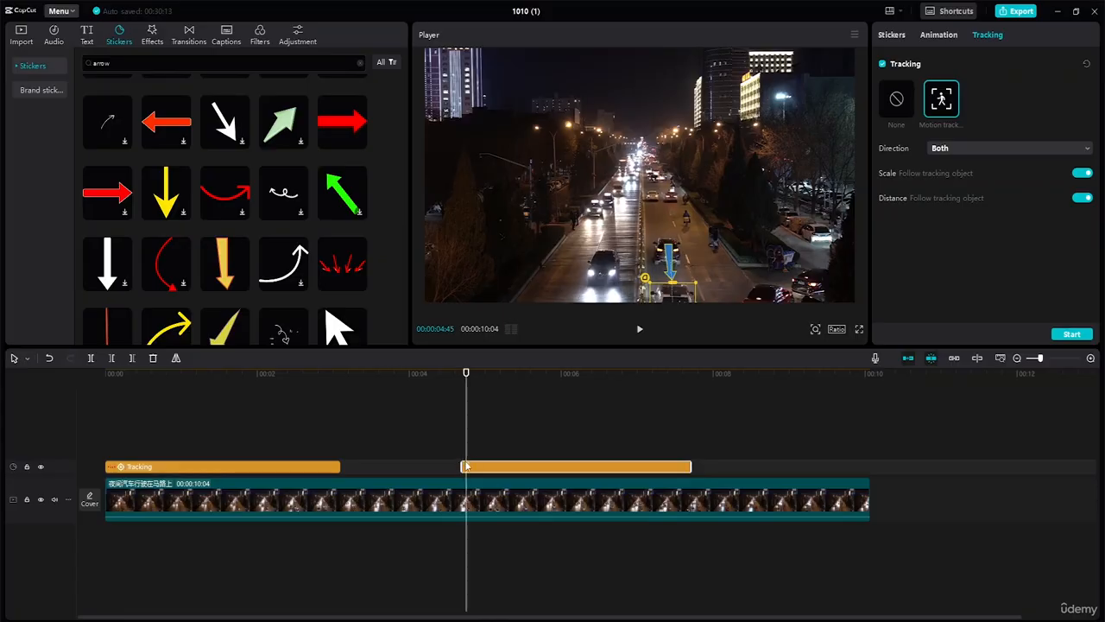
Trim the down arrow sticker's start to about 5 seconds and move the playhead to 00:00:05:19
left_click_drag(464, 466, 485, 467)
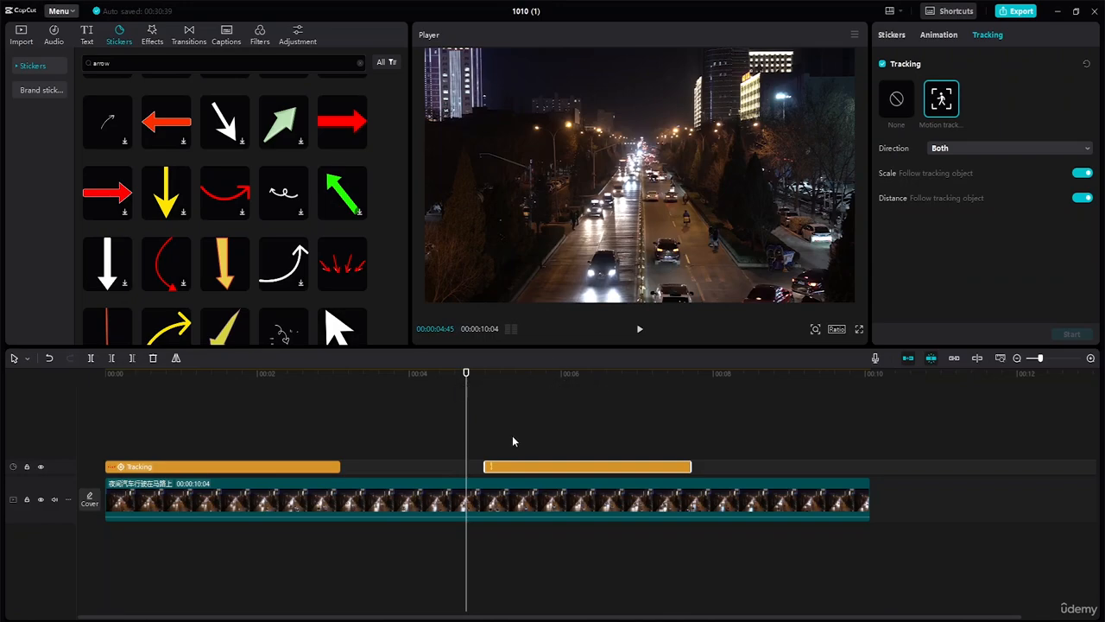
left_click_drag(467, 373, 509, 385)
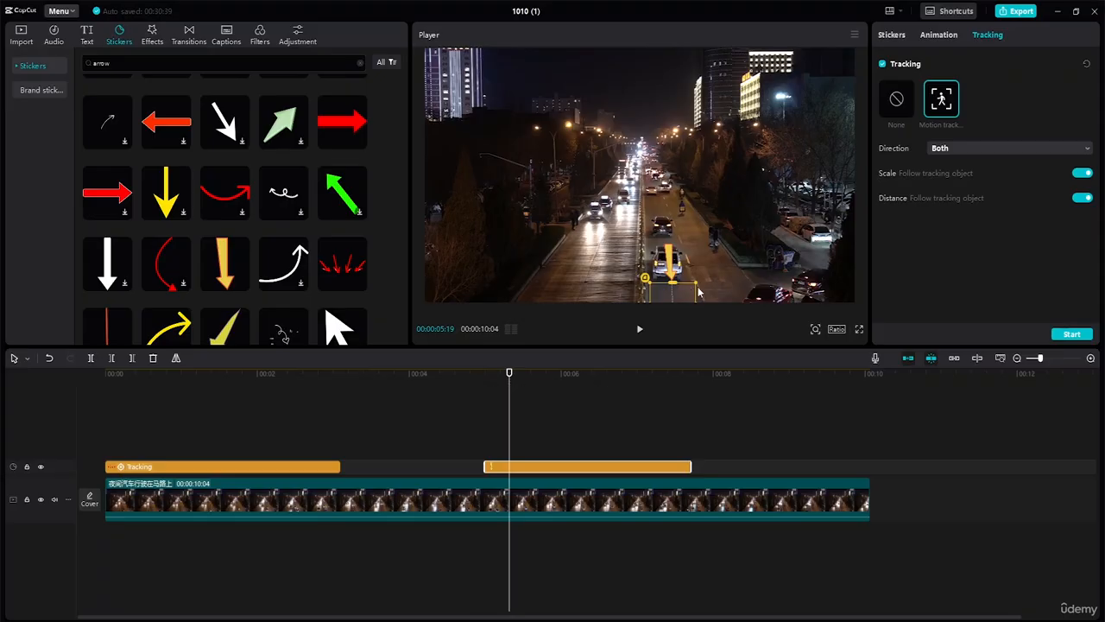
Place the down arrow sticker above the white car at X 236, Y -386, fit the tracking box around that car and run tracking
left_click_drag(689, 291, 669, 223)
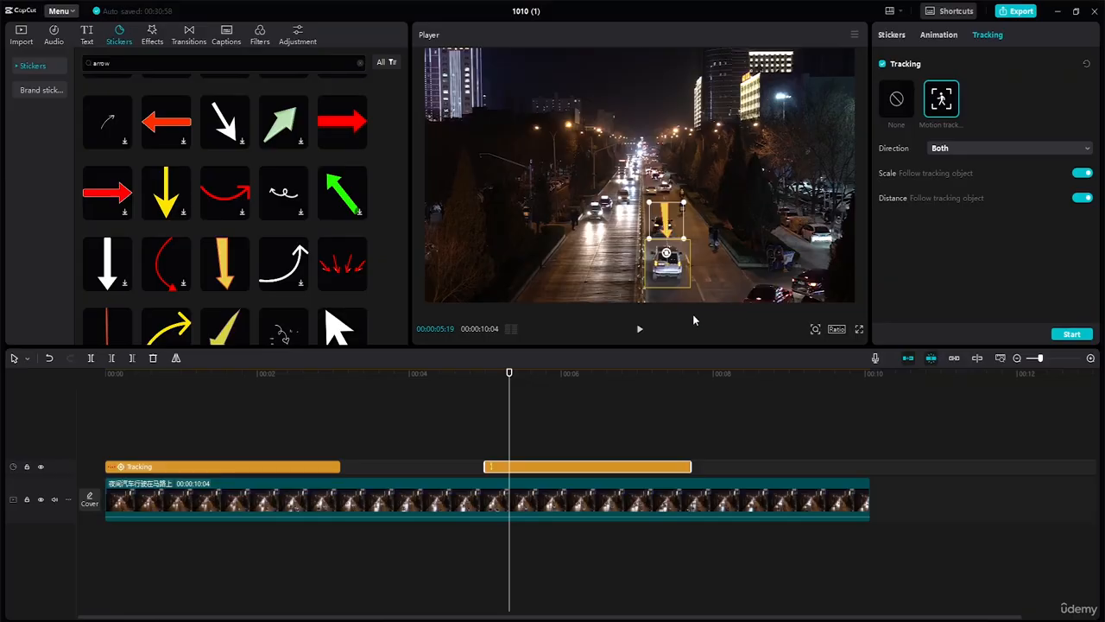
mouse_move(509, 374)
left_mouse_down()
mouse_move(475, 374)
mouse_move(519, 369)
mouse_move(508, 371)
left_mouse_up()
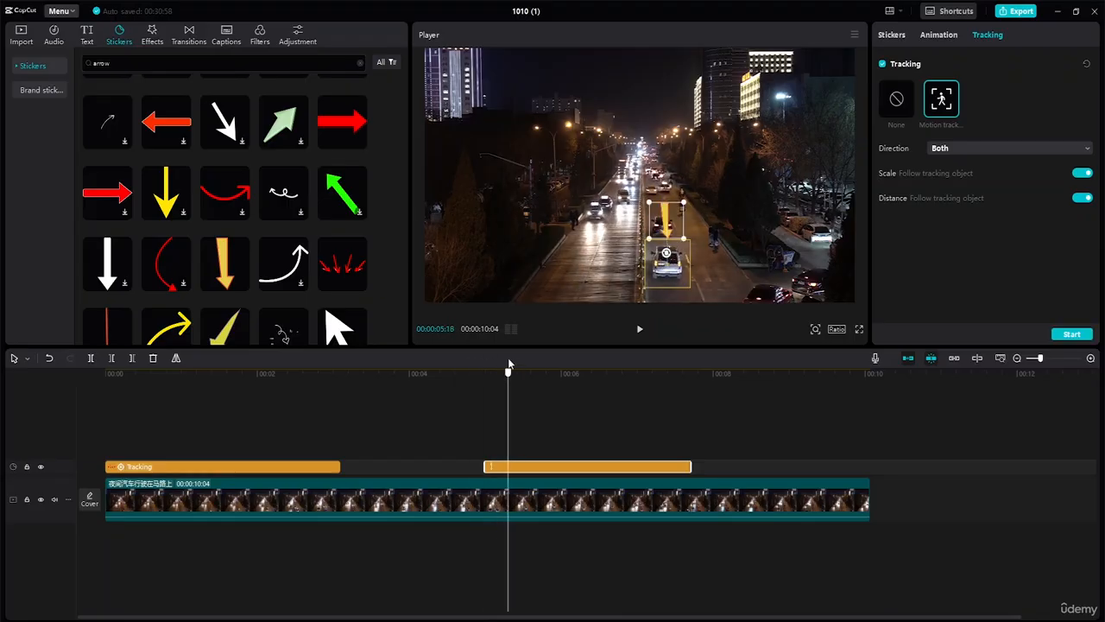
left_click(1073, 335)
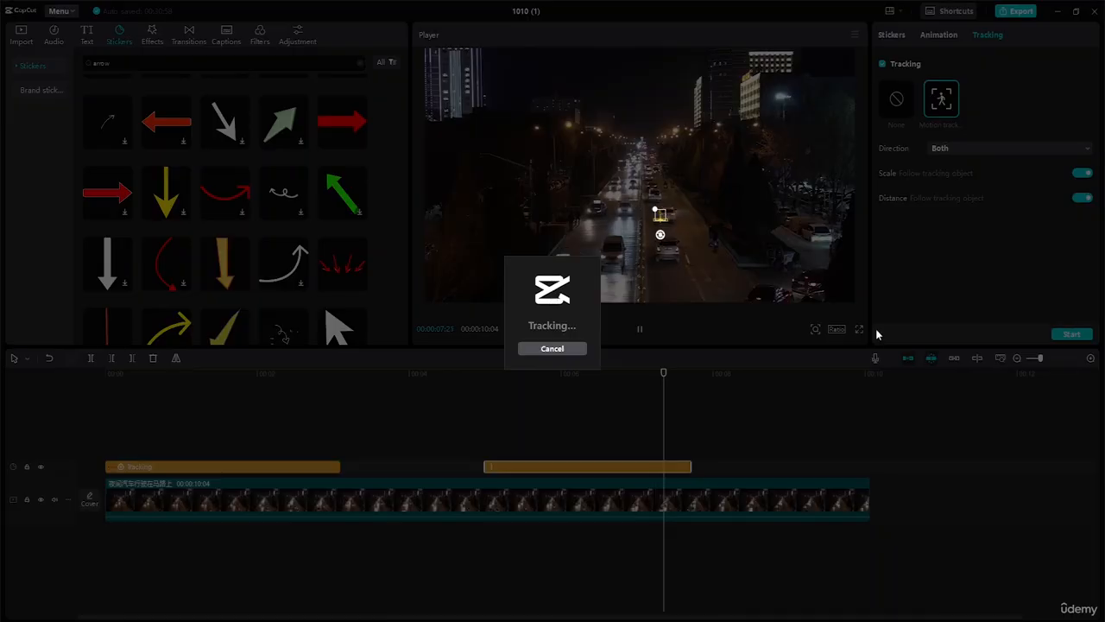
left_click(570, 349)
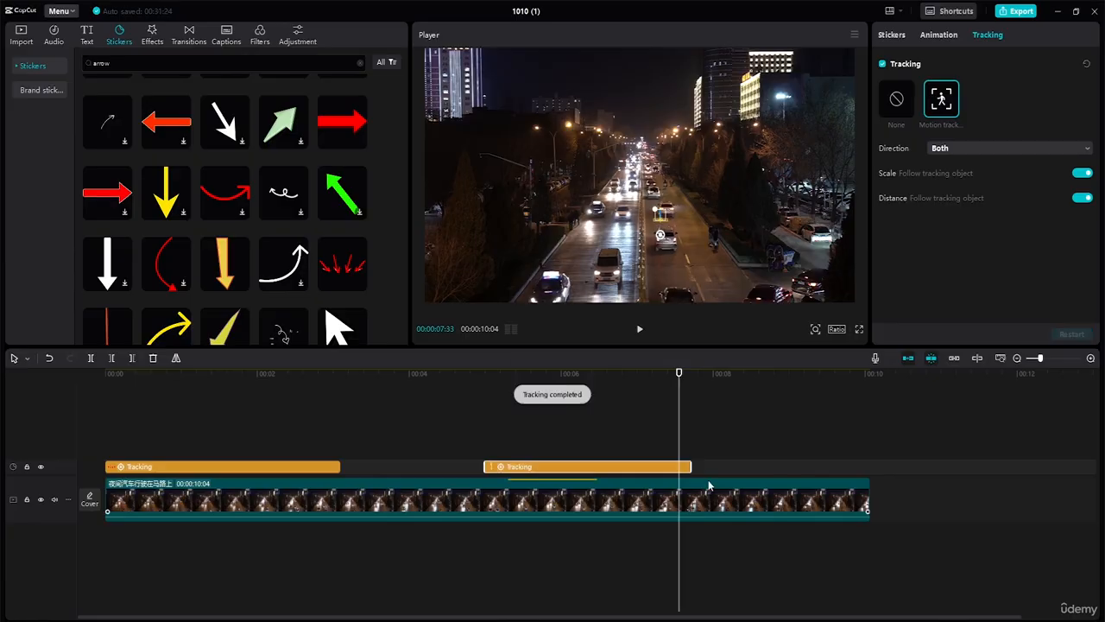
Trim the down arrow sticker's end to about 7 seconds and play the timeline to check both tracked stickers
left_click_drag(683, 464, 639, 466)
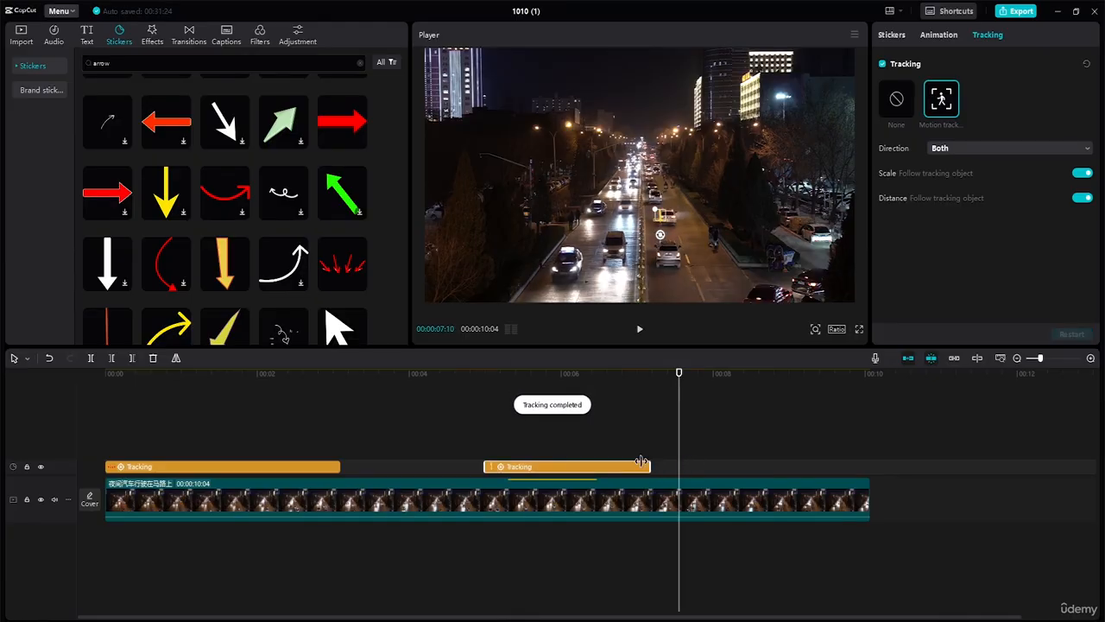
left_click_drag(679, 375, 400, 354)
key("space")
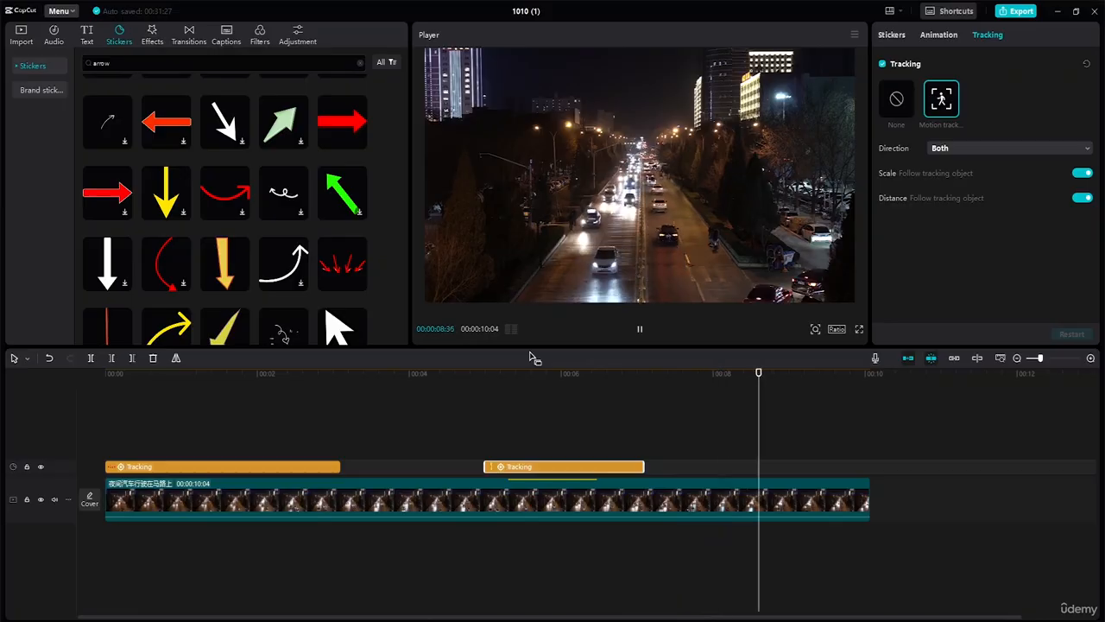
key("space")
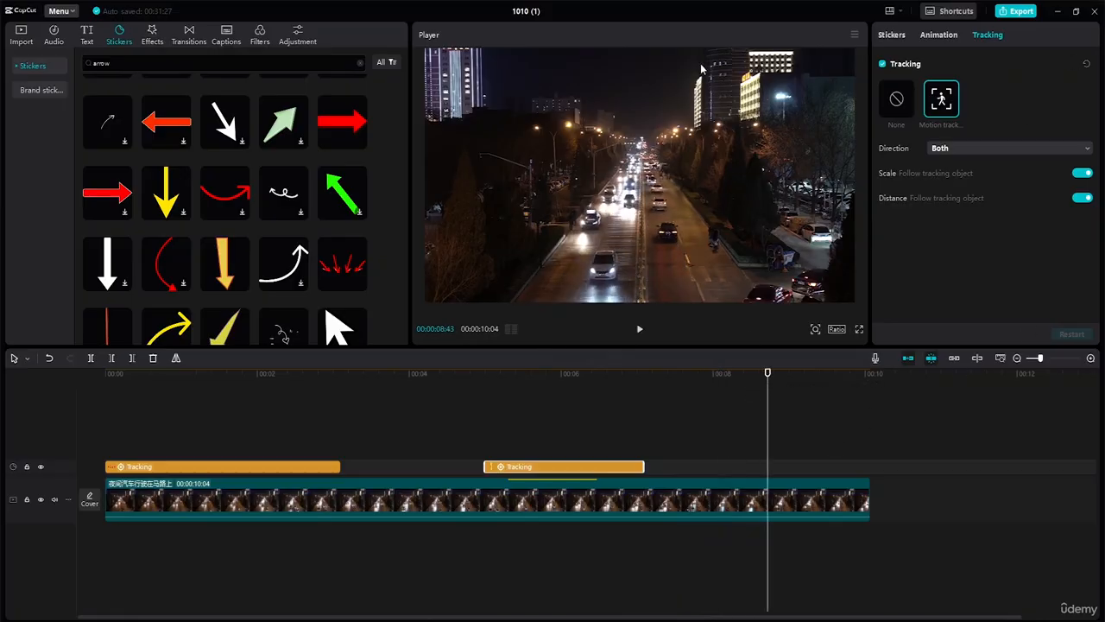
Rename the project as Track Objects 2 and look over the down arrow sticker's transform and tracking settings
left_click(538, 11)
type("Track Objects 2")
left_click(901, 34)
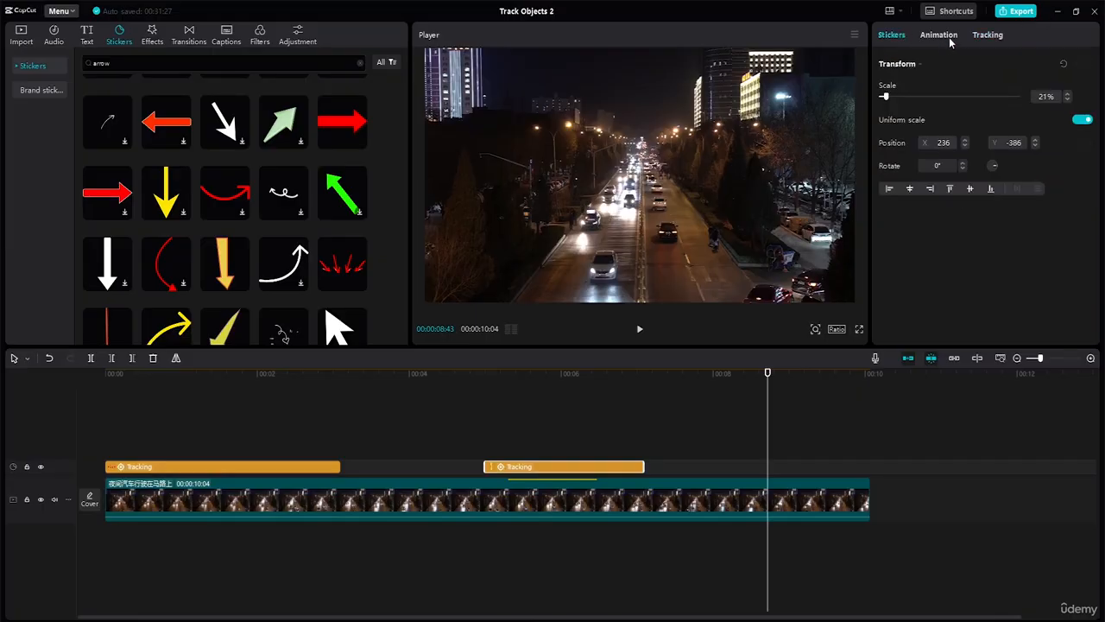
left_click(989, 36)
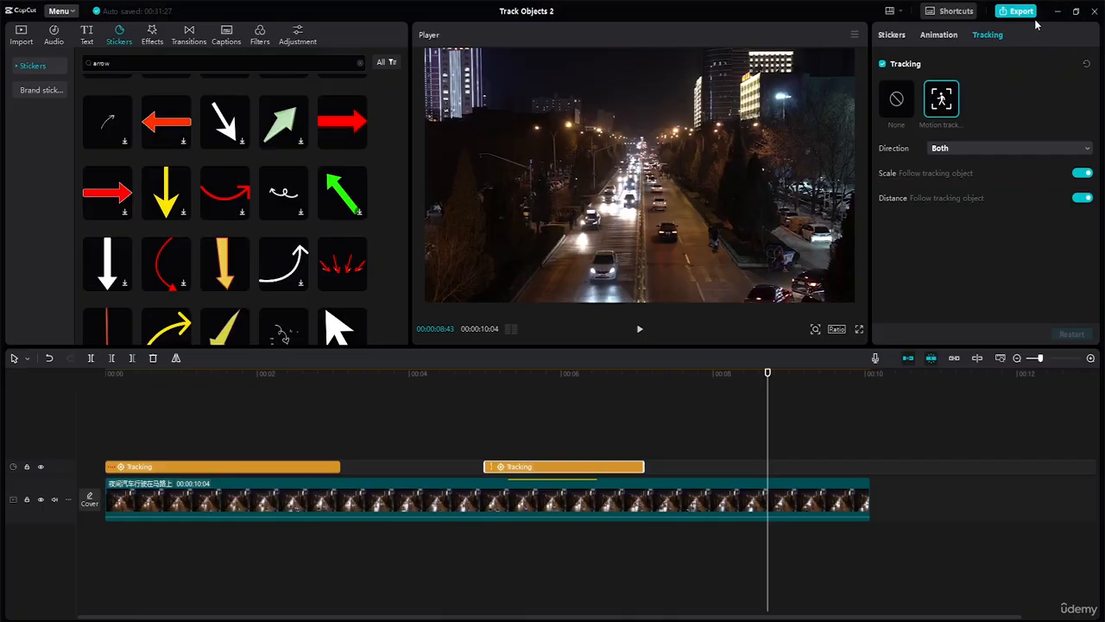
Open the export settings and set the destination to the Advance Capcut Tutorial Resource File folder on the Desktop
left_click(1026, 14)
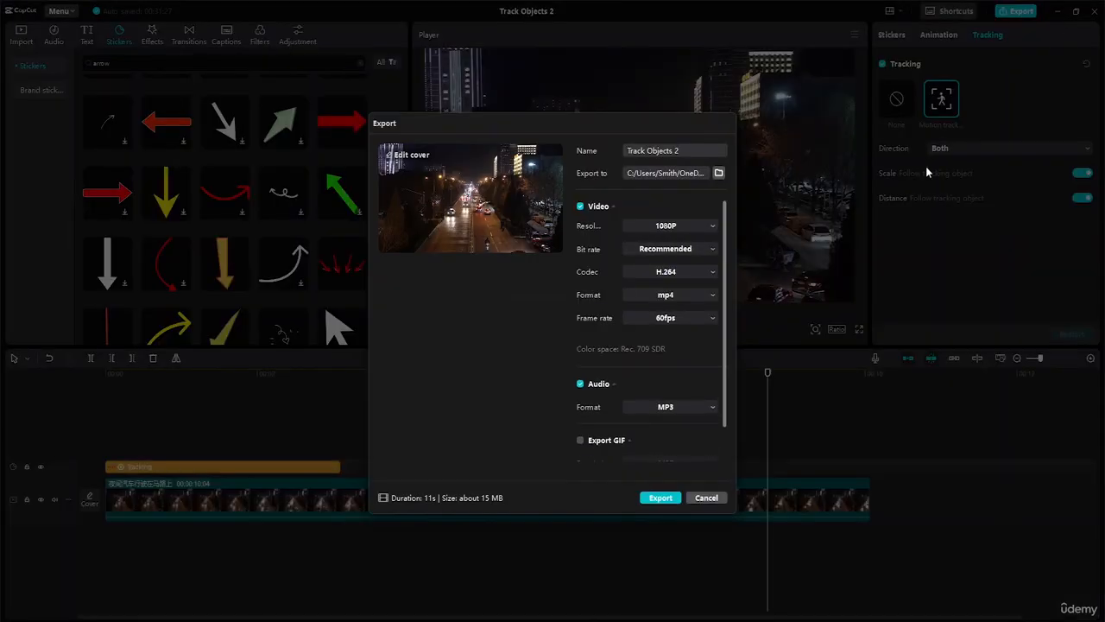
left_click(719, 174)
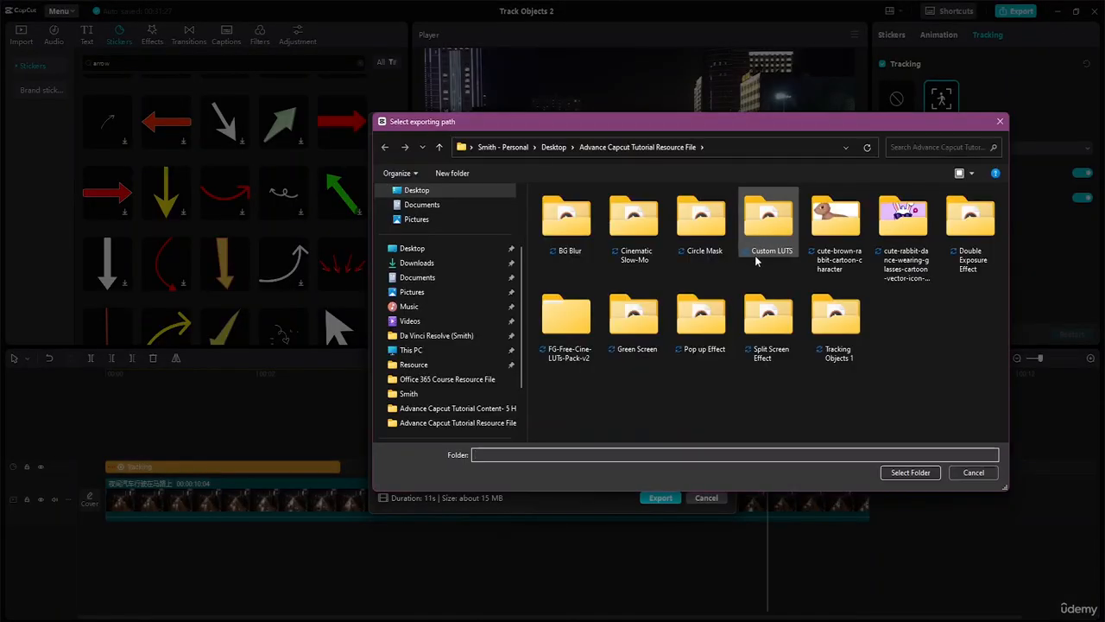
left_click(488, 248)
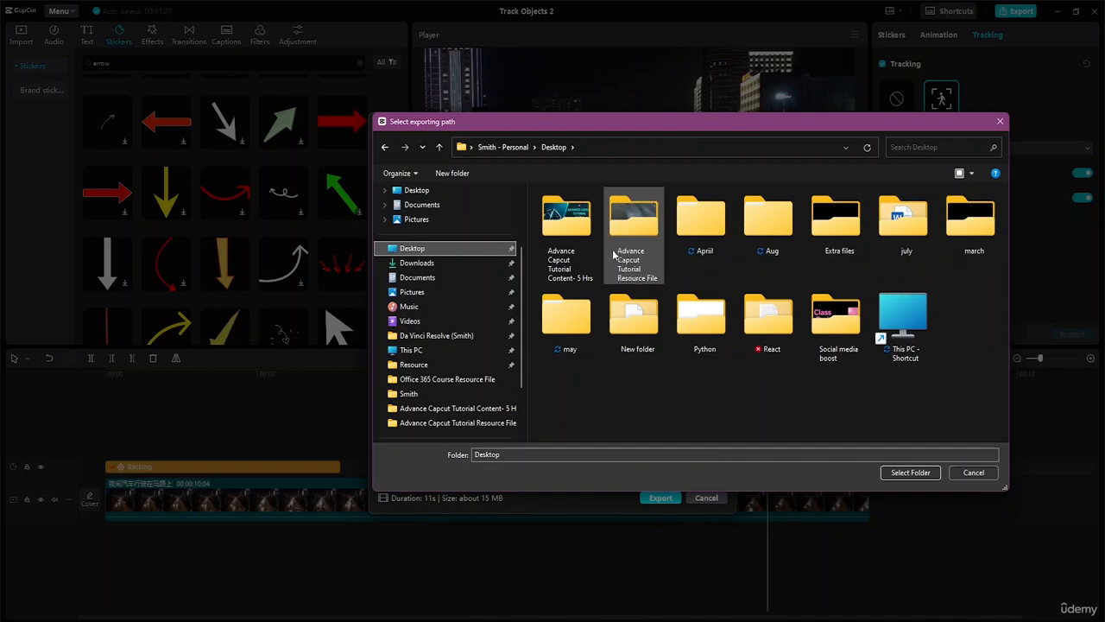
double_click(635, 223)
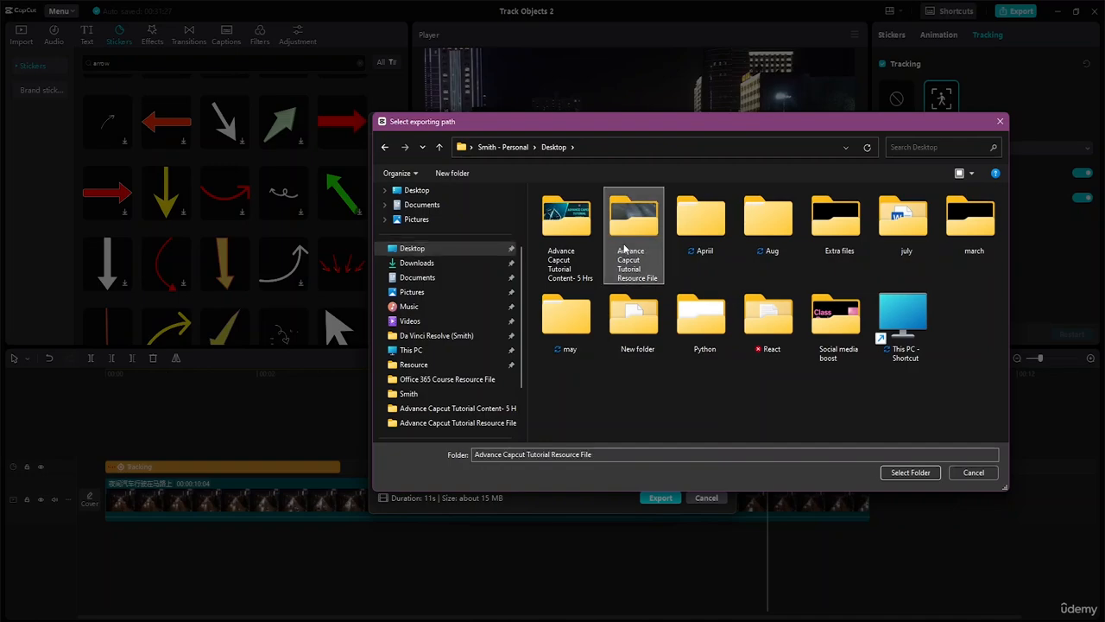
left_click(910, 472)
scroll(631, 266, "down", 1)
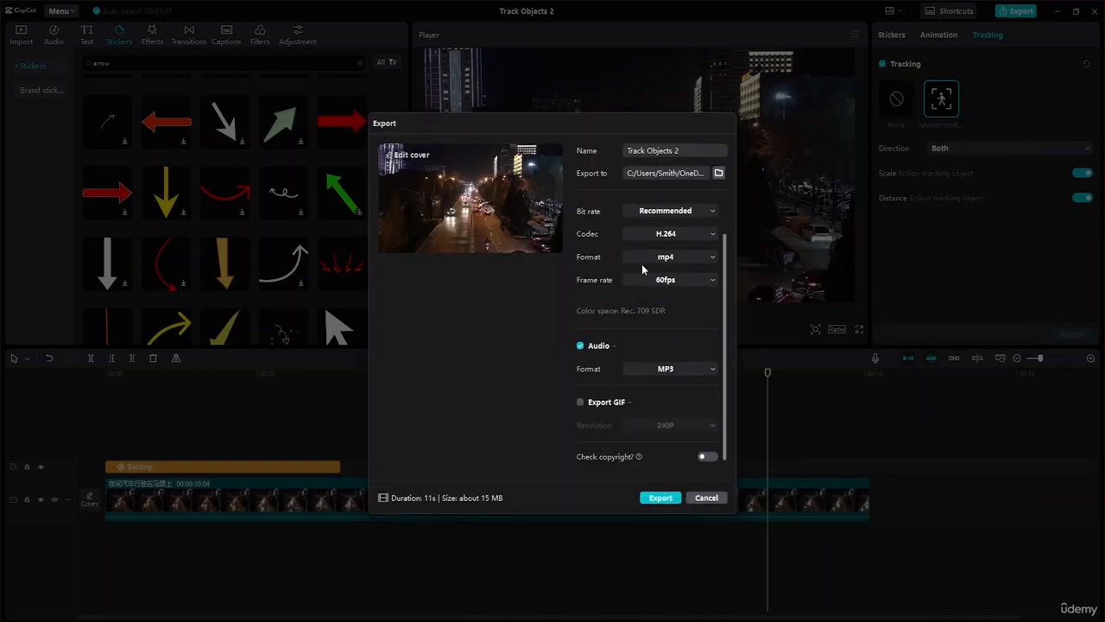